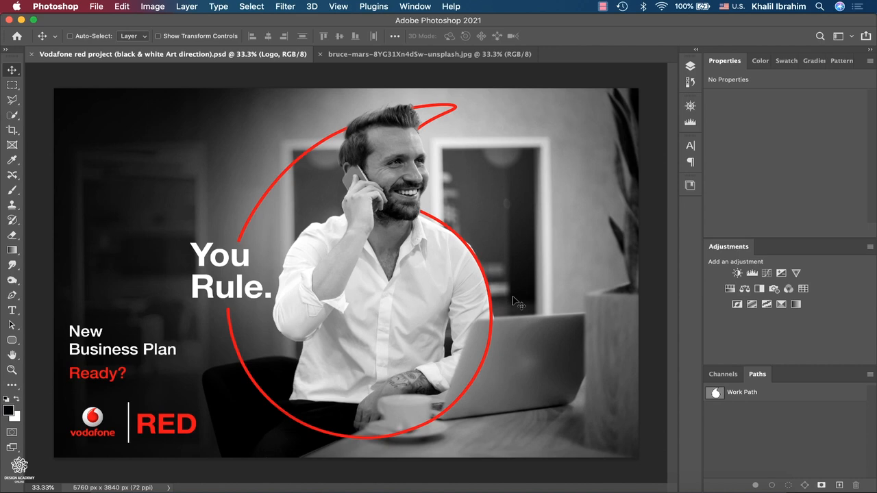
- Review the original colour photo and the source files in the Vodafone Project folder in Finder
click(376, 55)
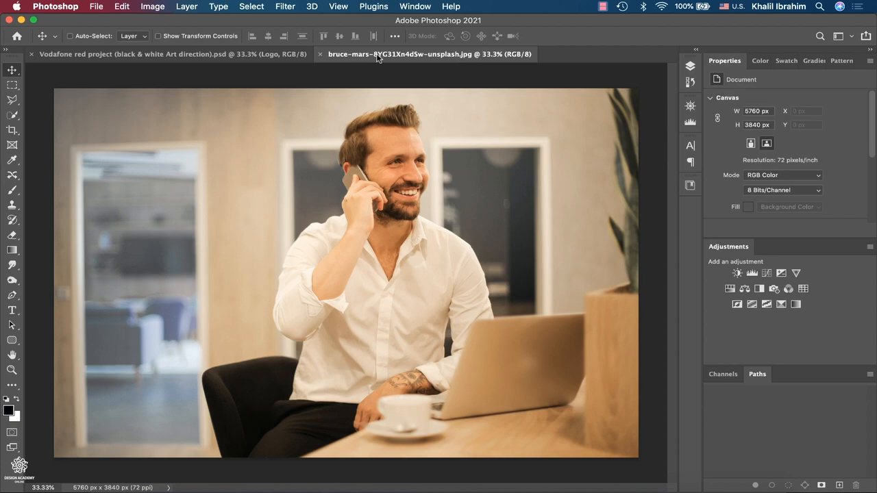
click(98, 484)
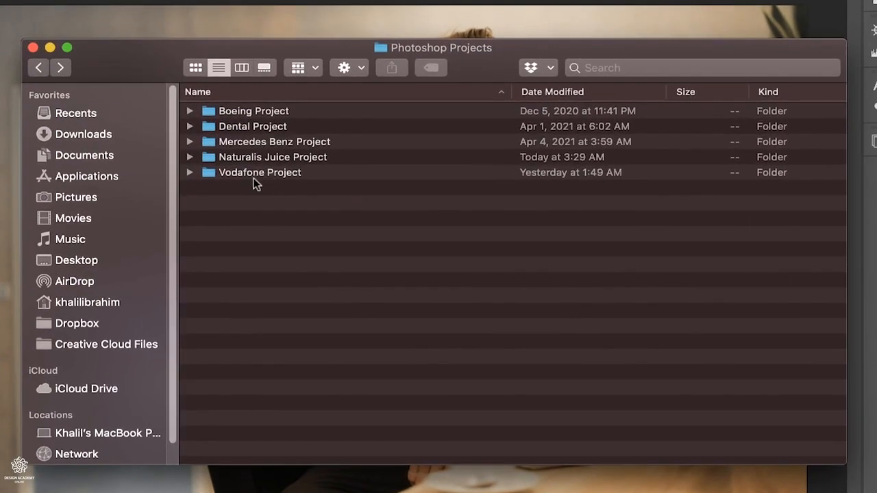
double_click(281, 174)
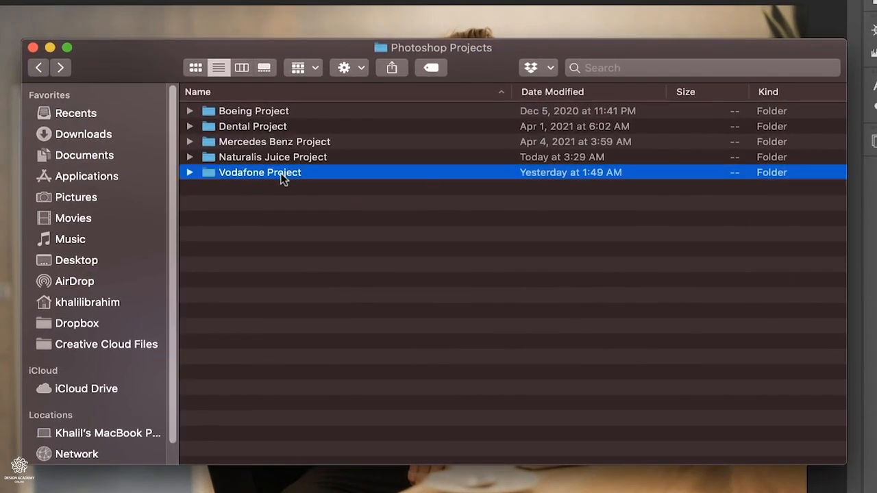
click(537, 142)
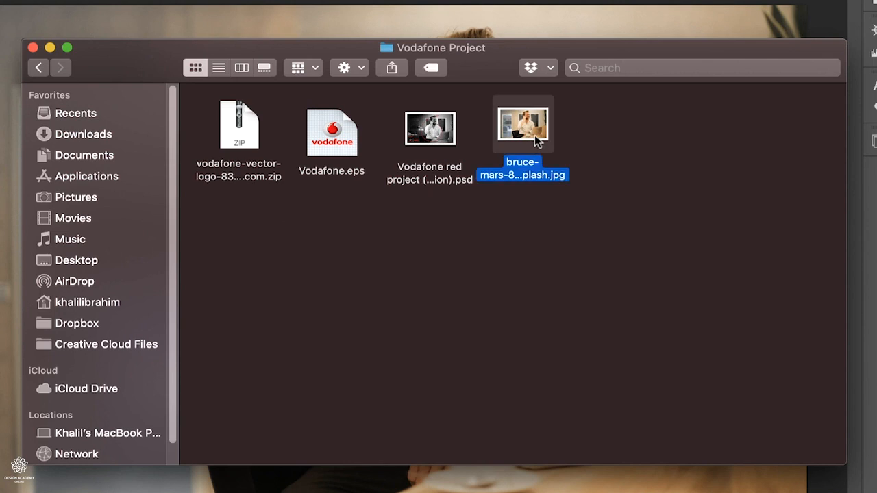
click(238, 138)
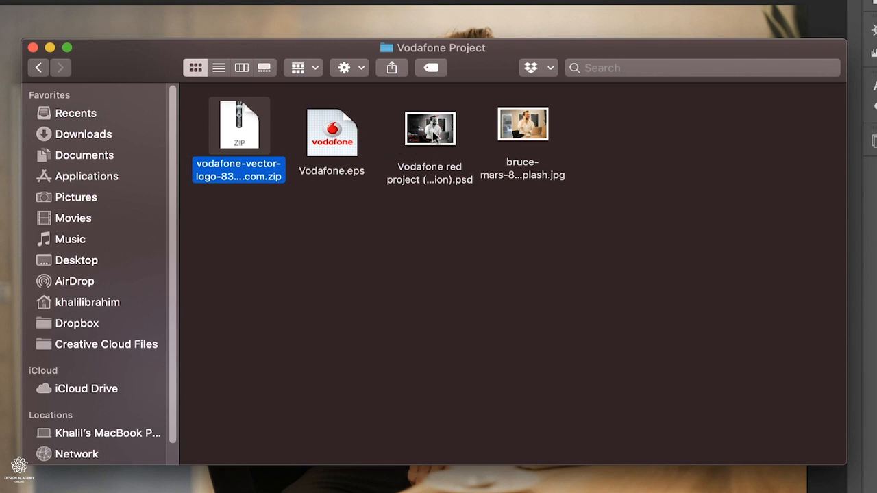
- Examine the layers of the finished Vodafone red project in Photoshop, comparing the image with and without the Gradient Black layer
click(433, 136)
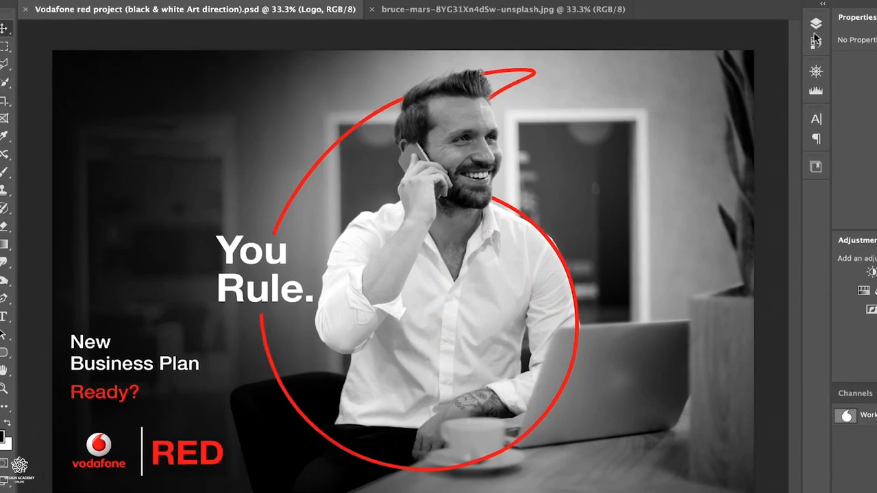
click(815, 30)
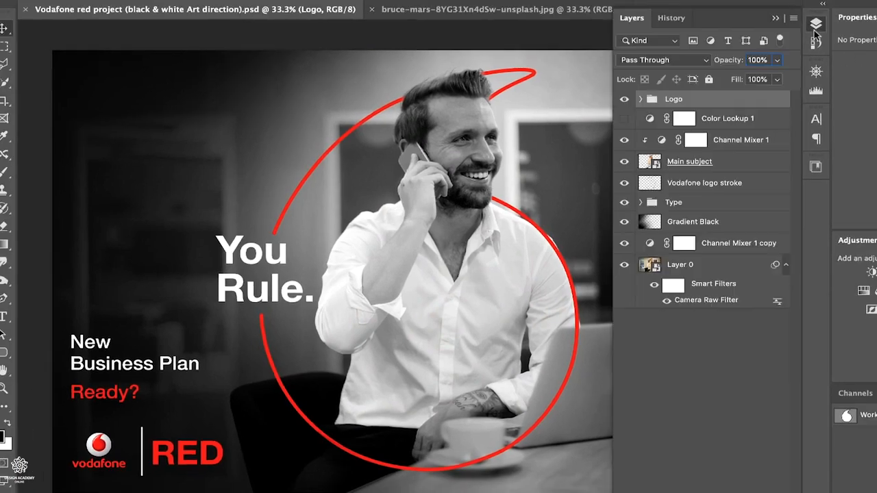
click(624, 222)
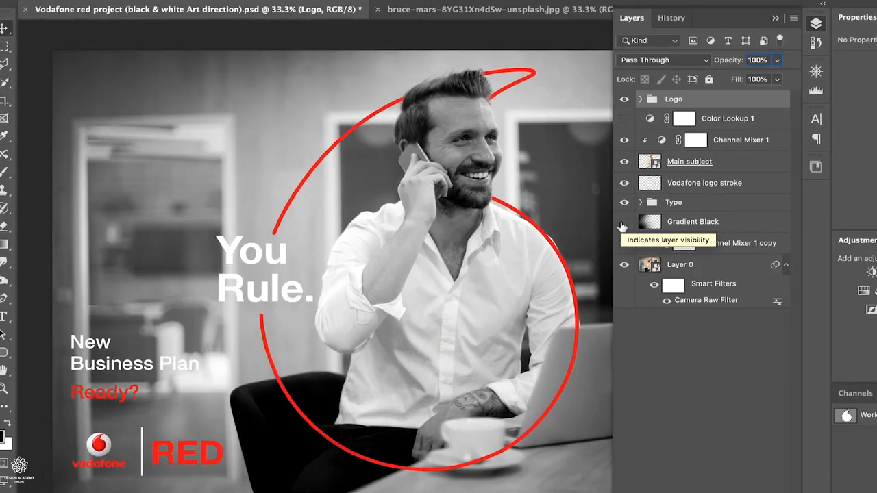
click(623, 222)
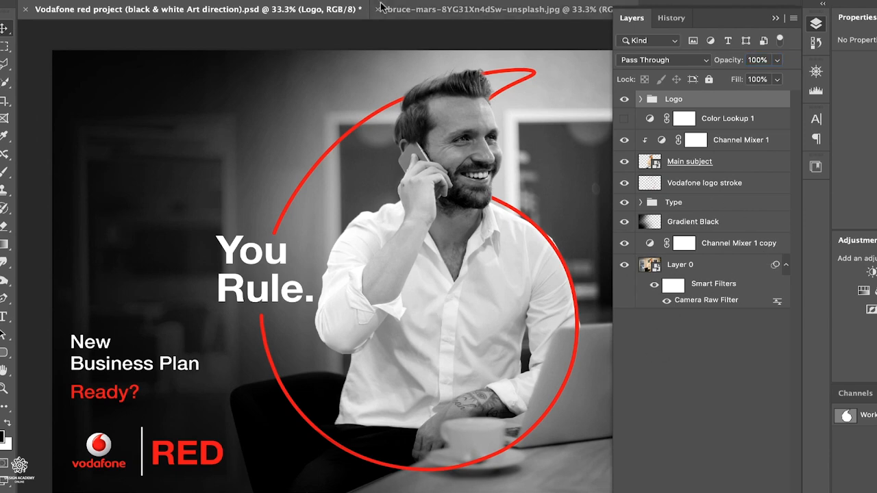
- Switch to the original colour photo document and show its layers
click(504, 7)
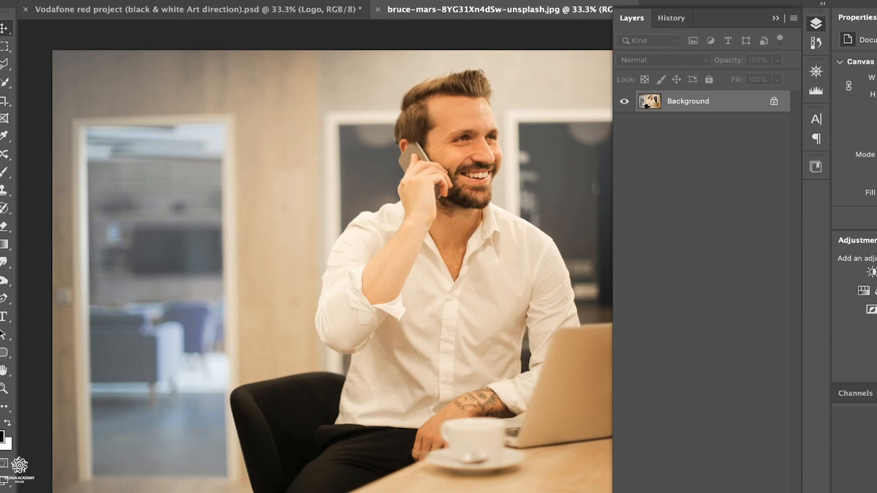
click(816, 26)
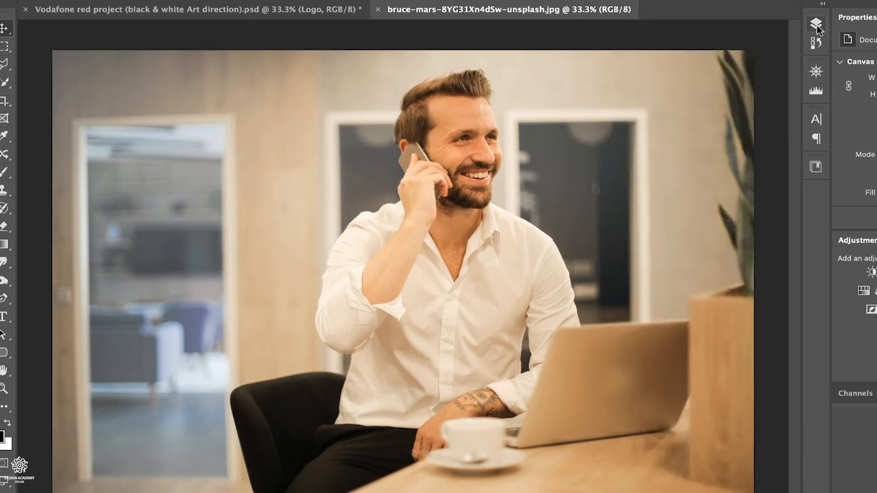
click(816, 25)
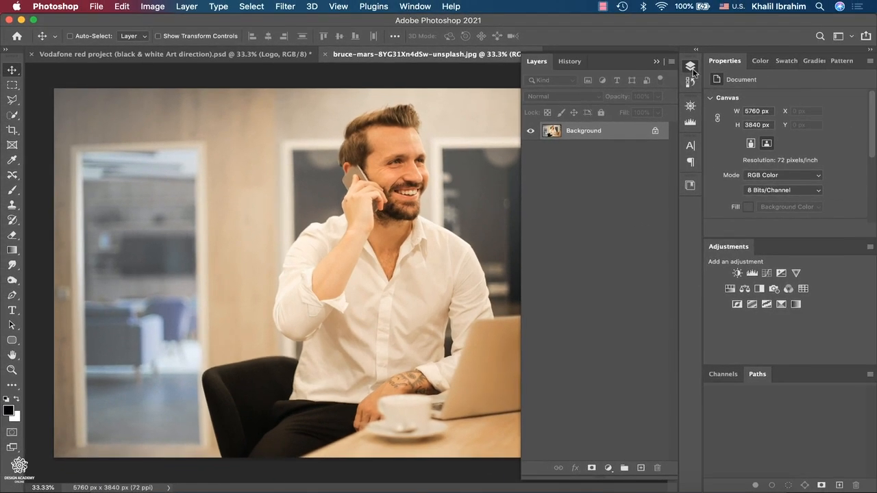
drag(692, 72, 766, 65)
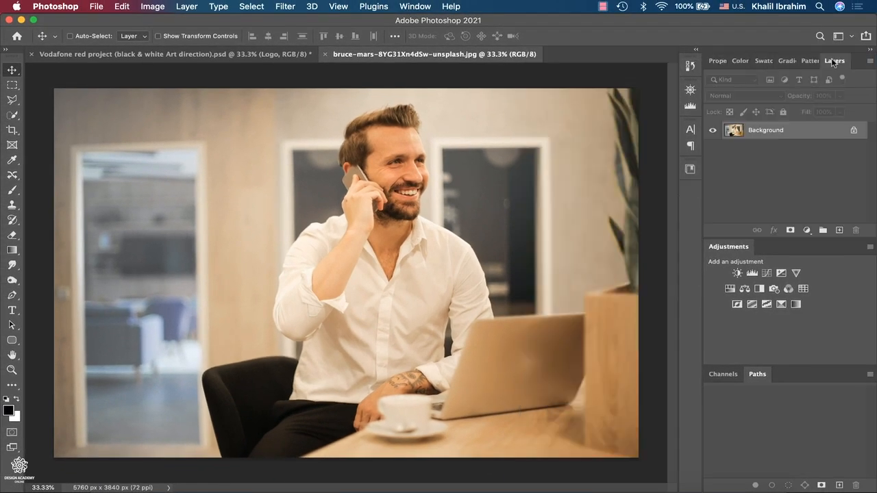
drag(834, 62, 690, 62)
click(691, 65)
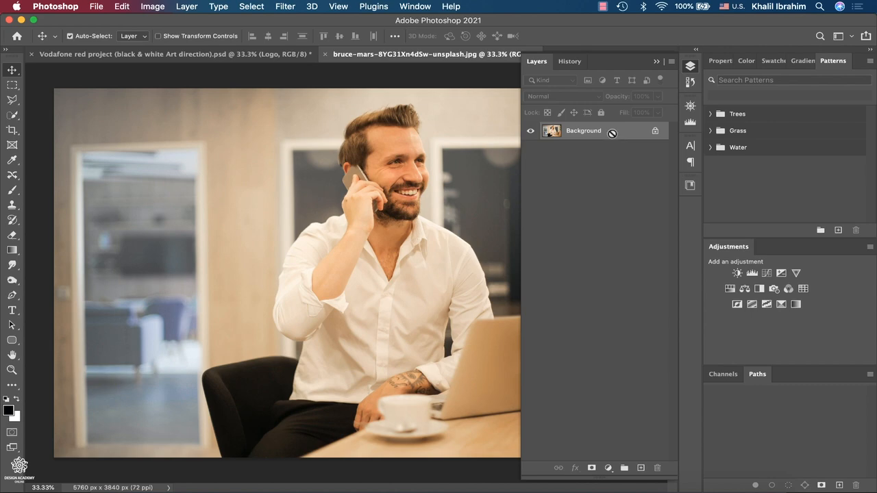
- Duplicate the Background layer and add a Channel Mixer adjustment layer above the copy
key(super+j)
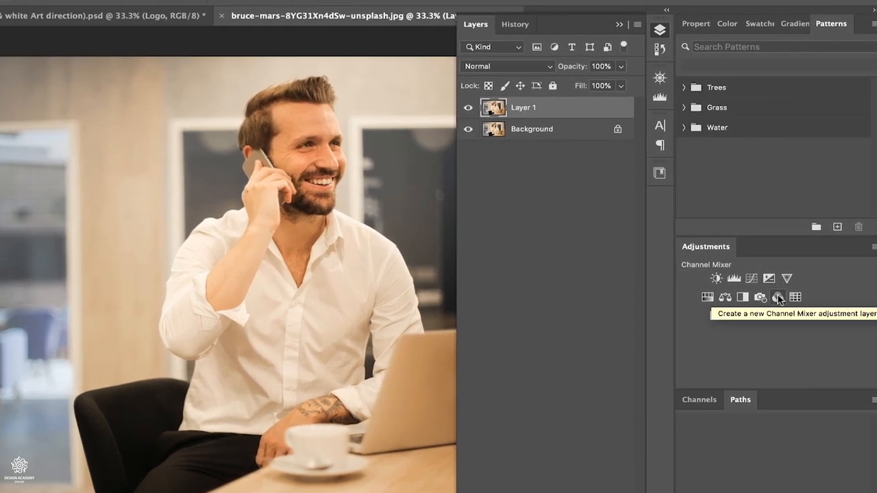
click(840, 298)
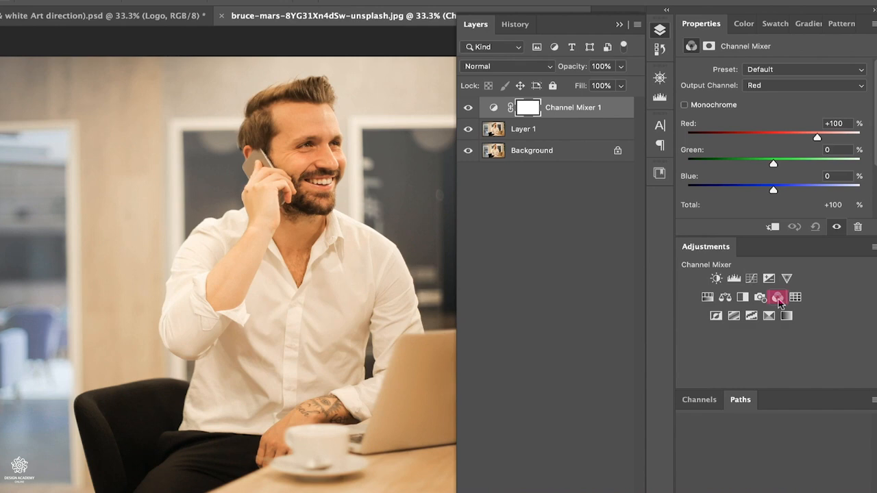
- Desaturate Layer 1 and move it above the Channel Mixer 1 adjustment layer
click(577, 137)
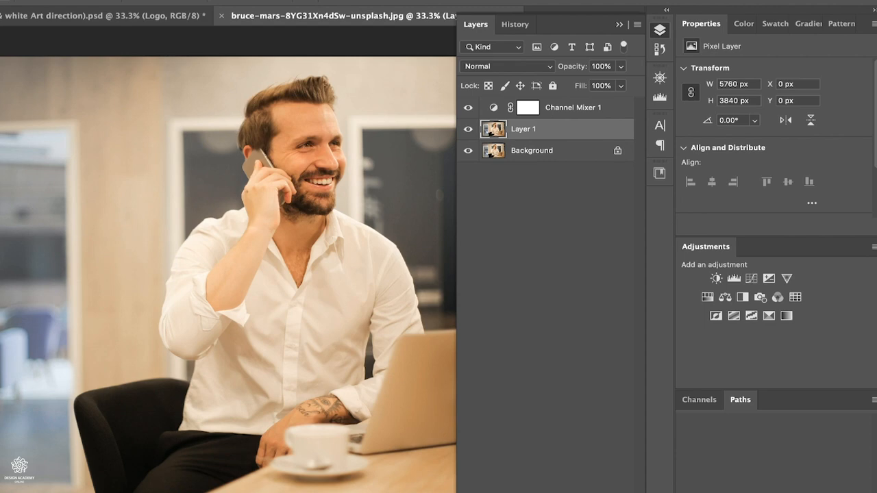
click(28, 5)
mouse_move(42, 46)
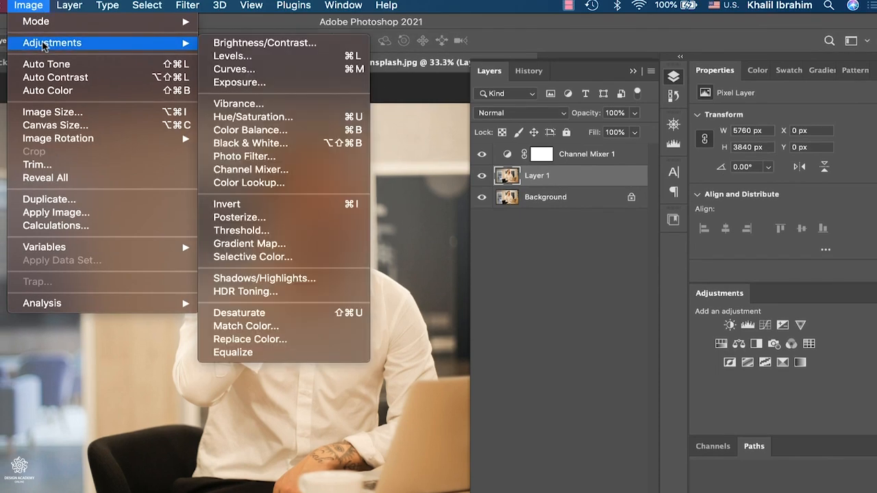
click(249, 320)
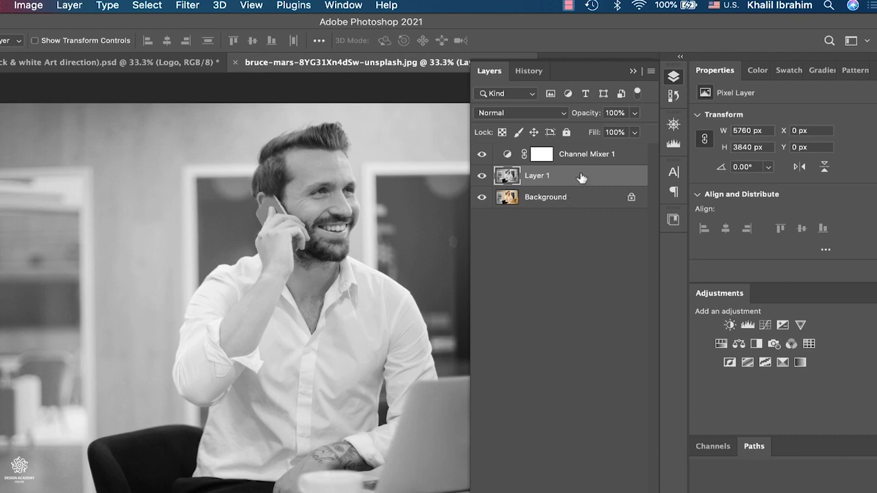
drag(580, 178, 581, 147)
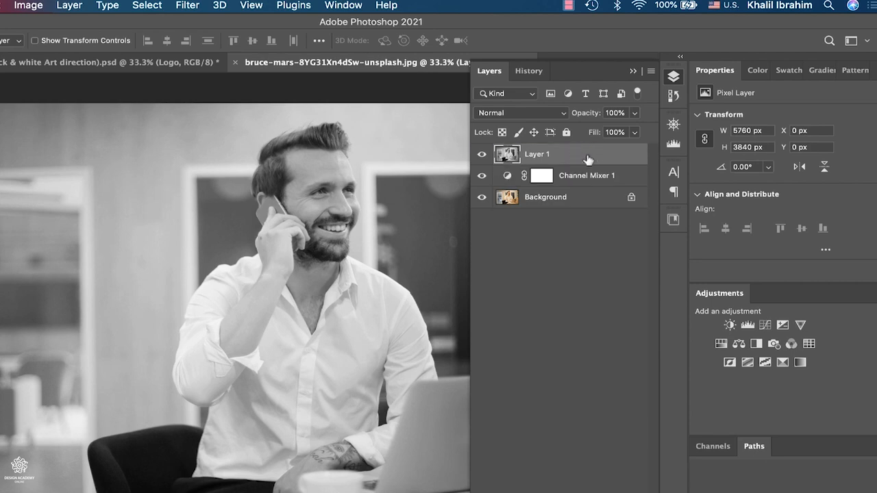
- Hide the desaturated Layer 1 and duplicate the Background layer beneath Channel Mixer 1
click(482, 155)
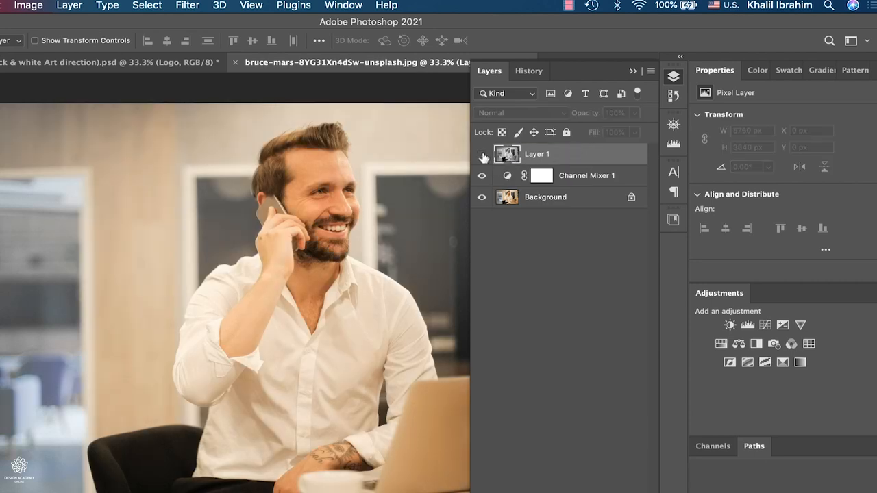
click(558, 200)
key(super+j)
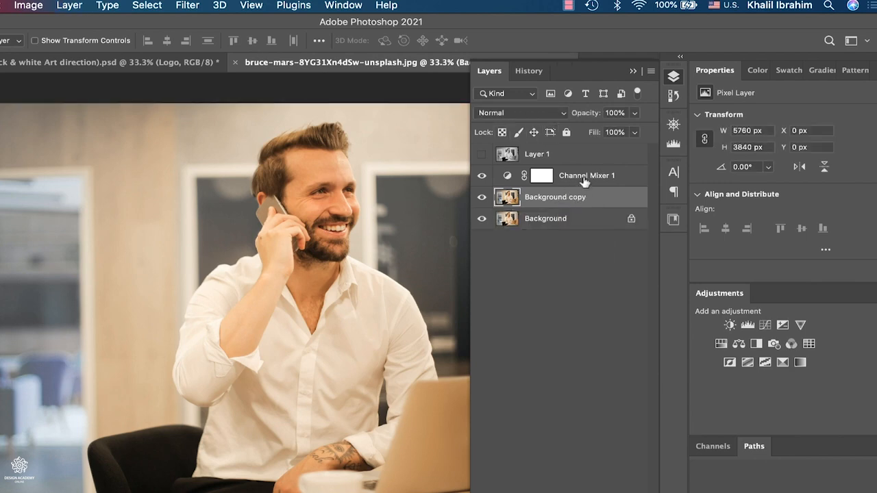
- Apply the Black & White with Green Filter (RGB) preset to the Channel Mixer 1 adjustment layer
click(586, 178)
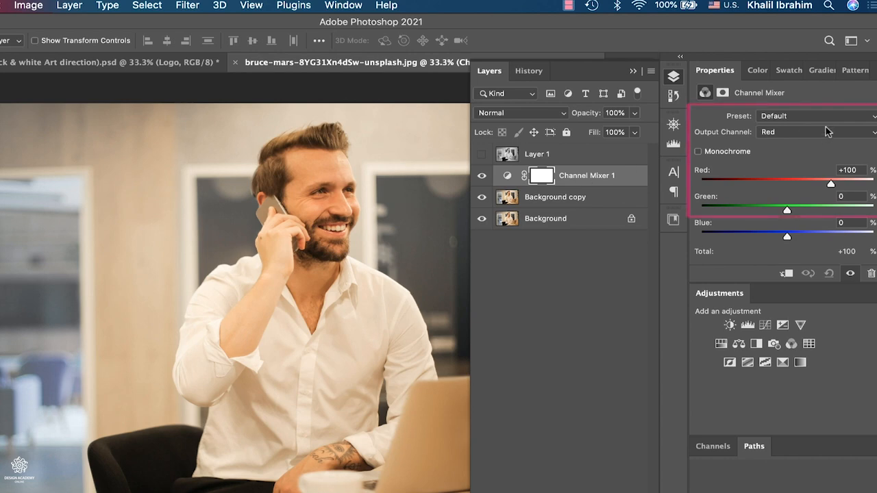
click(802, 117)
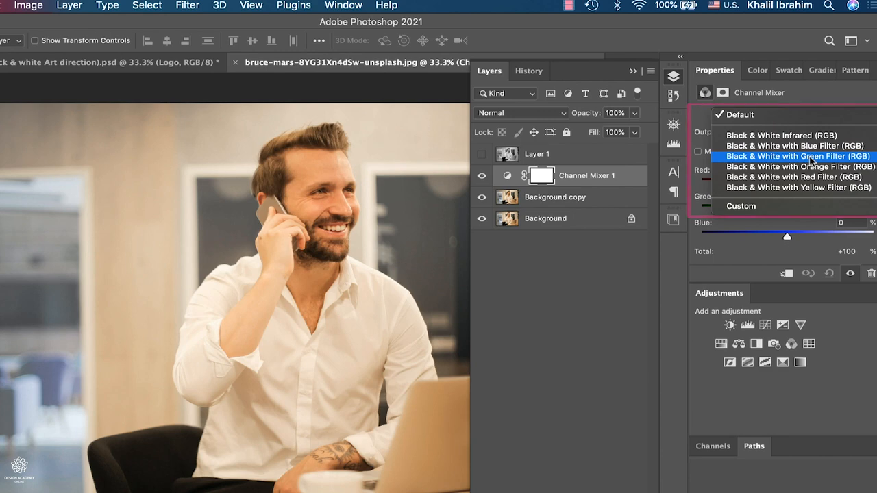
click(811, 157)
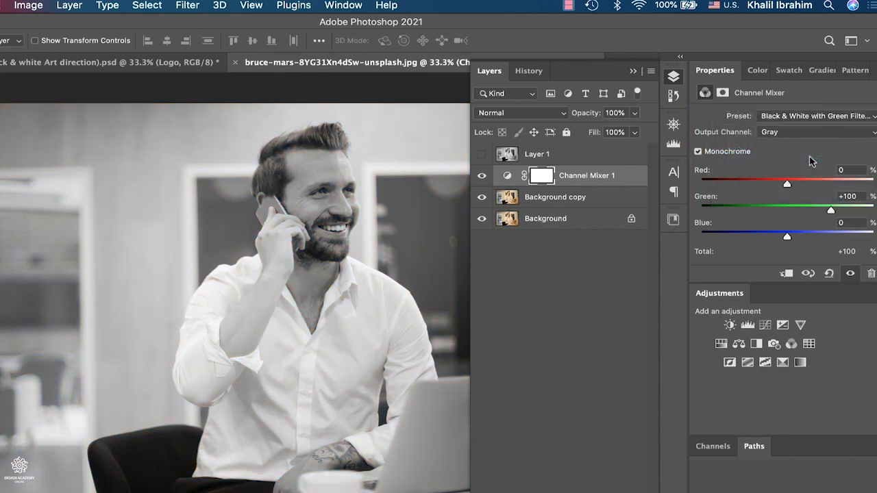
- Try the Black & White with Blue Filter and Orange Filter presets on Channel Mixer 1, and return to the Green Filter preset
click(849, 117)
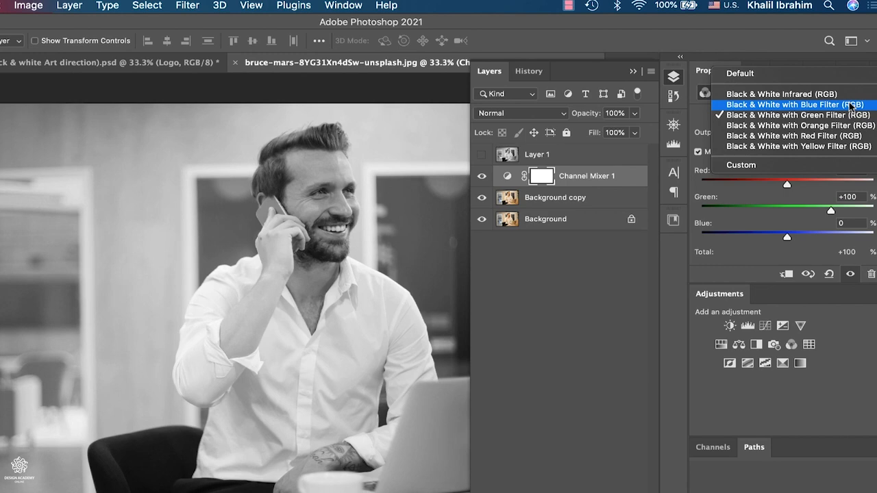
click(851, 105)
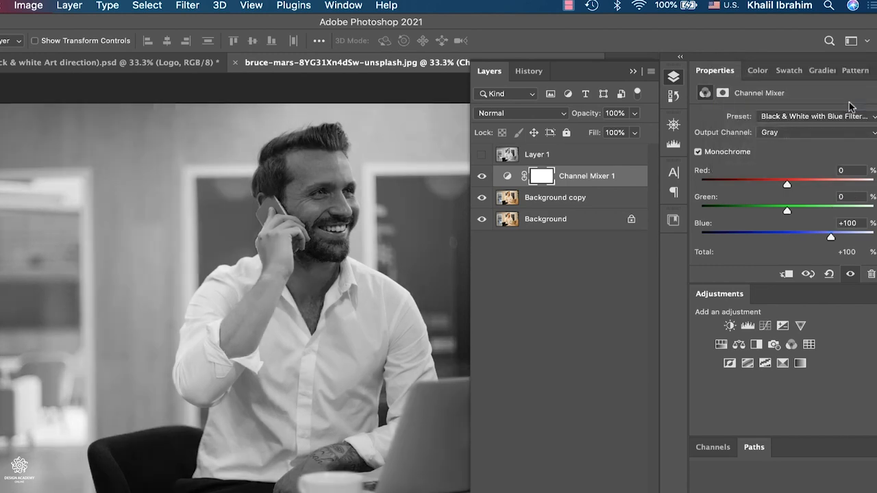
click(852, 117)
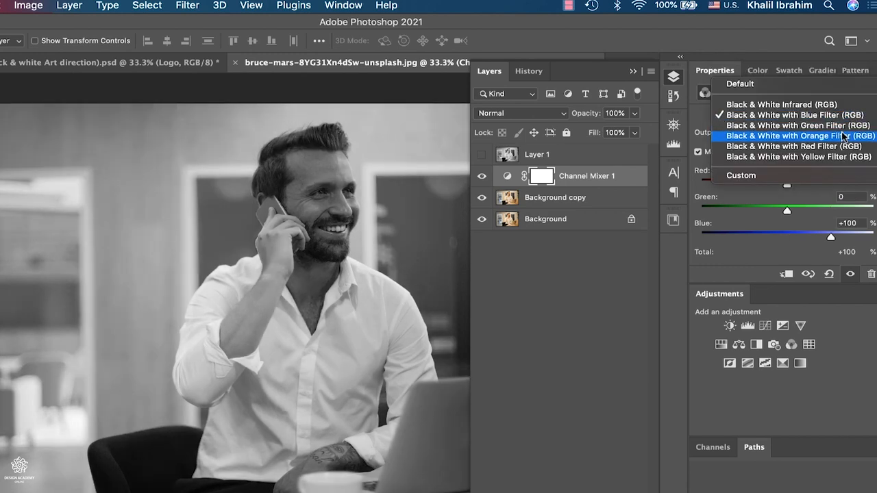
click(845, 136)
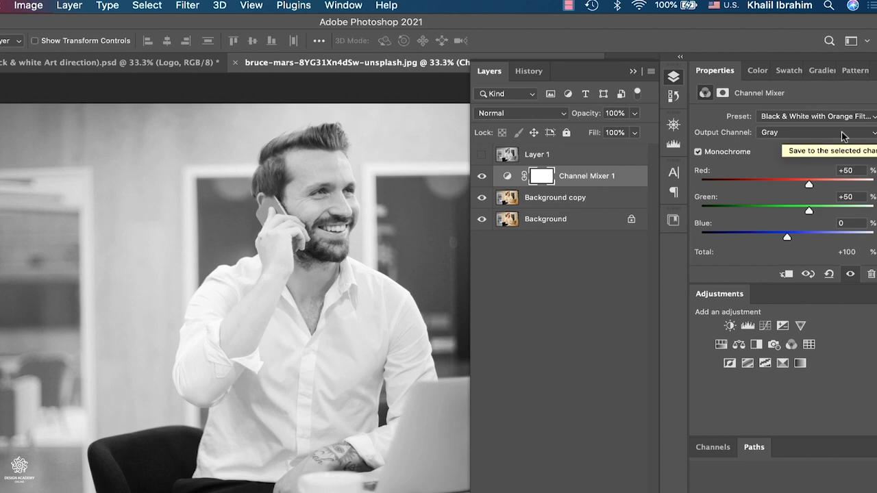
click(844, 116)
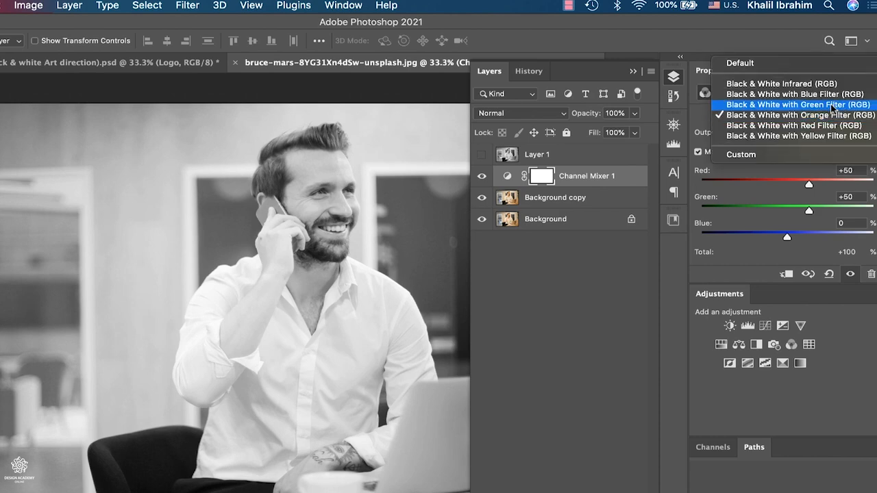
click(830, 105)
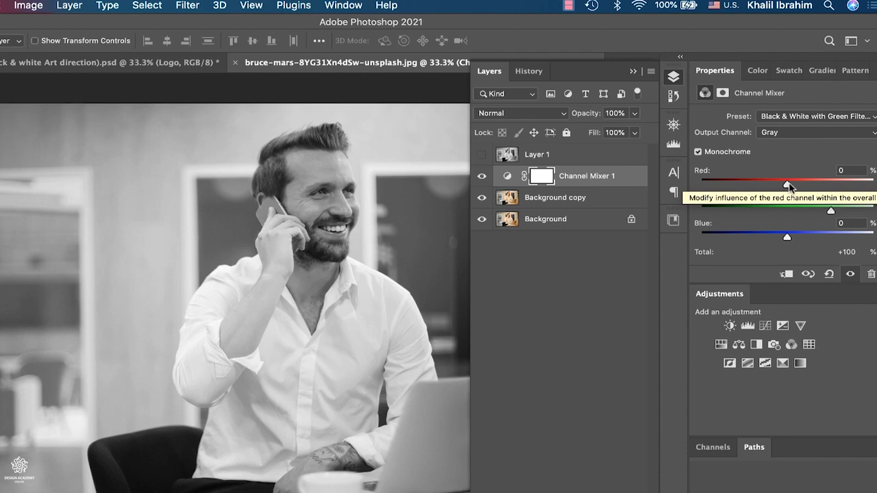
- Fine-tune Channel Mixer 1 to Red +2%, Green +116%, Blue 0% and Constant -13%
scroll(782, 179, down, 3)
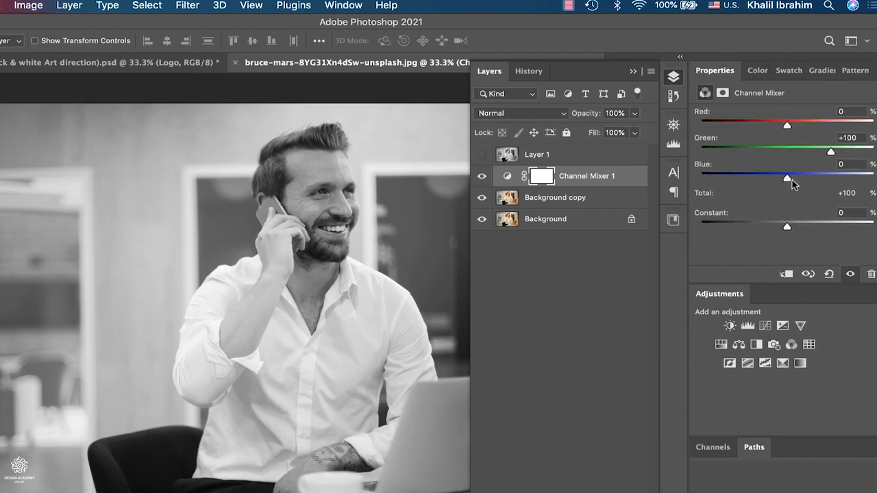
drag(786, 177, 786, 180)
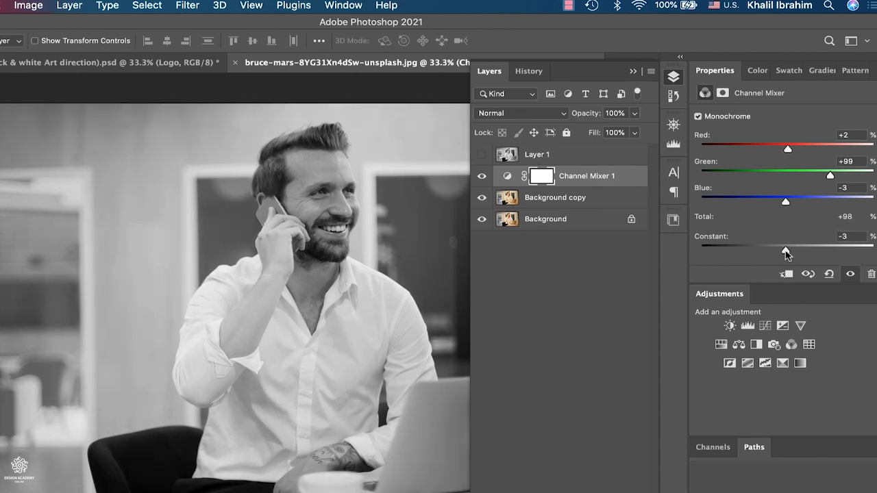
drag(788, 254, 783, 254)
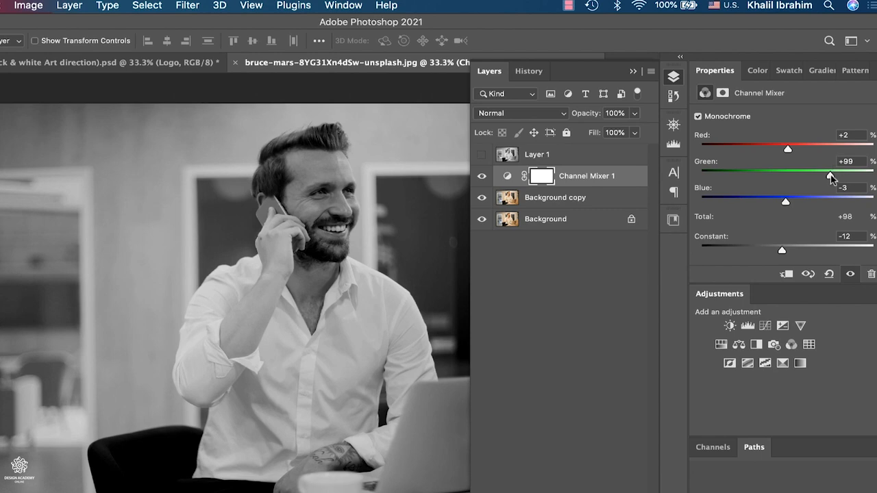
drag(830, 177, 837, 177)
drag(783, 253, 782, 254)
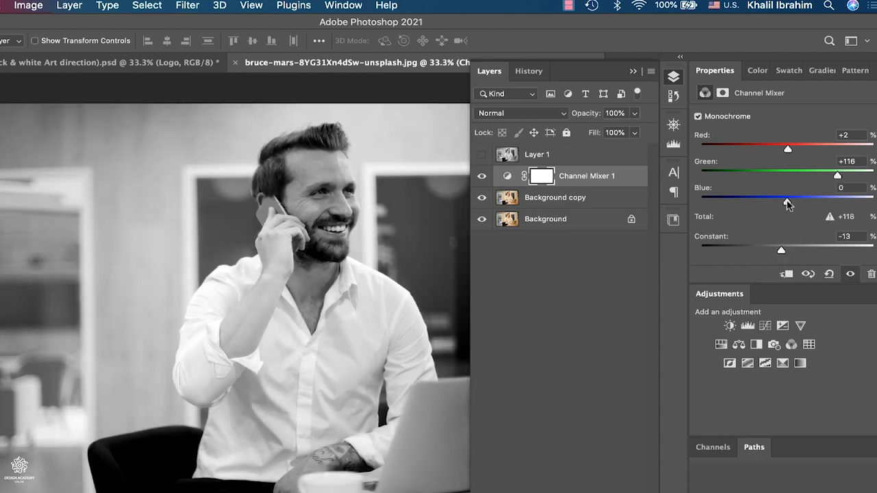
- Fine-tune the Channel Mixer 1 adjustment to Blue +3% and Red +3%
drag(787, 202, 789, 204)
drag(788, 148, 790, 150)
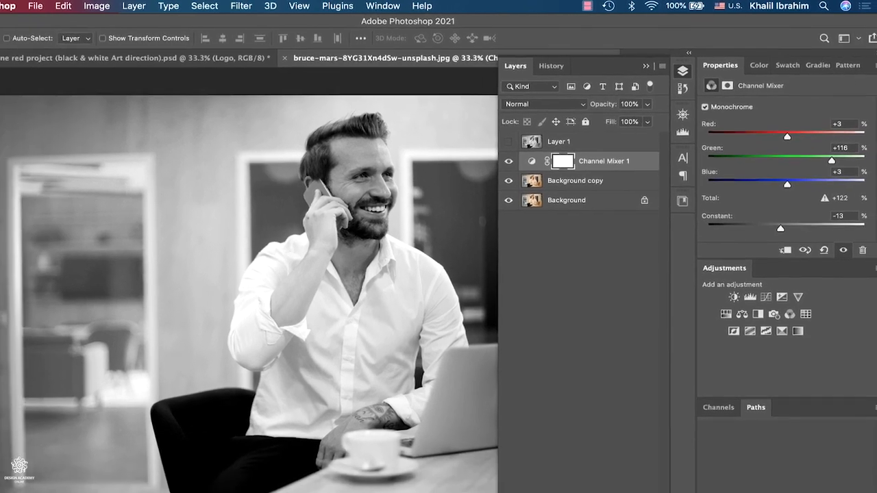
- Switch to Finder and place Vodafone.eps from the Vodafone Project folder into the photo's lower-left corner
click(101, 489)
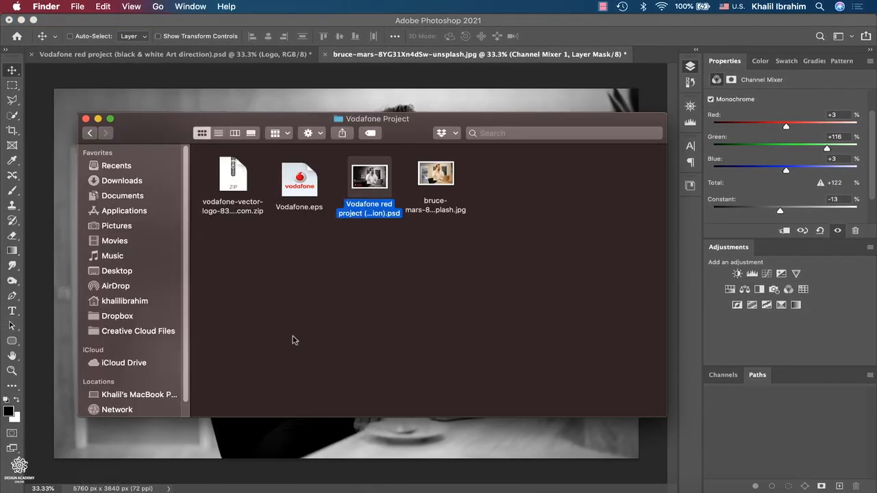
drag(306, 181, 70, 427)
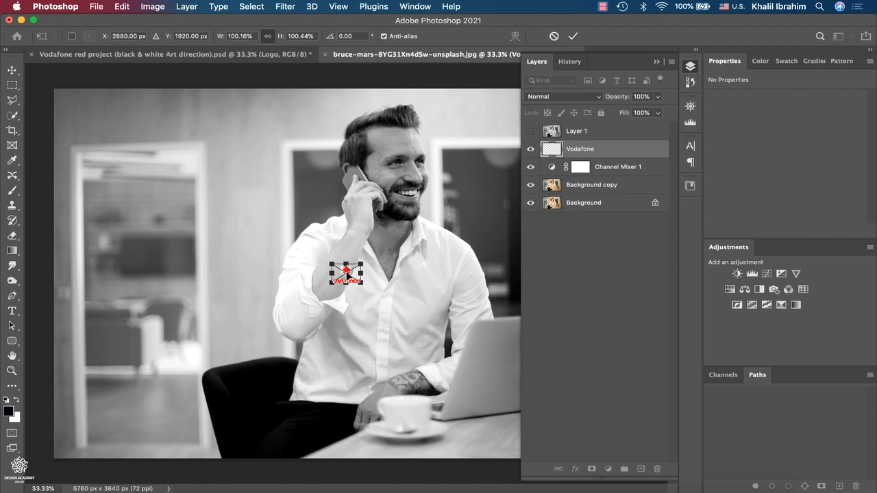
drag(347, 274, 114, 420)
key(Return)
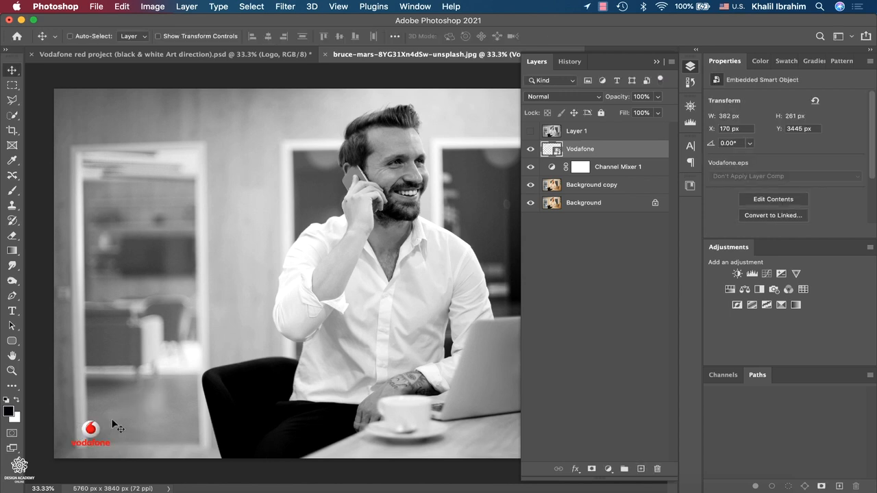
- Enlarge the placed Vodafone logo slightly, to about 400 × 274 px
key(super+t)
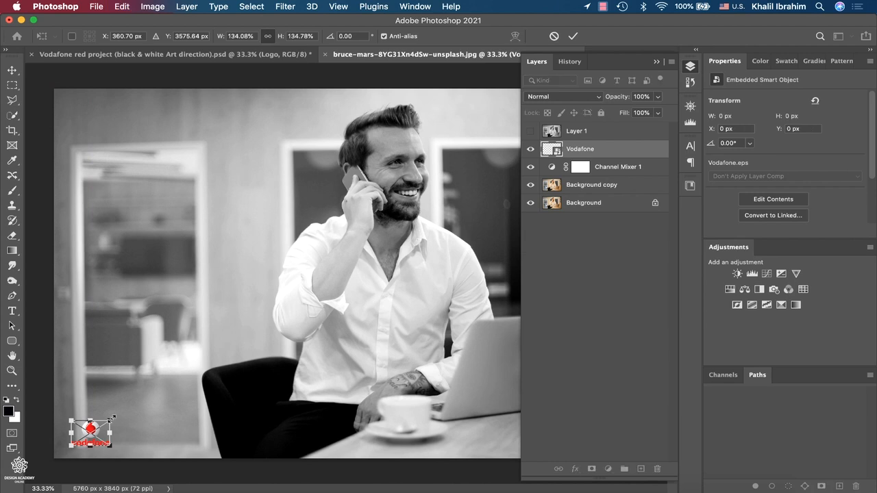
drag(111, 417, 113, 419)
key(Return)
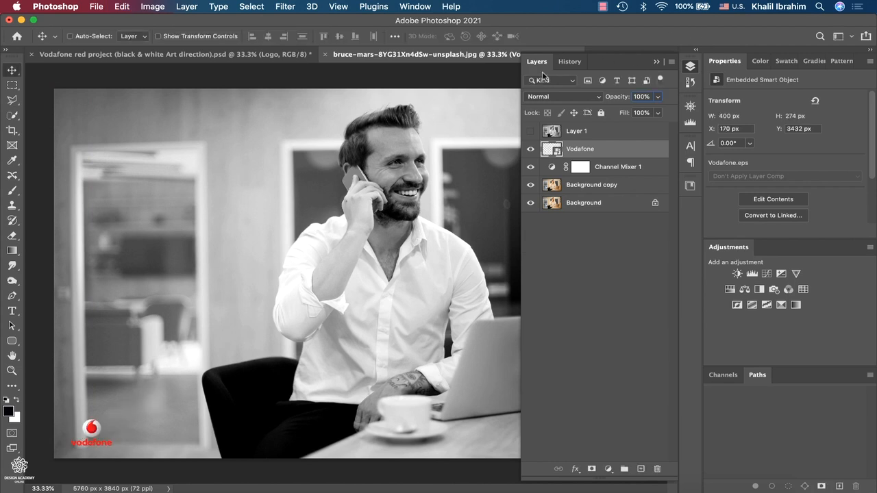
- Dock the Layers panel with Channels and Paths, enlarging it and collapsing the leftover History panel
drag(533, 64, 713, 373)
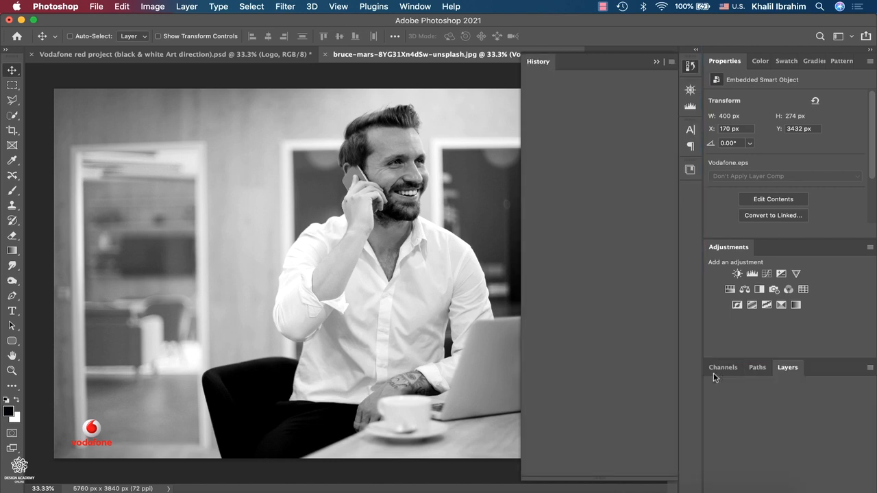
click(657, 63)
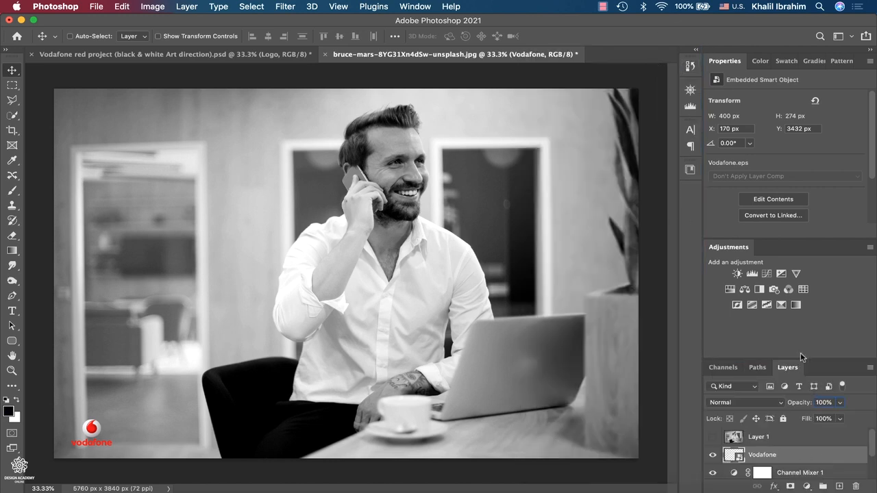
drag(799, 359, 798, 254)
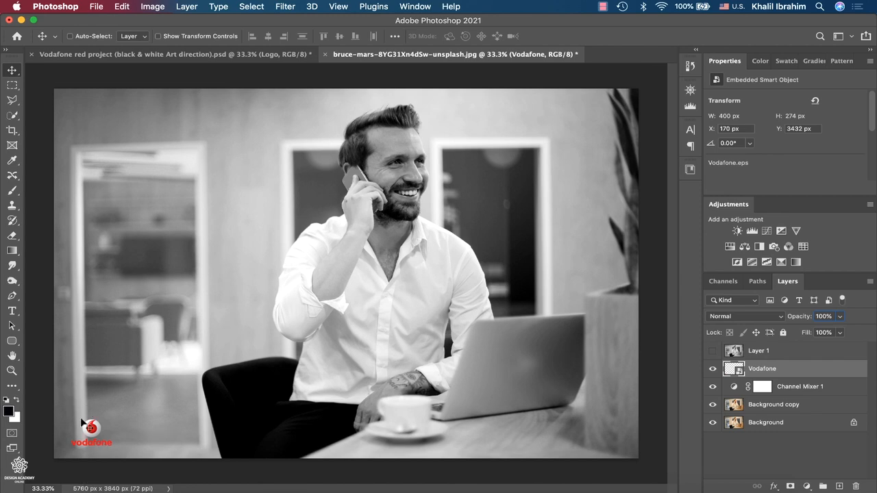
- Add a new empty layer directly above Channel Mixer 1
click(793, 387)
click(838, 486)
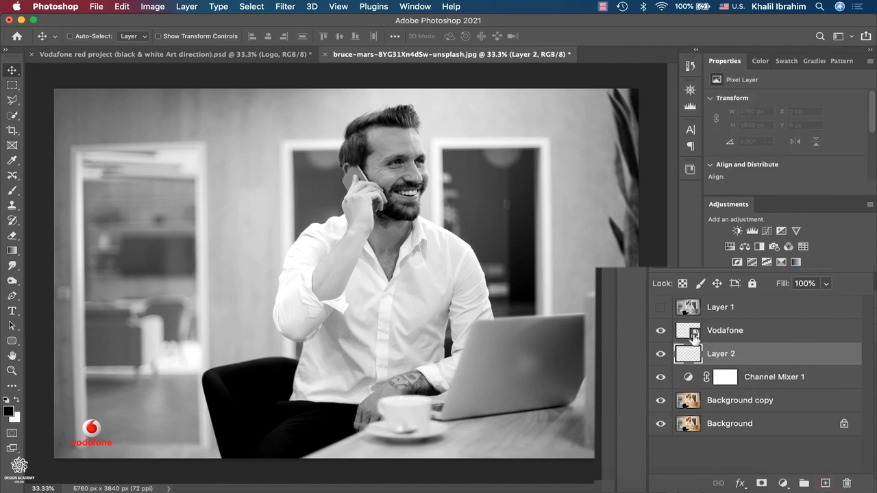
- Compare the desaturated Layer 1 with the Channel Mixer version, and delete Layer 1
click(660, 312)
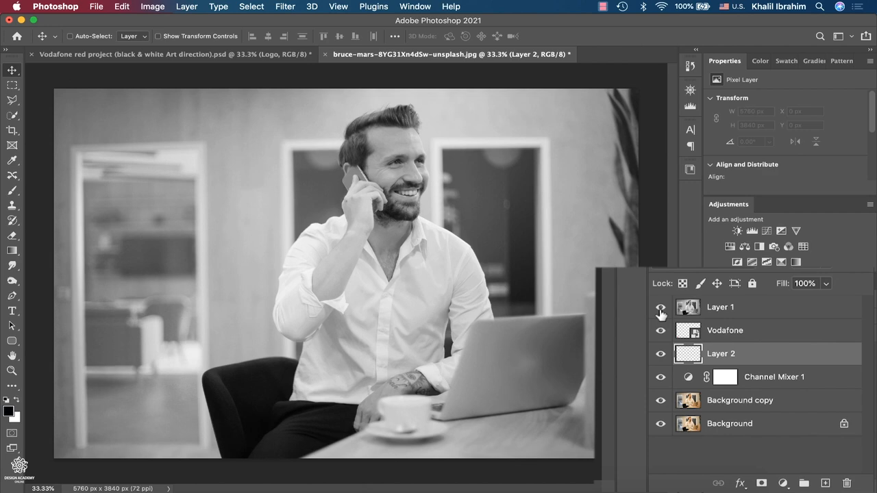
click(661, 312)
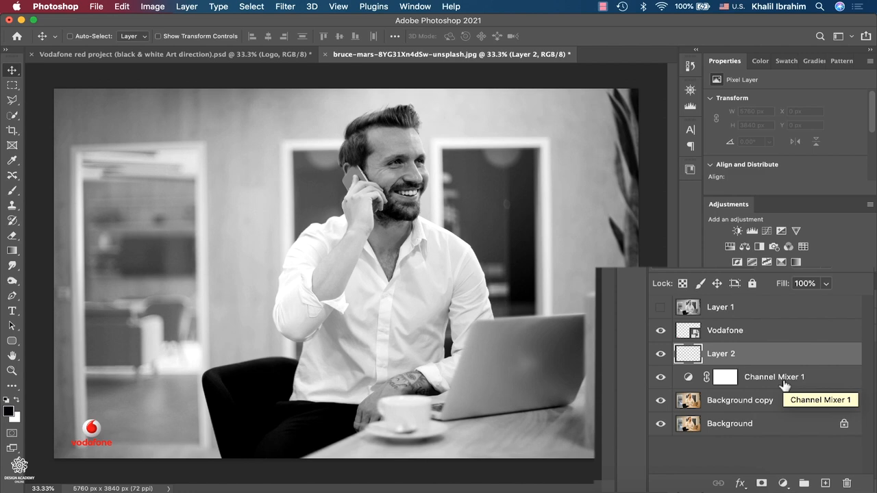
click(782, 316)
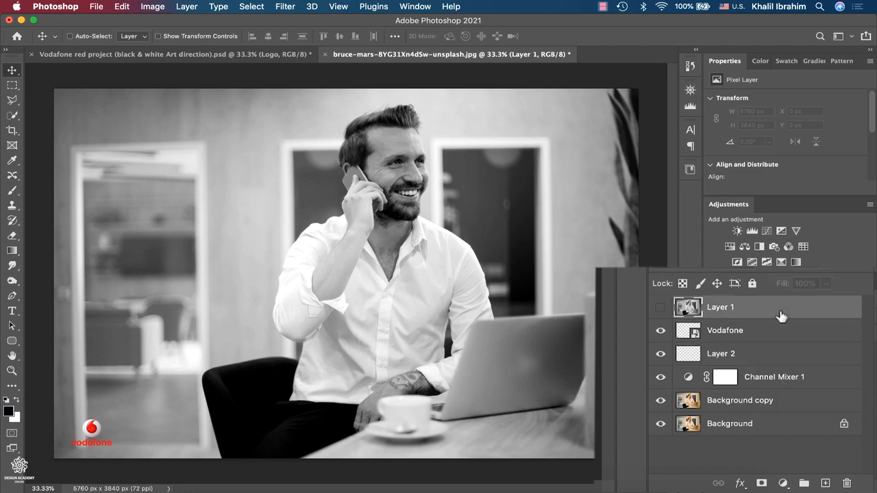
key(Delete)
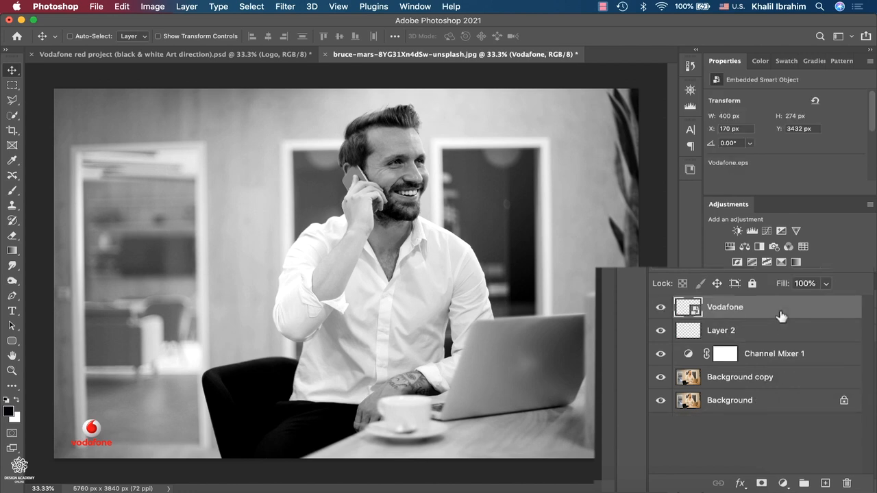
- Rename the empty Layer 2 to "Gradient black"
click(749, 341)
double_click(723, 330)
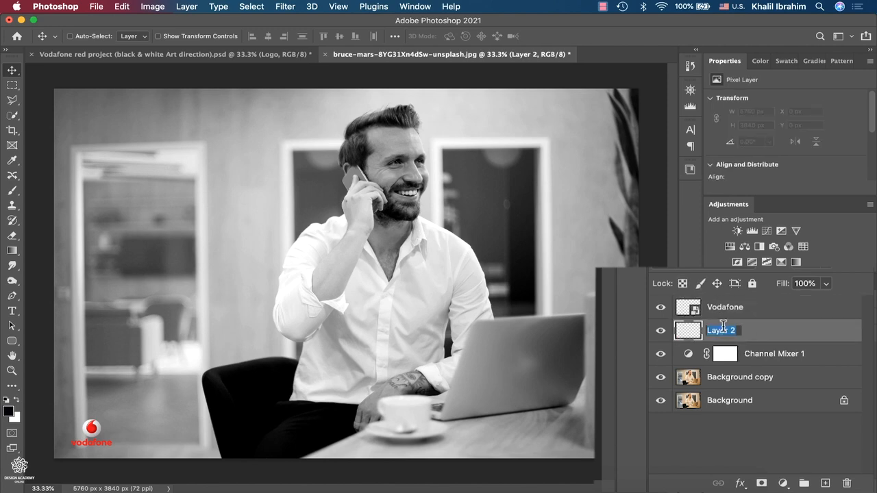
text(Gradient black)
key(Return)
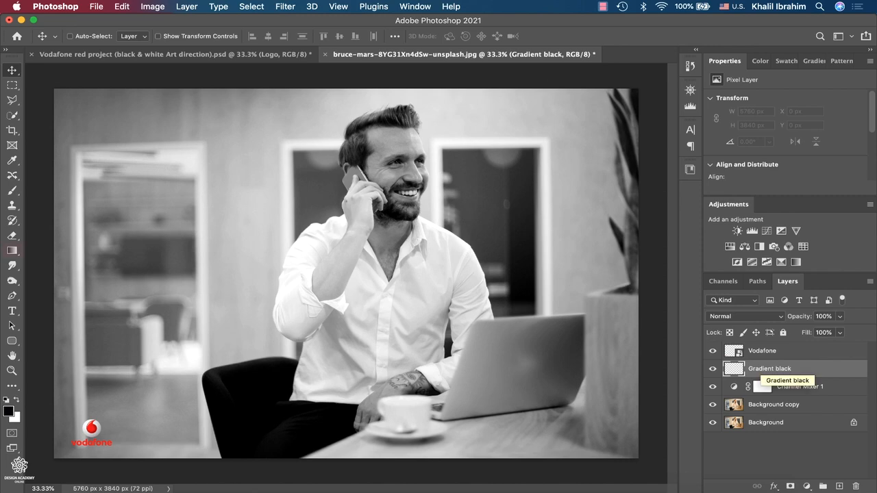
- Darken the photo's left side on the Gradient black layer with several overlapping black-to-transparent radial gradients from the left corners and edge
click(13, 251)
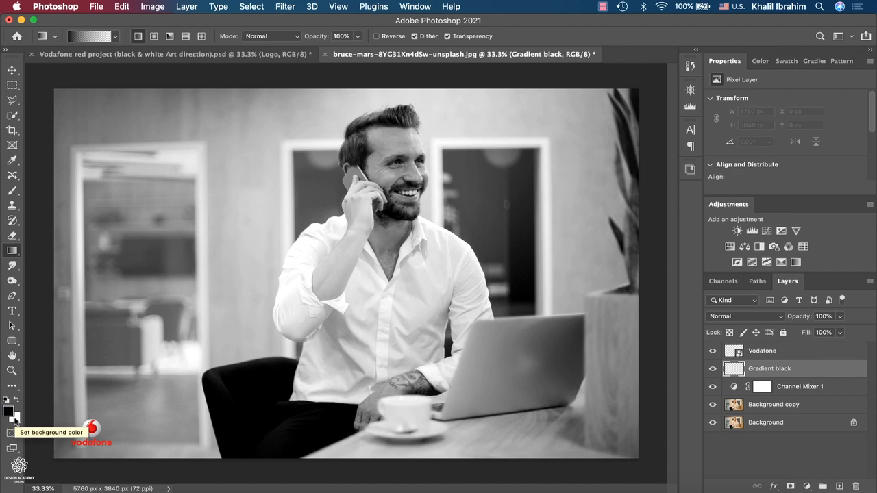
click(115, 36)
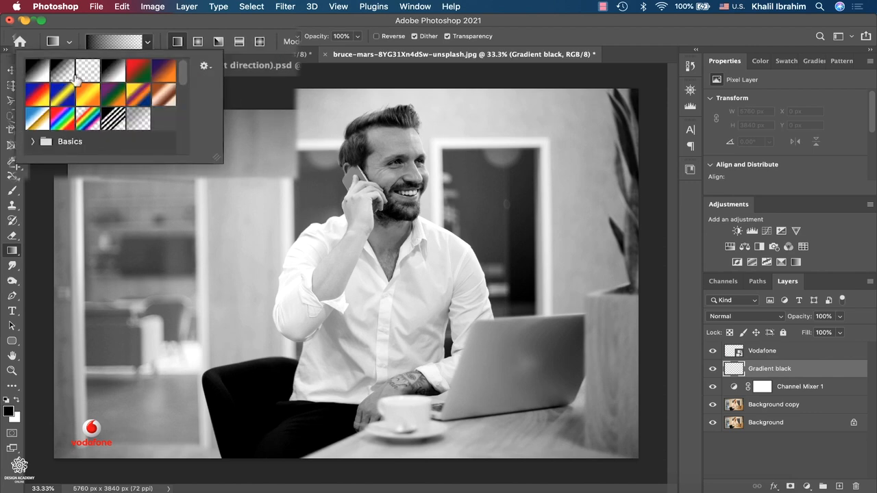
click(199, 41)
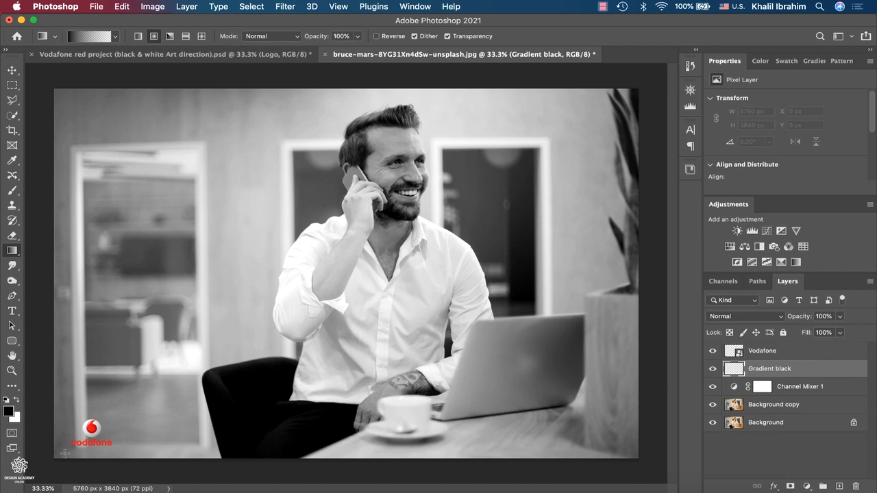
drag(49, 466, 240, 343)
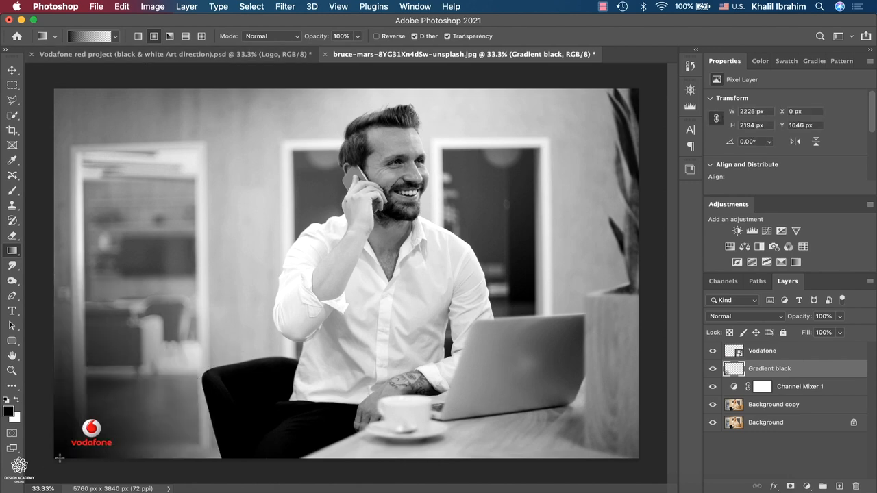
drag(60, 459, 271, 338)
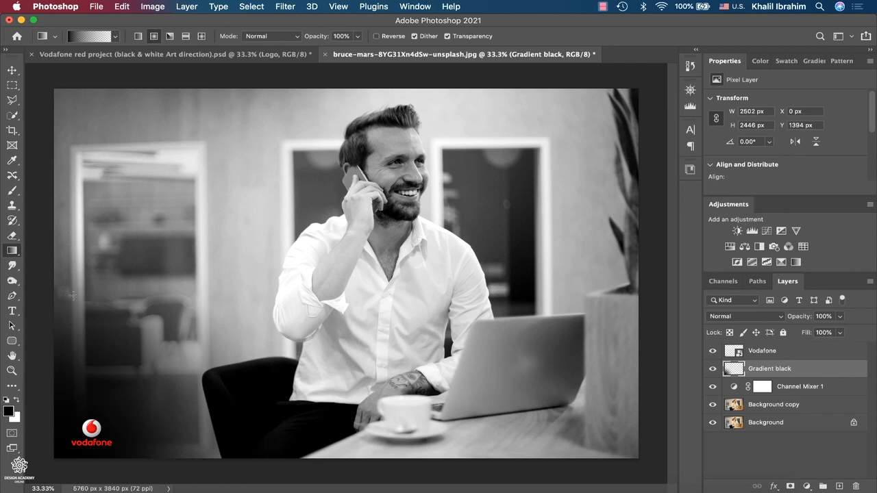
drag(41, 71, 190, 198)
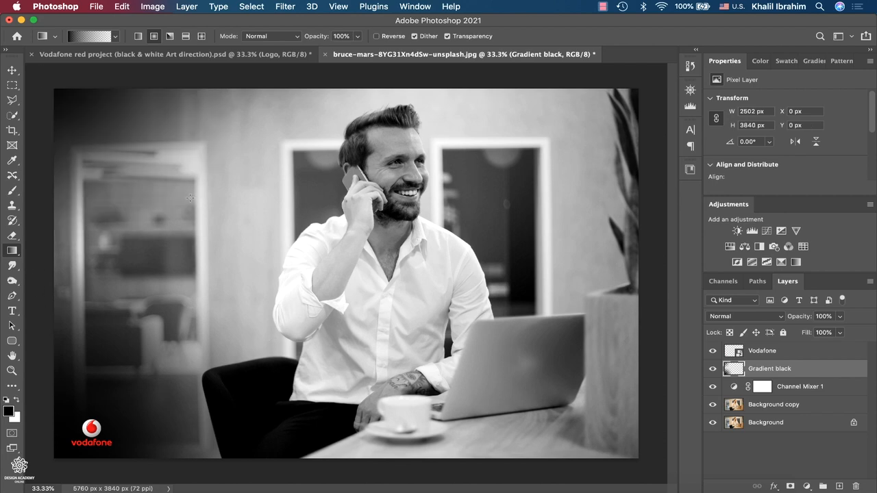
drag(35, 252, 223, 315)
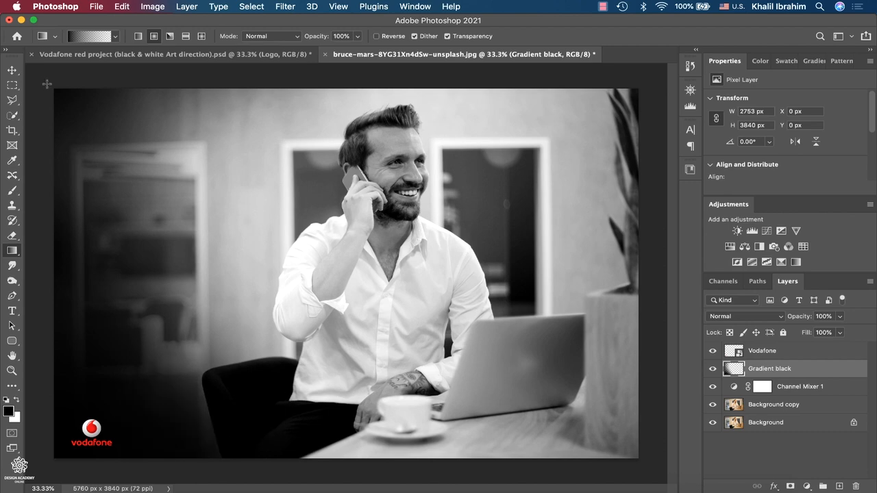
drag(28, 196, 270, 370)
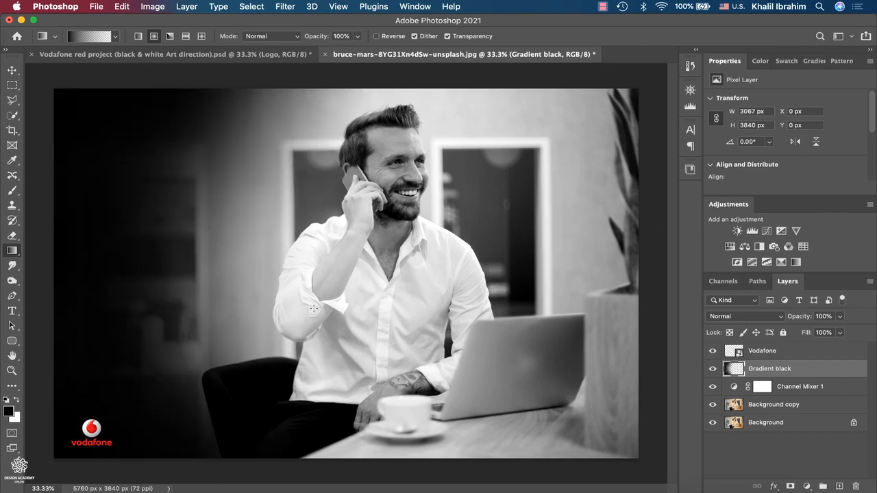
- Set the Gradient black layer's opacity to 78%
click(832, 270)
mouse_move(830, 277)
mouse_down()
mouse_move(806, 284)
mouse_move(816, 279)
mouse_up()
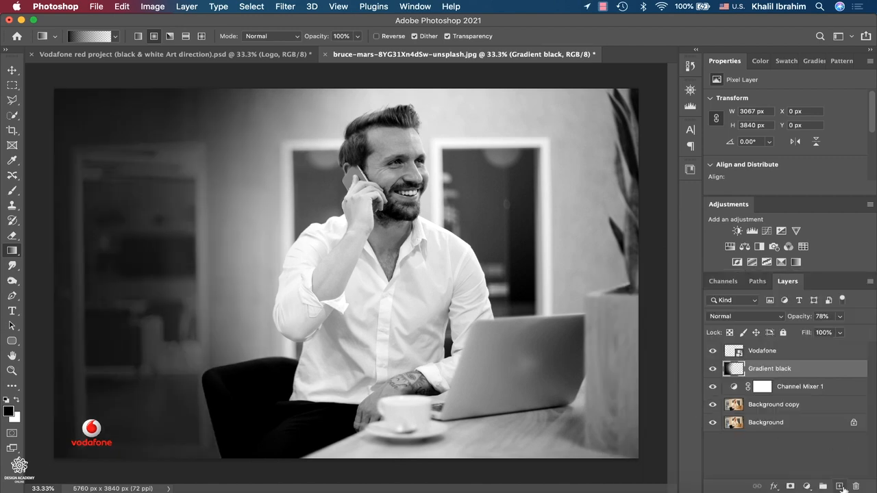
- Add a new layer above Gradient black and make a single-column marquee selection just right of the Vodafone logo, checking the finished project for reference
click(840, 487)
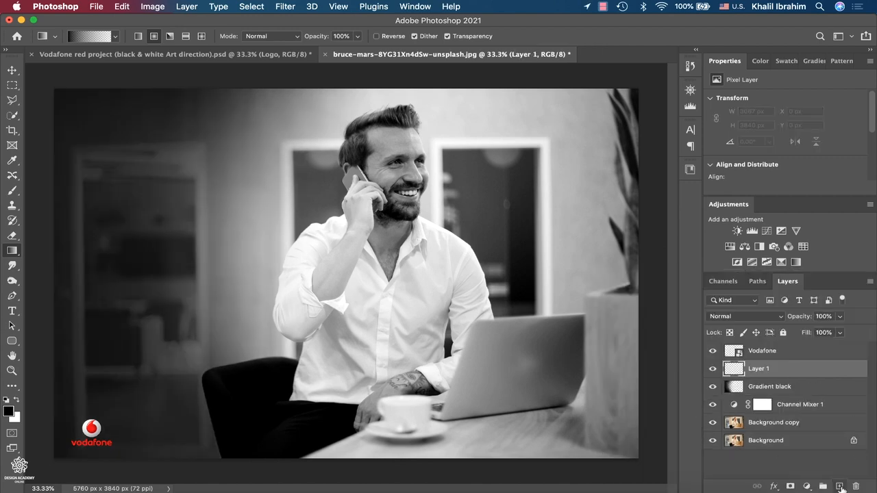
click(16, 93)
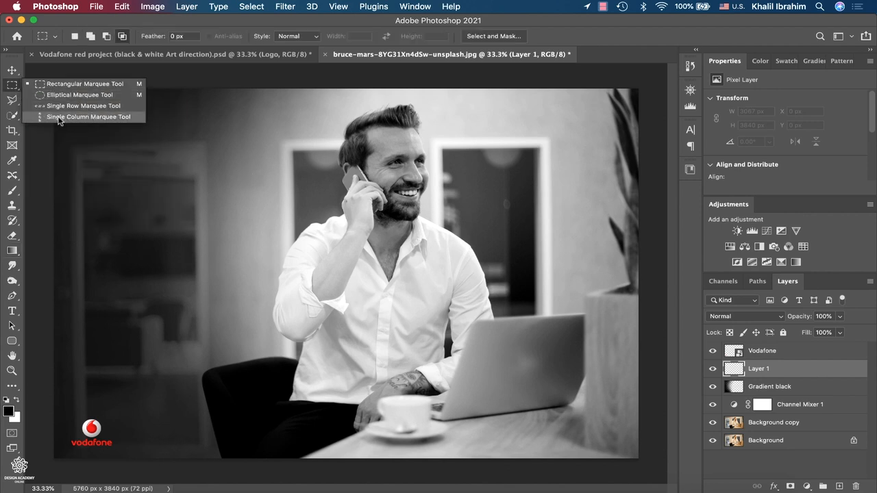
click(79, 117)
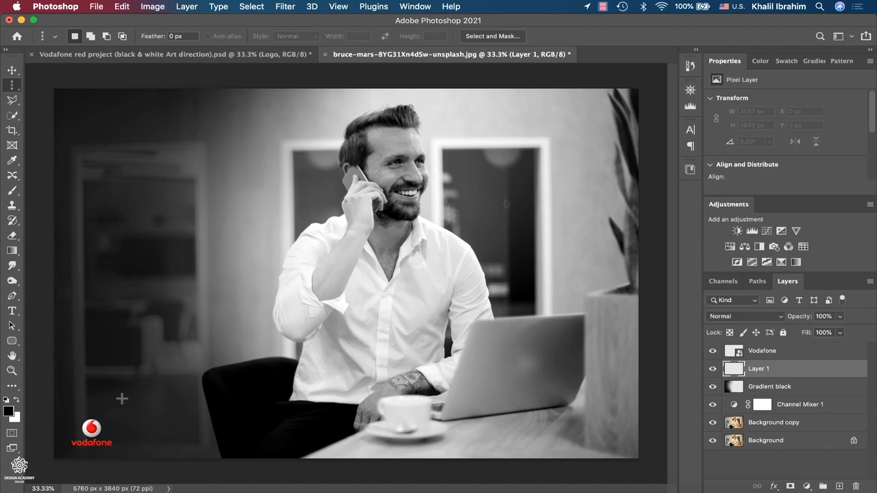
click(172, 55)
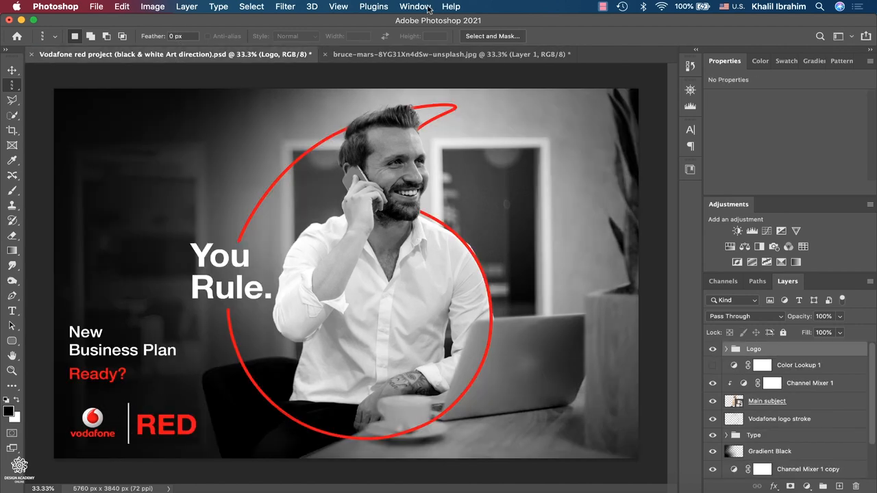
click(410, 55)
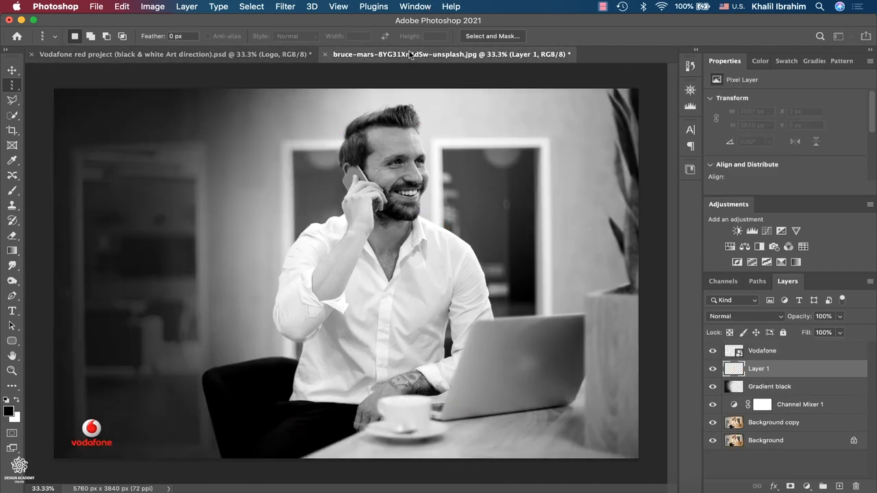
click(123, 440)
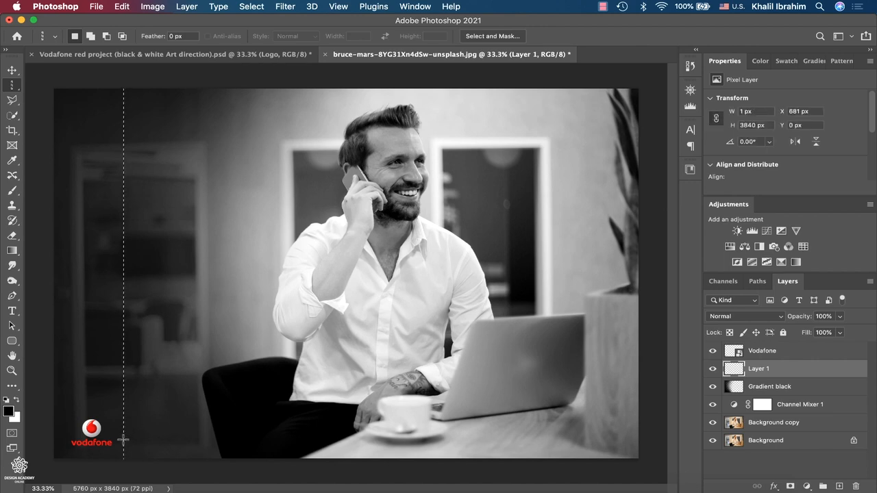
- Stroke the single-column selection with a 10 px white line, centred at 100% opacity, and deselect it
click(19, 400)
click(122, 7)
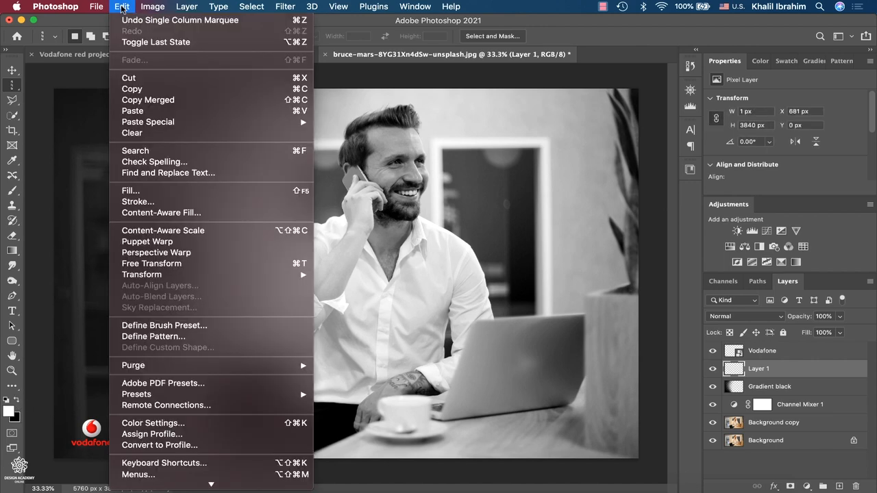
click(139, 202)
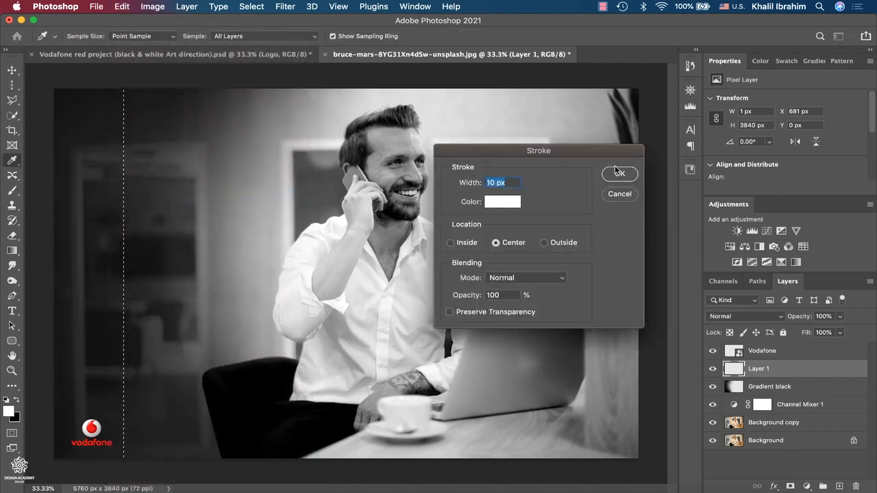
click(620, 174)
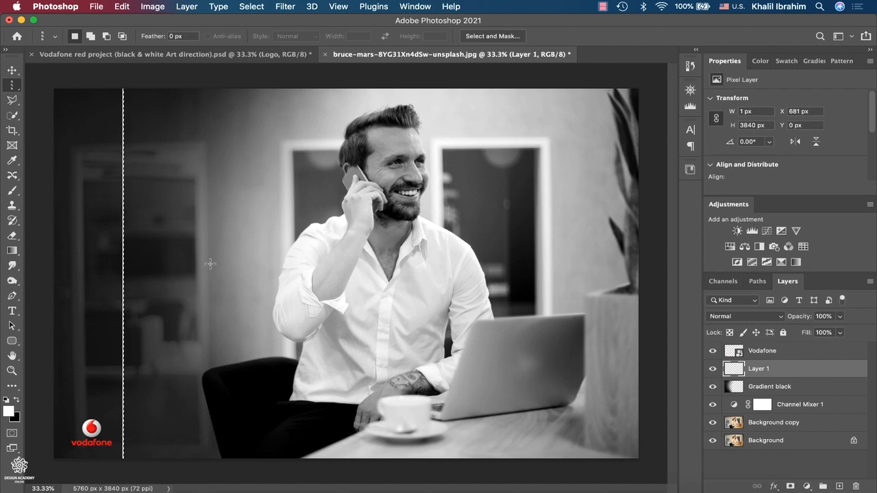
key(super+d)
- Select the parts of the divider line above and below the logo with rectangular marquees of about 407 × 3381 px and 441 × 95 px
drag(12, 88, 76, 90)
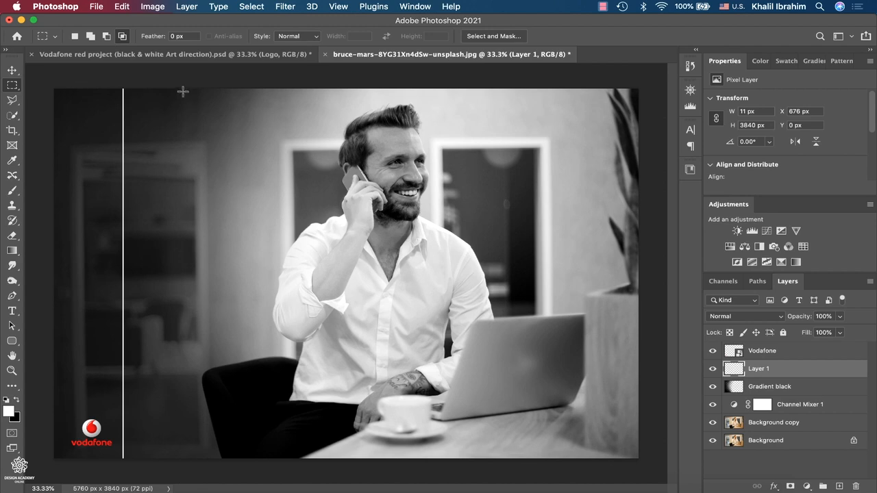
drag(144, 88, 105, 415)
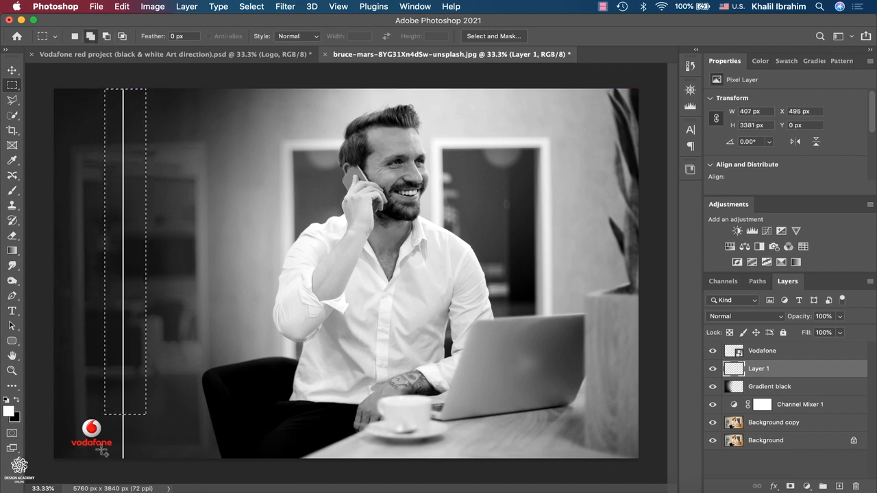
drag(102, 451, 147, 463)
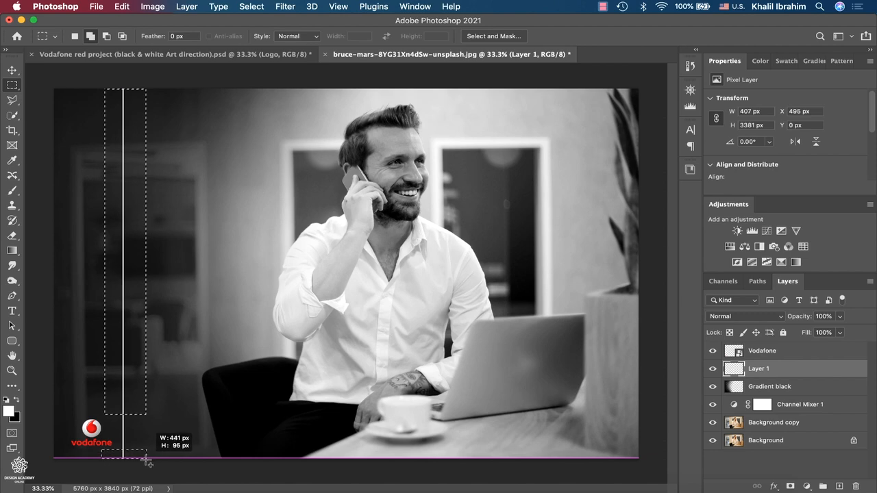
drag(145, 463, 145, 463)
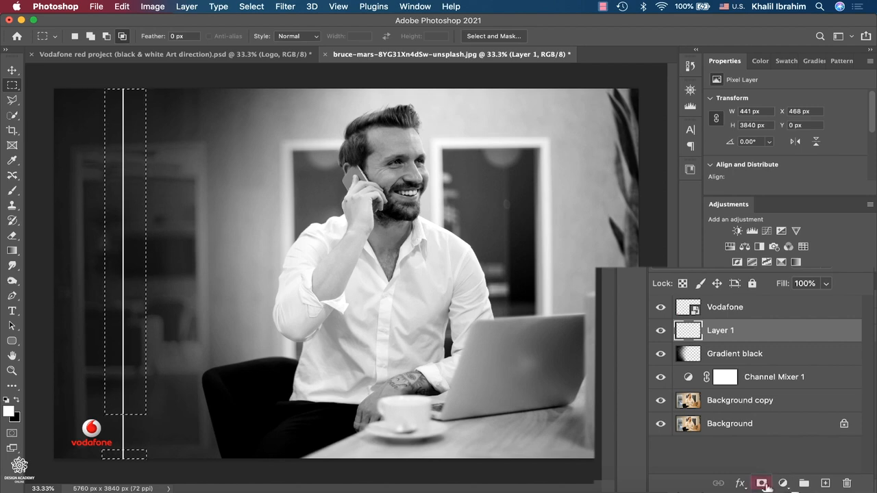
- Add a layer mask to Layer 1 from the selection and invert it, keeping only the line segment beside the logo
click(791, 486)
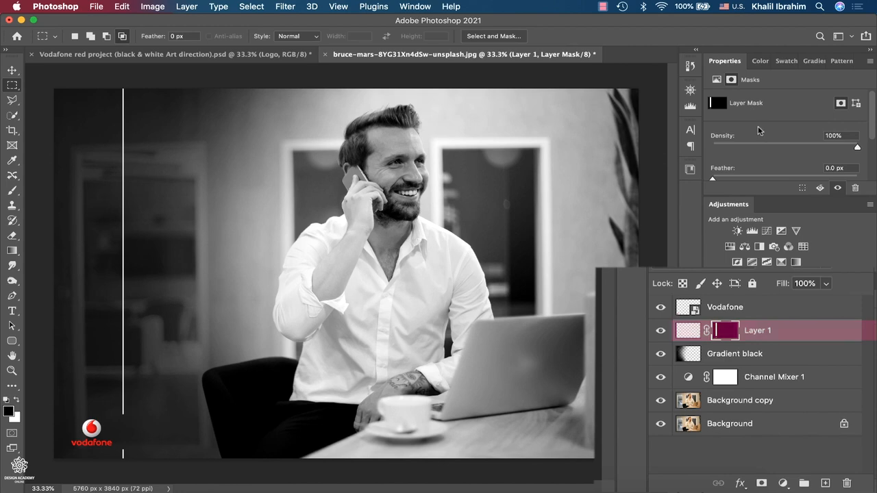
scroll(758, 132, down, 3)
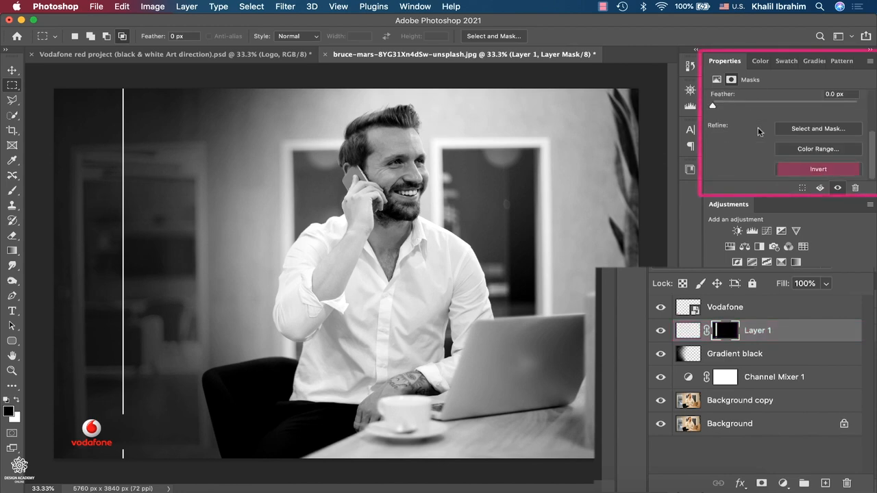
click(820, 171)
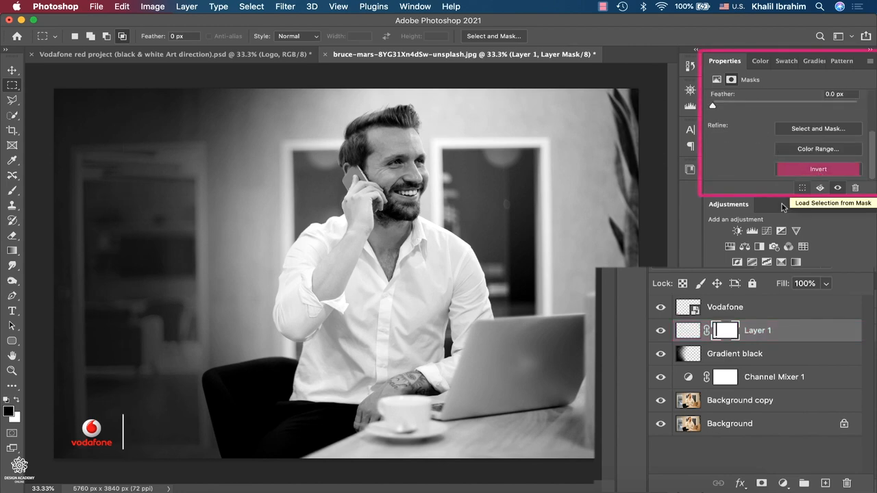
- Raise the Gradient black layer's opacity slightly to darken the photo's left side further
click(753, 353)
click(826, 283)
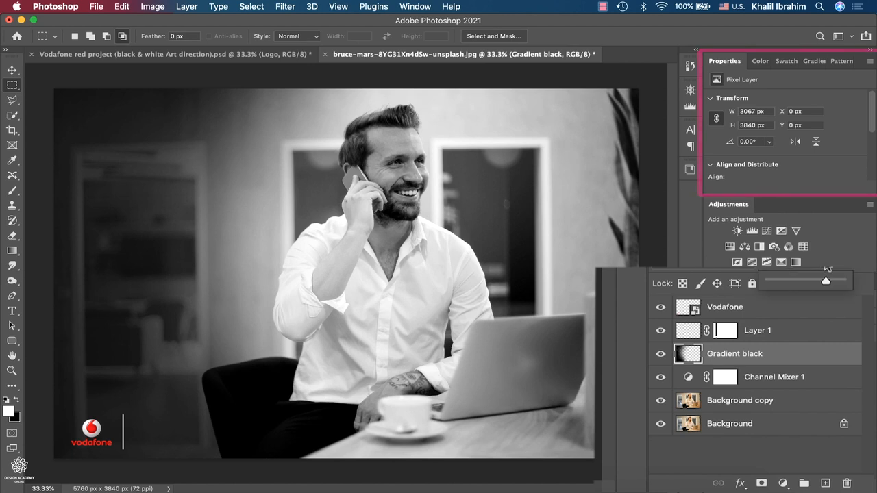
drag(833, 278, 832, 277)
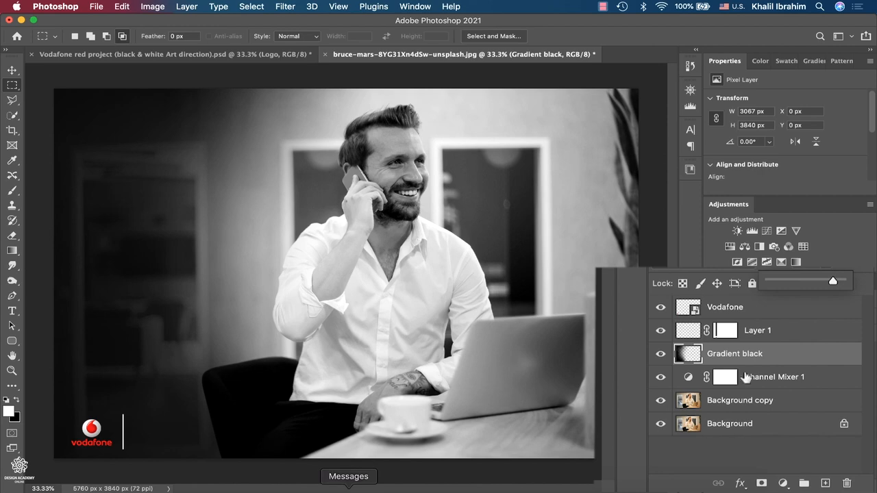
- Add the white text "RED" in 72 pt Arial Black on a type layer above Layer 1, beside the divider line
click(777, 330)
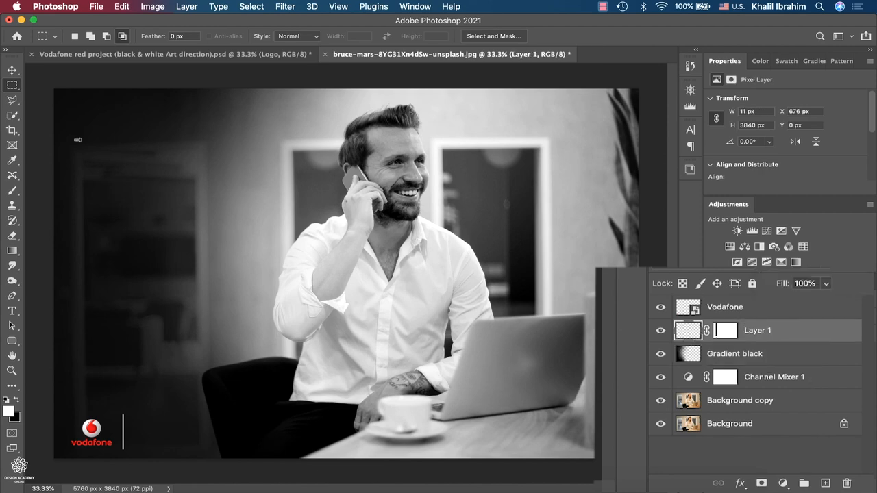
click(11, 310)
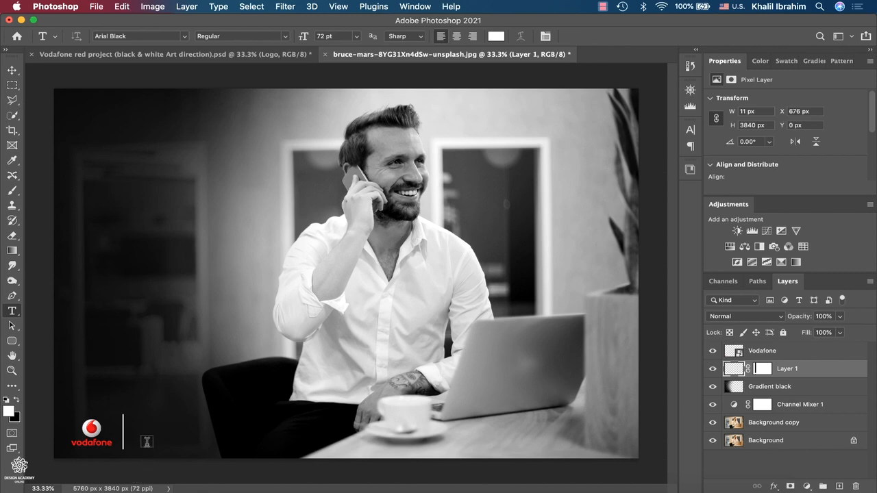
click(142, 433)
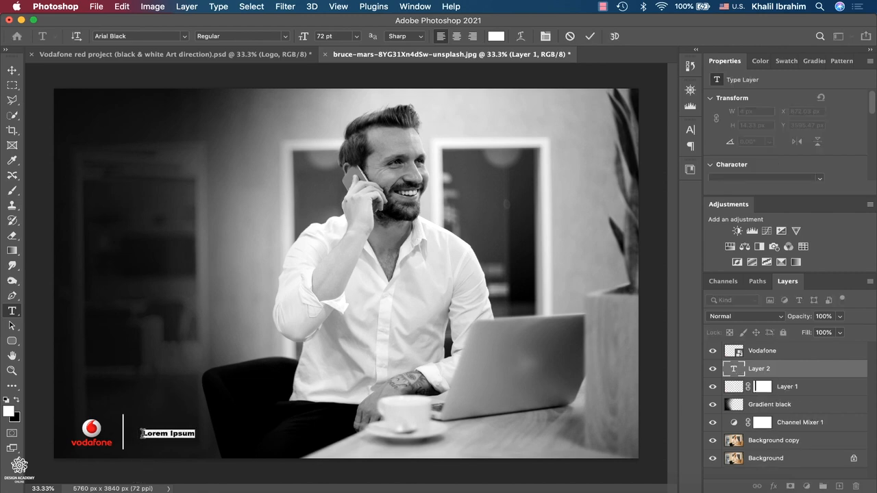
text(RED)
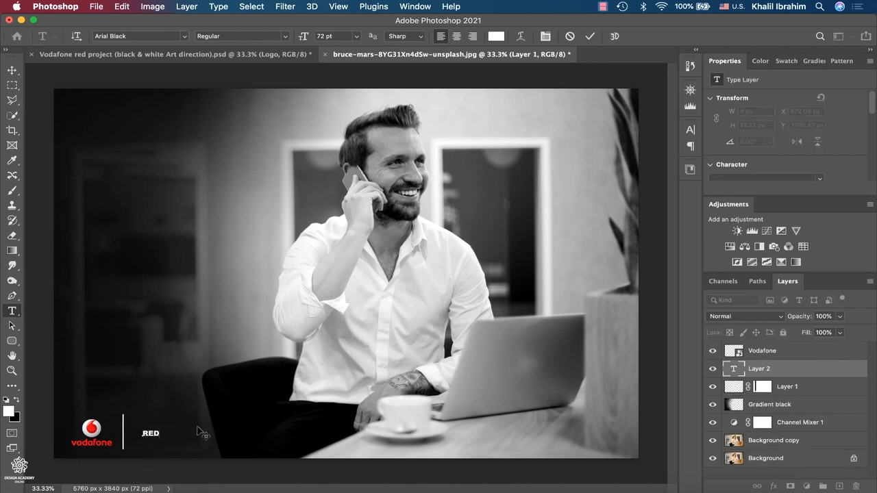
click(12, 70)
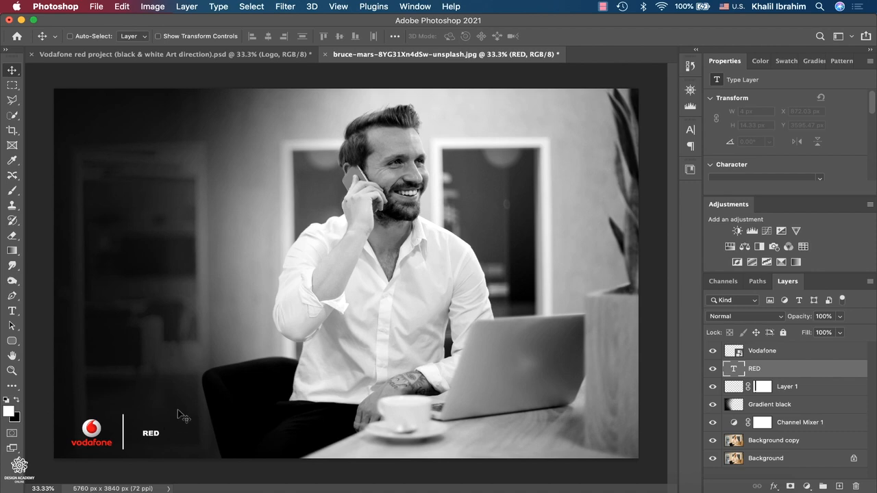
- Scale the RED text up proportionally to about 439 px wide and shift it right, clear of the divider line
key(super+t)
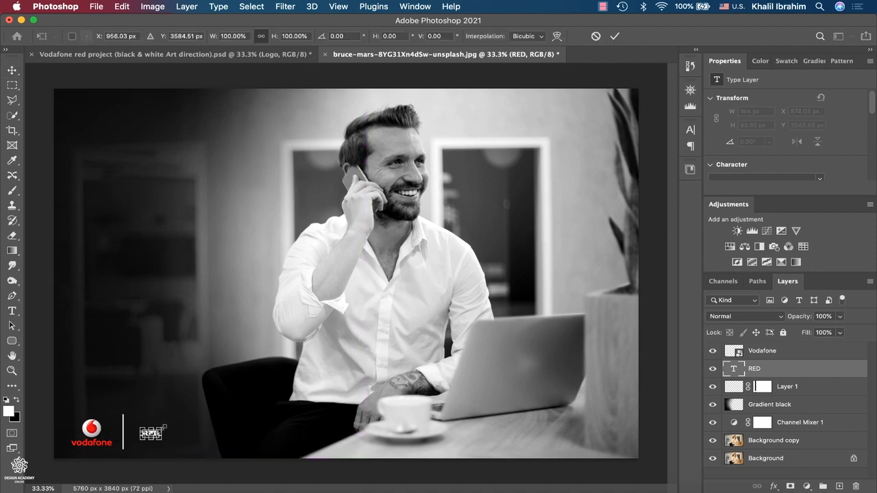
mouse_move(164, 427)
mouse_down()
mouse_move(188, 415)
mouse_move(180, 420)
mouse_up()
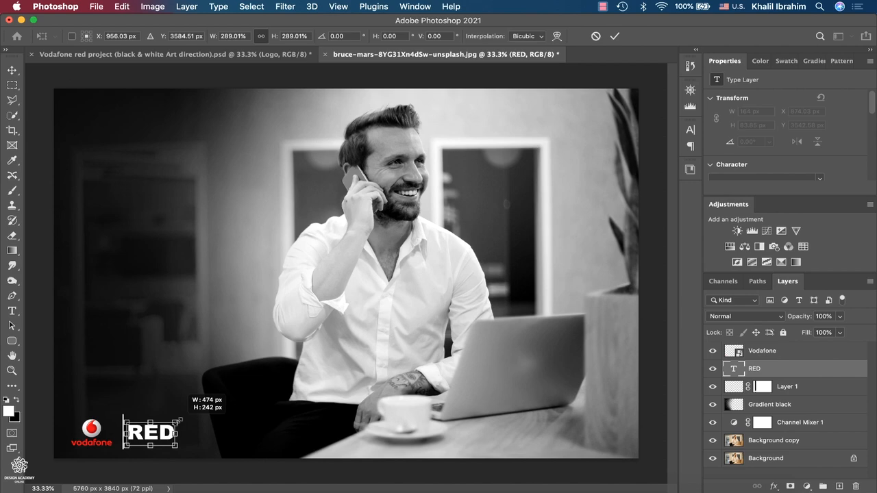
drag(179, 420, 177, 422)
key(shift+Right)
key(shift+Right)
key(shift+Right)
key(shift+Right)
key(Return)
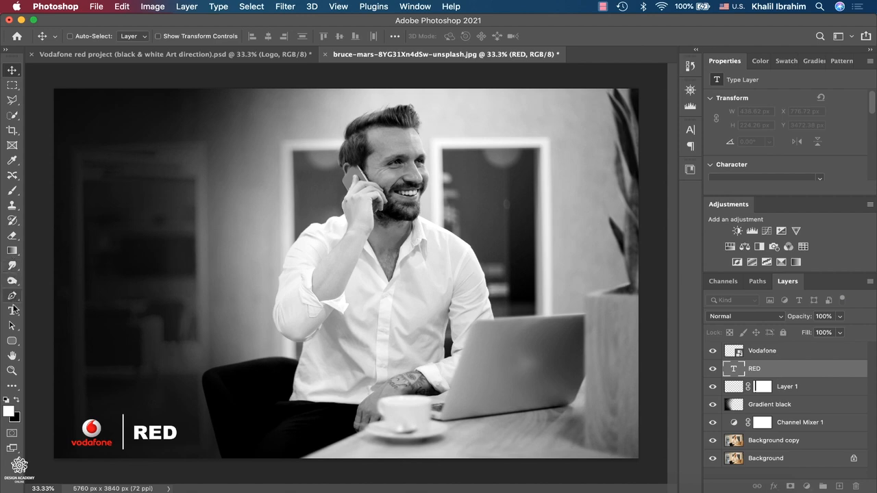
- Change the font of the whole RED text to Helvetica Neue Bold
click(12, 311)
click(145, 436)
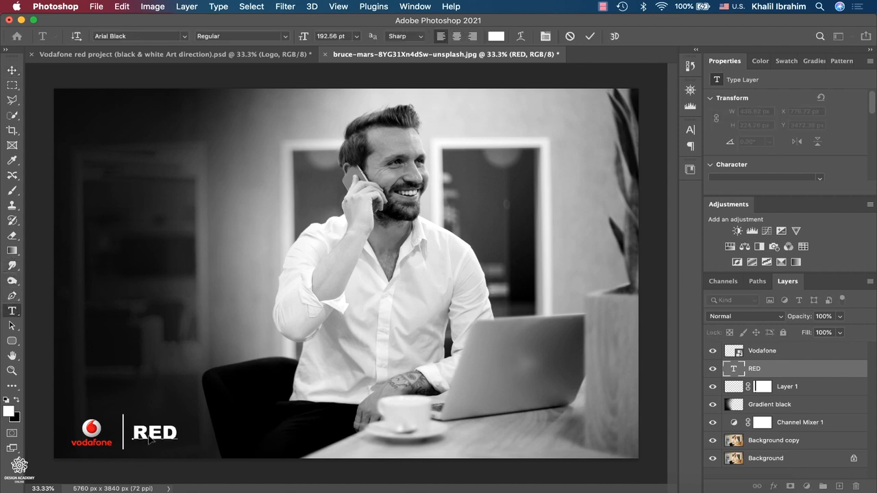
key(super+a)
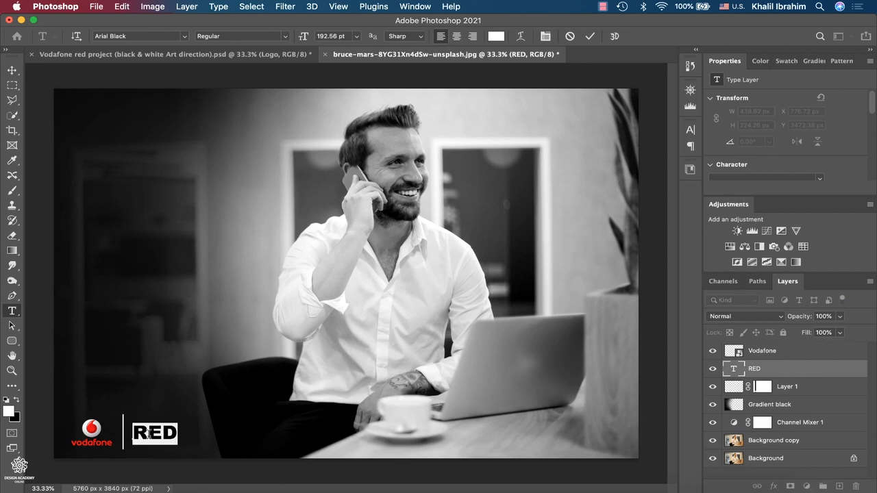
click(184, 37)
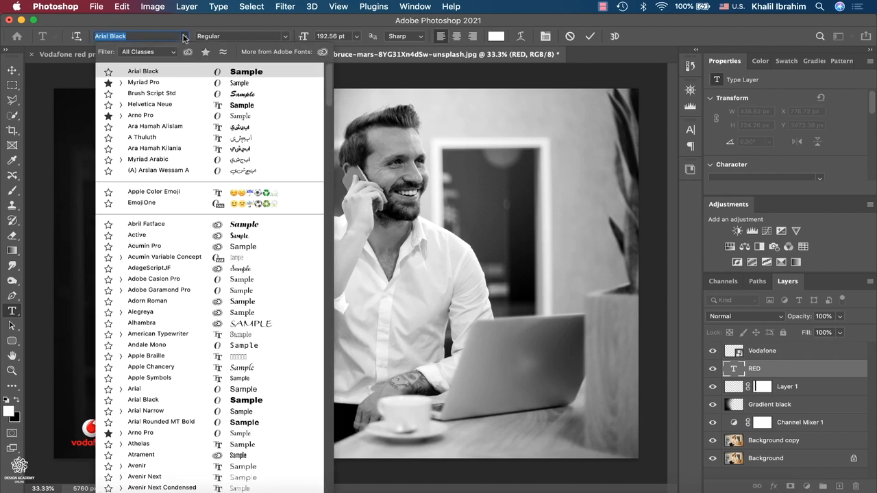
click(183, 105)
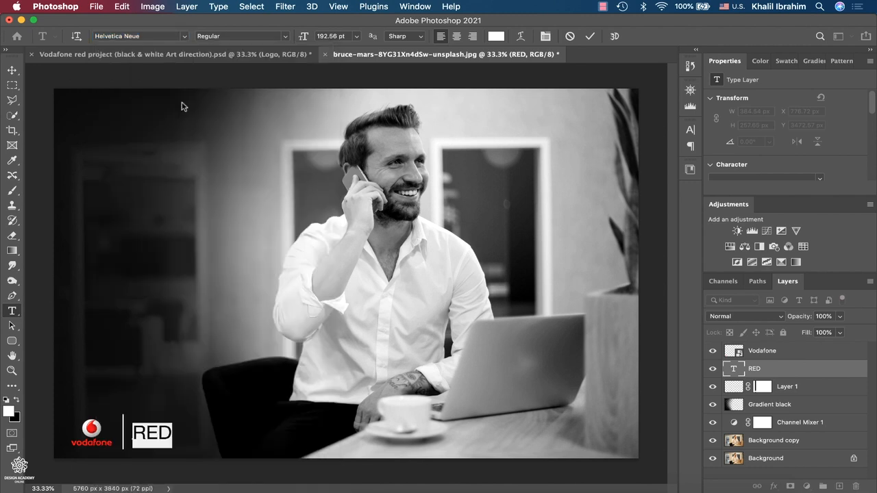
click(287, 36)
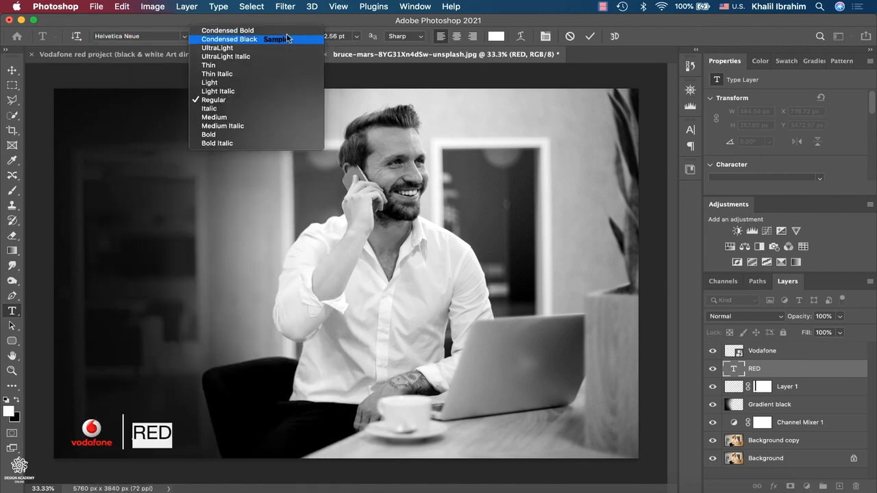
click(246, 134)
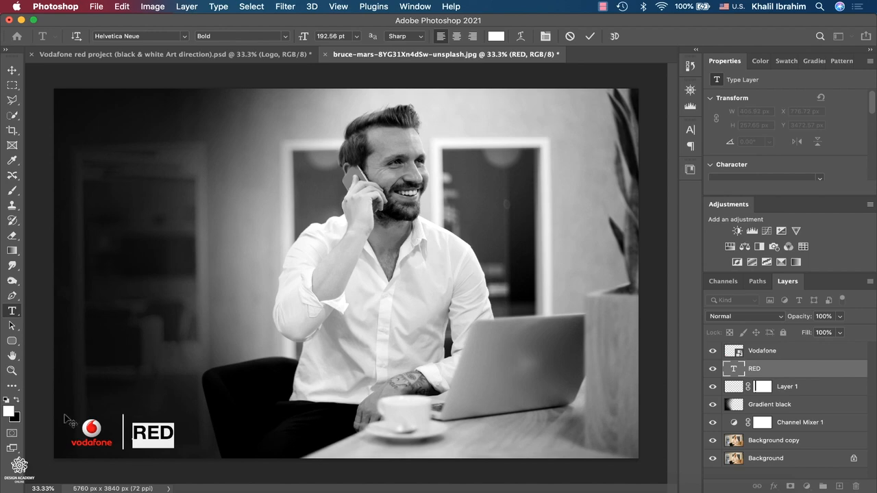
- Sample the red of the vodafone wordmark and swap it into the background colour
scroll(51, 405, up, 5)
scroll(50, 404, down, 2)
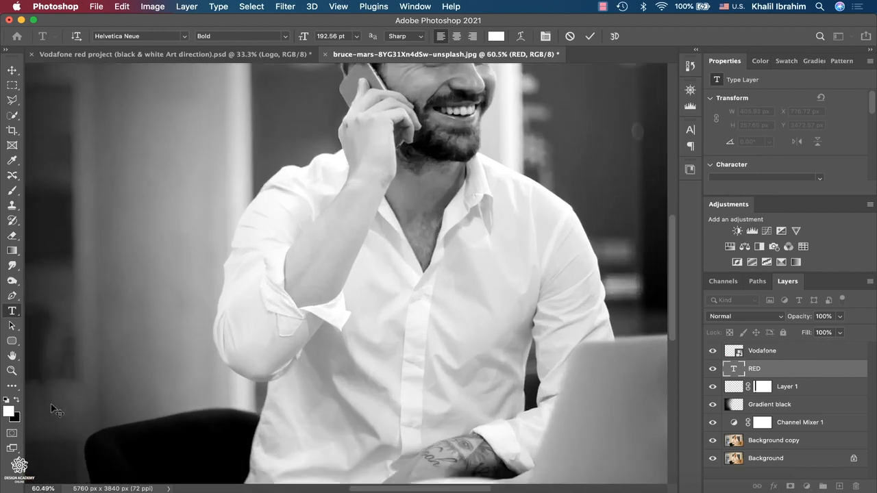
scroll(51, 404, down, 5)
scroll(50, 404, left, 6)
scroll(51, 404, up, 2)
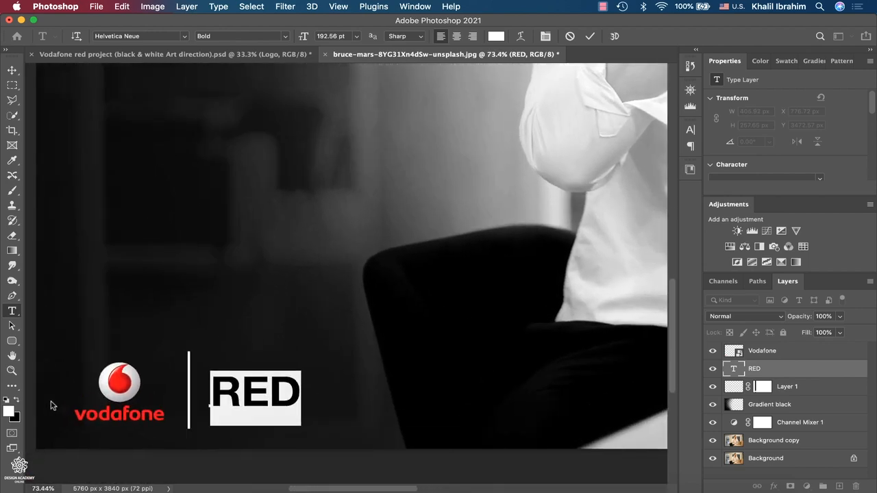
scroll(51, 403, up, 1)
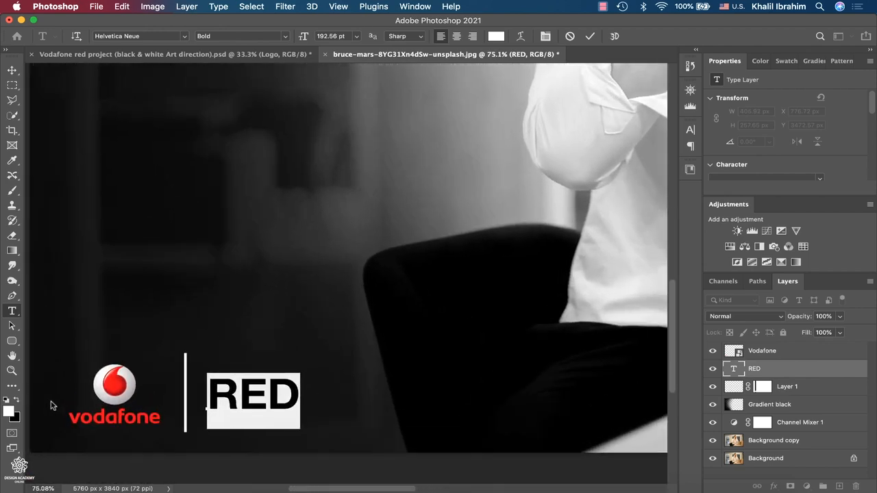
click(13, 159)
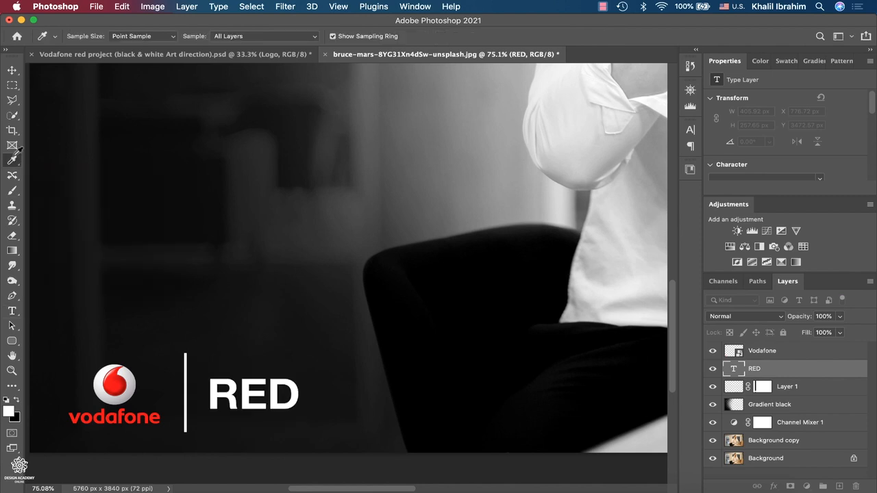
click(77, 418)
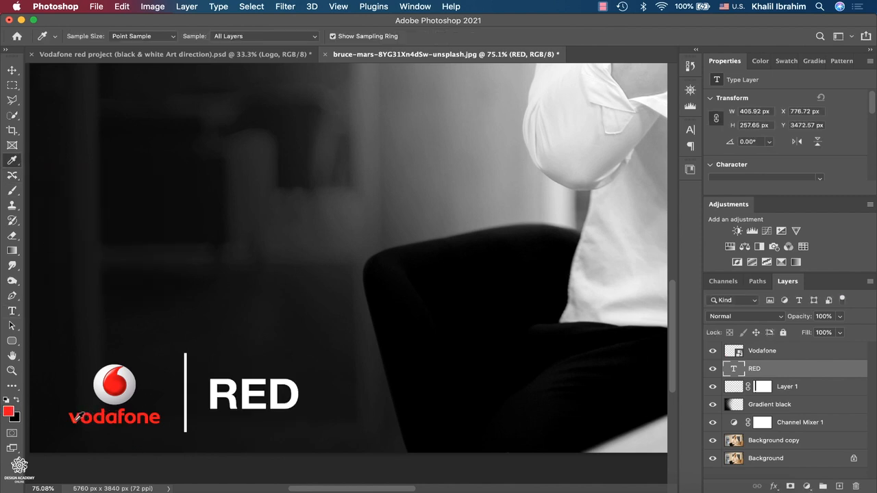
click(17, 400)
- Recolour the whole RED text with the sampled logo red by swapping the foreground and background colours, and commit the text
click(11, 311)
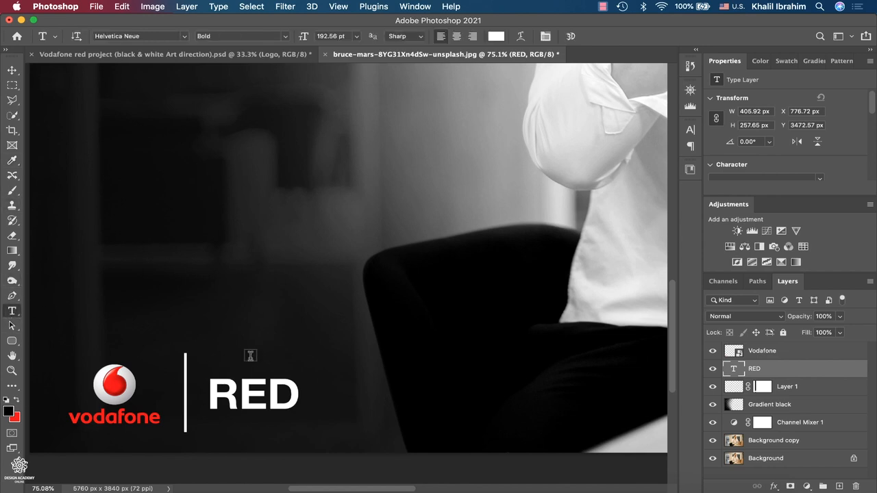
click(213, 393)
drag(214, 393, 315, 389)
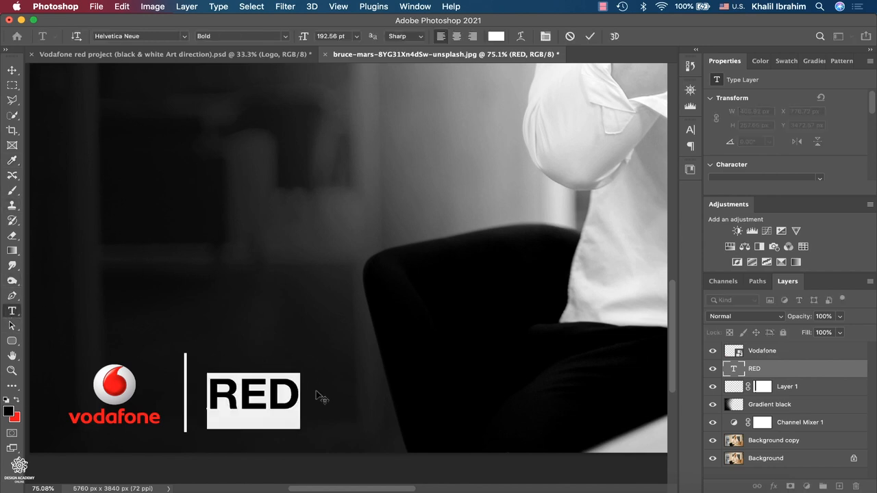
click(17, 400)
click(12, 70)
scroll(329, 337, down, 2)
scroll(328, 337, down, 4)
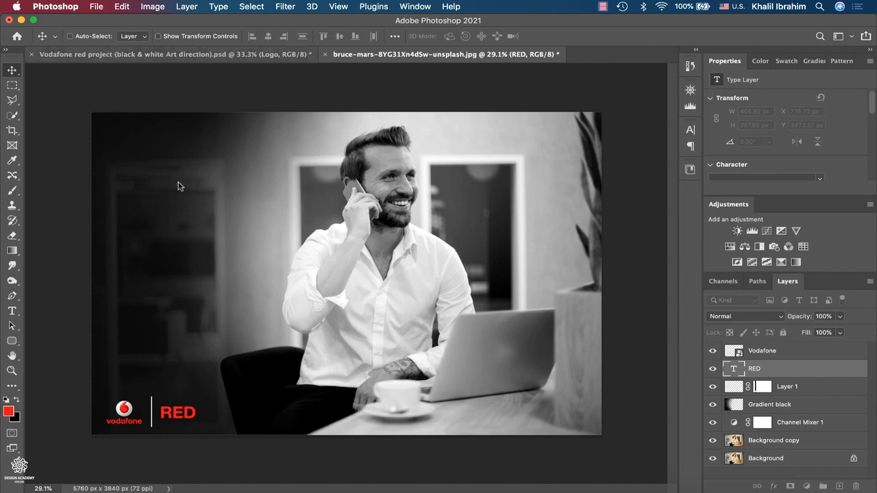
- Switch to the finished Vodafone red project document and copy its Type group of slogan texts
click(211, 57)
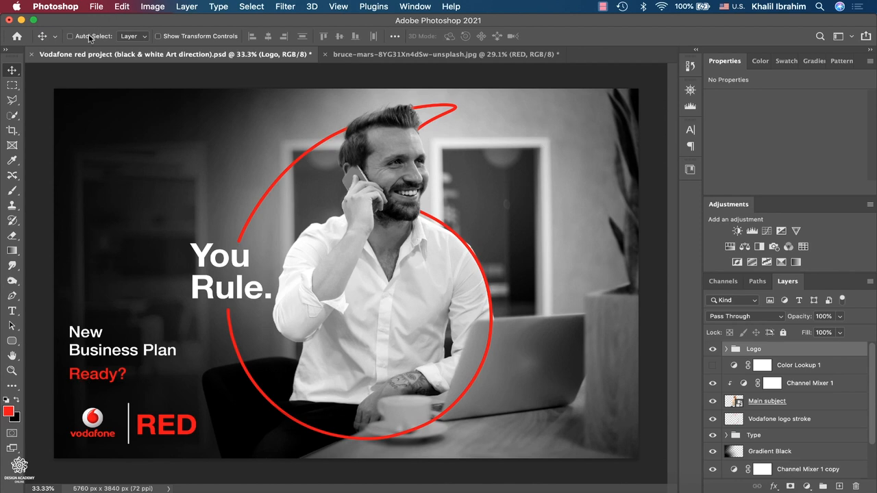
click(100, 334)
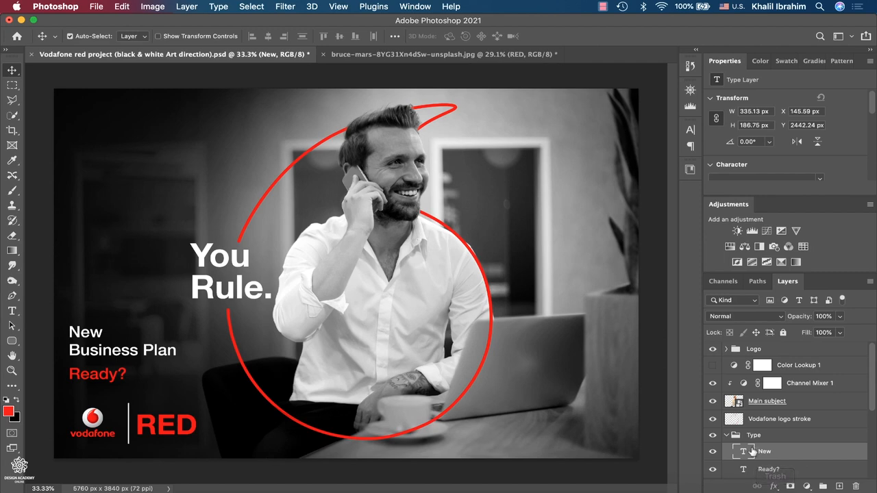
scroll(807, 451, down, 3)
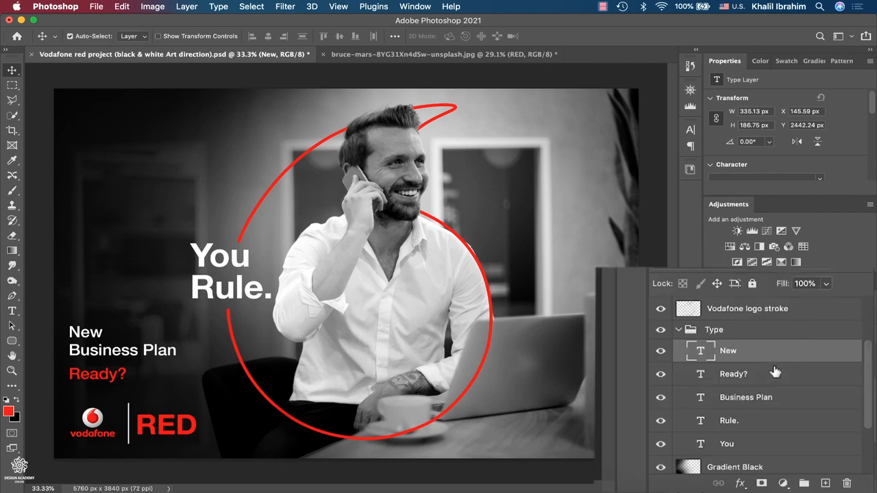
click(754, 333)
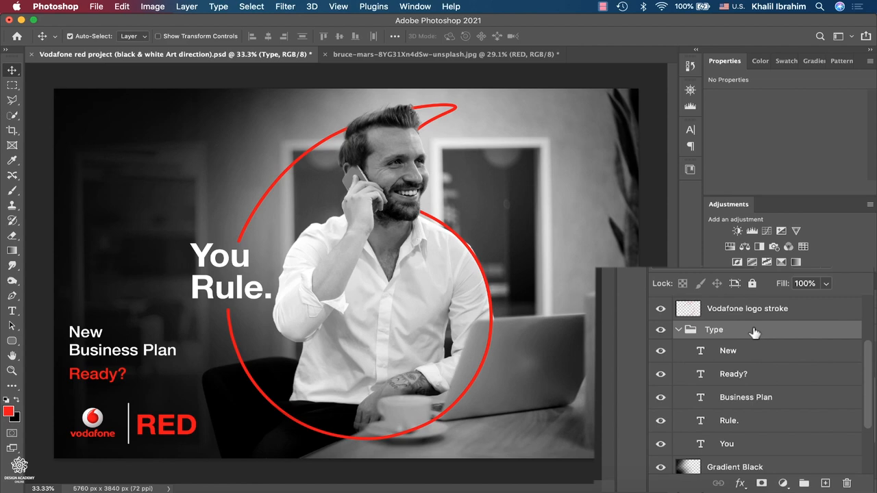
key(super+c)
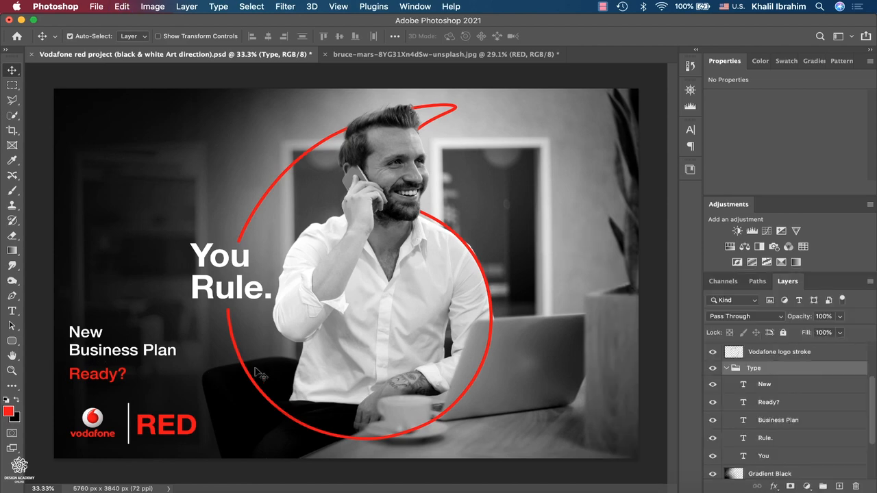
- Paste the Type group above the Gradient black layer of the bruce-mars photo document and move the slogans so the smaller ones sit just above the logo
click(434, 56)
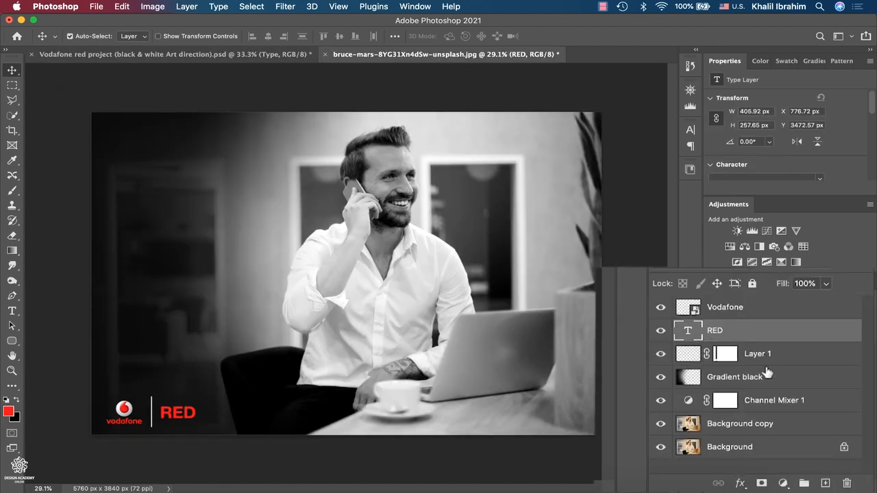
click(770, 385)
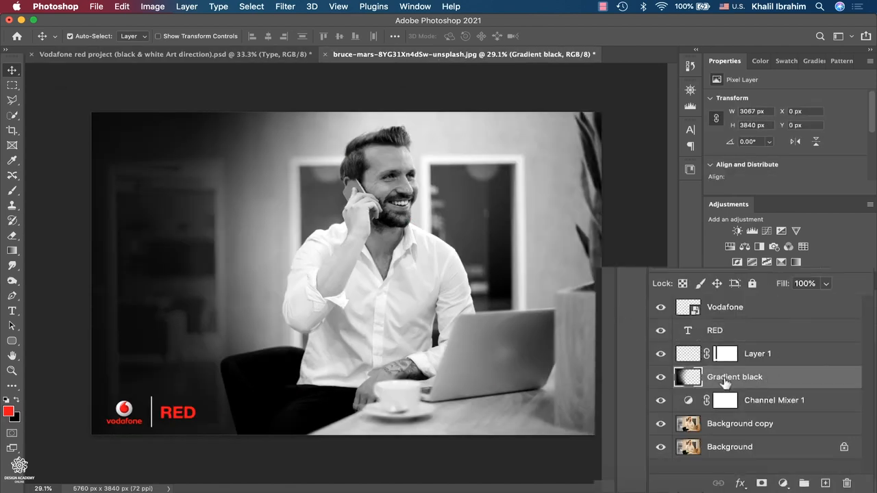
key(super+v)
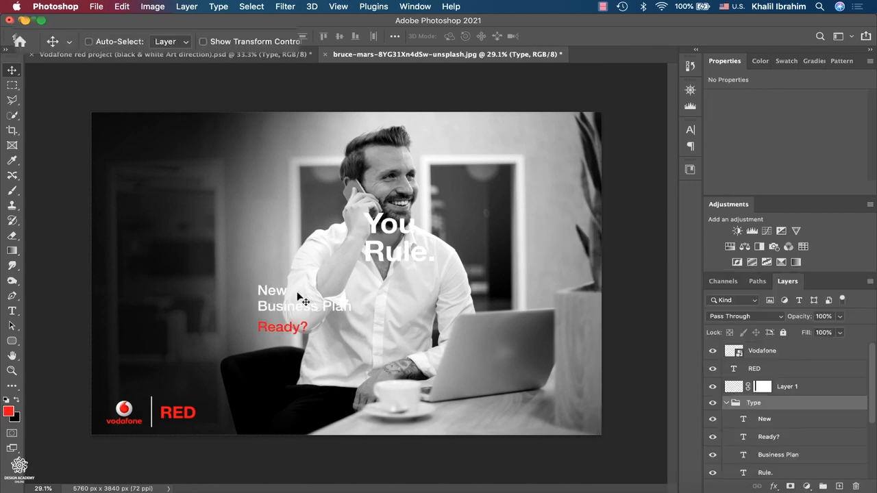
drag(284, 310, 139, 356)
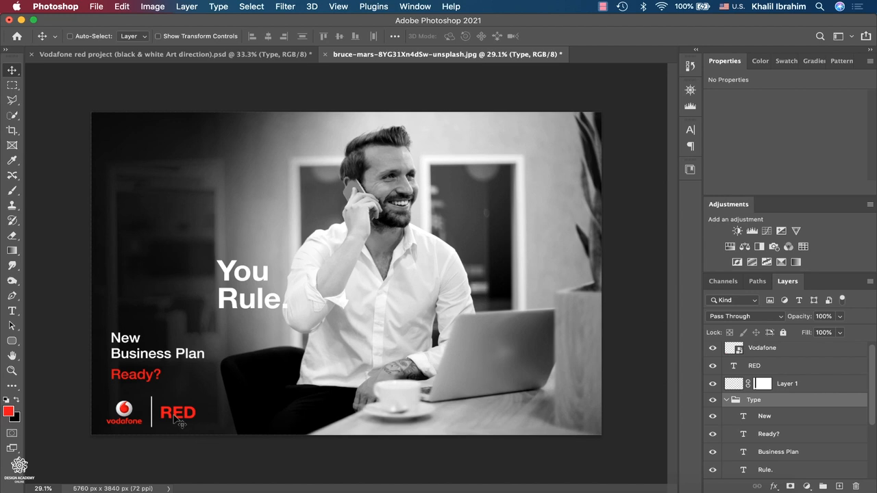
- Inspect the font, style and size of the Business Plan and Rule. texts
key(t)
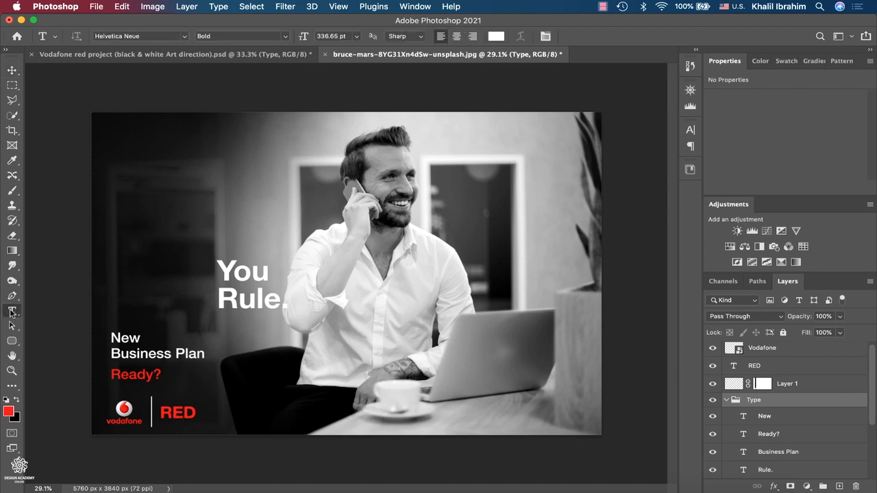
click(162, 354)
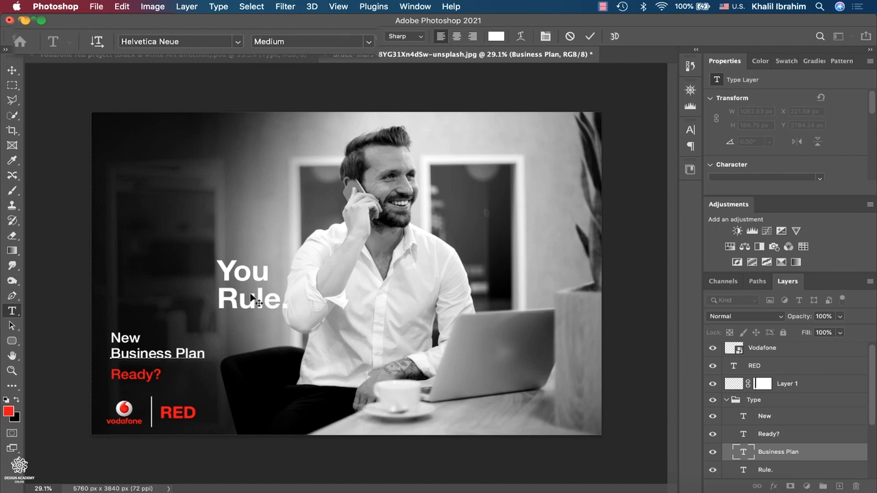
click(12, 70)
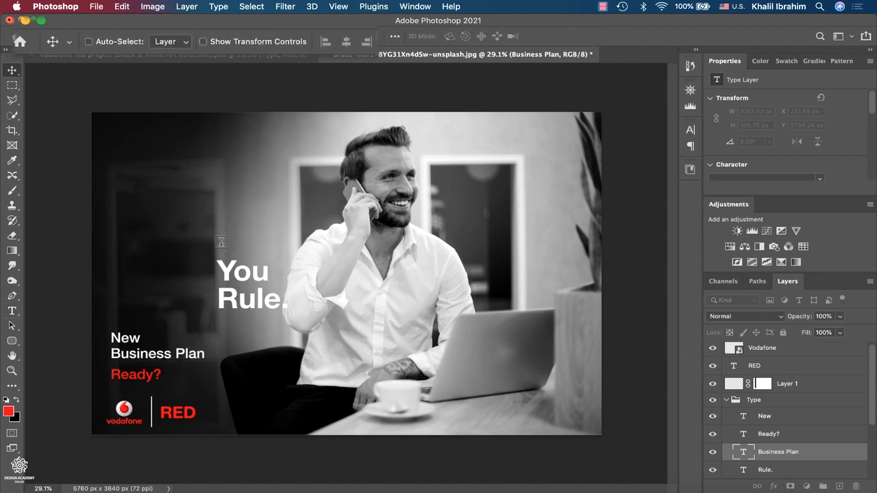
key(t)
click(241, 299)
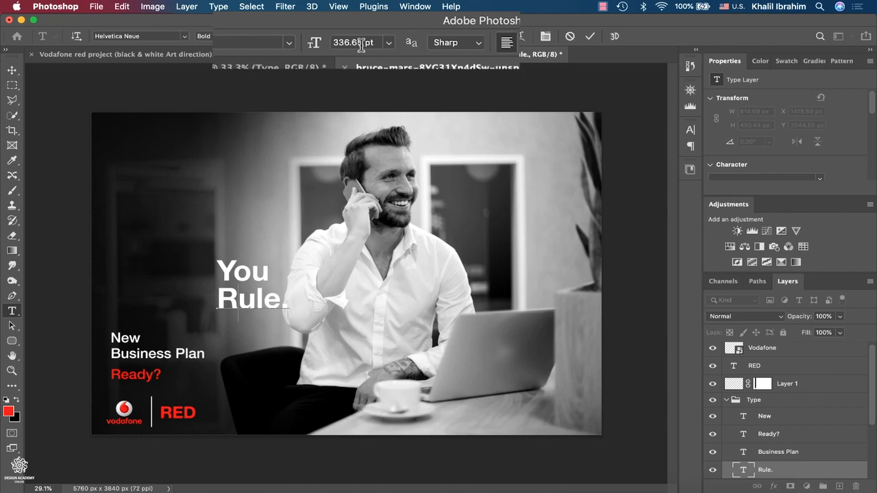
click(11, 77)
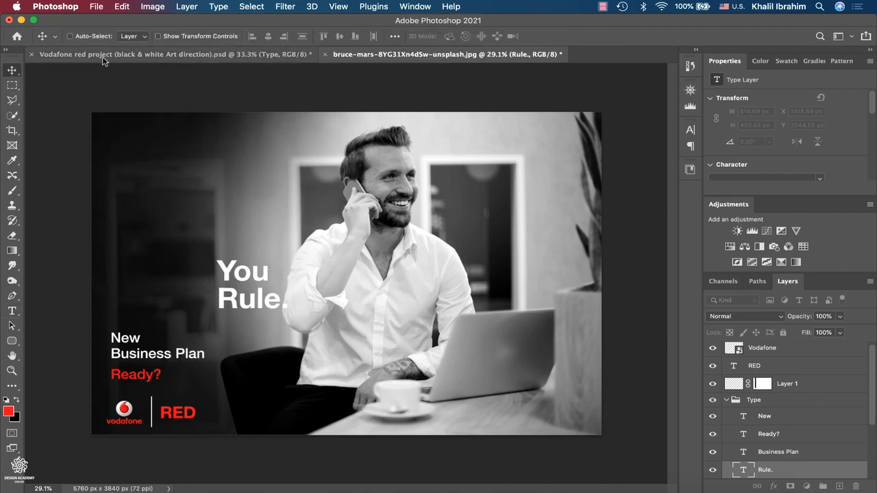
- Move the You and Rule. texts together up and away from the man, to about X 736 px, Y 1397 px
click(235, 282)
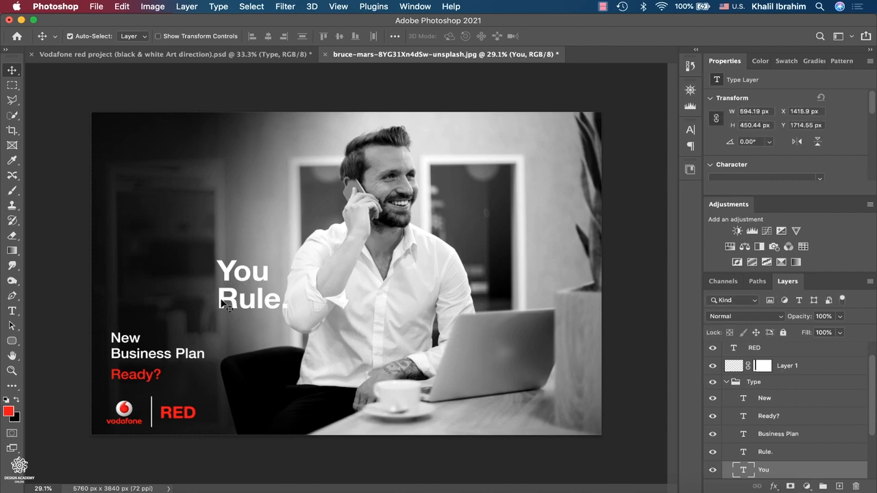
shift+click(227, 307)
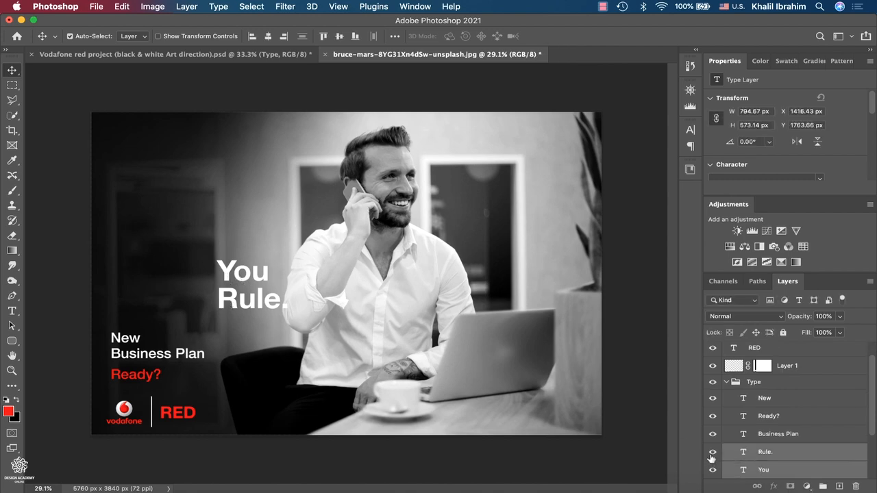
drag(228, 277, 169, 245)
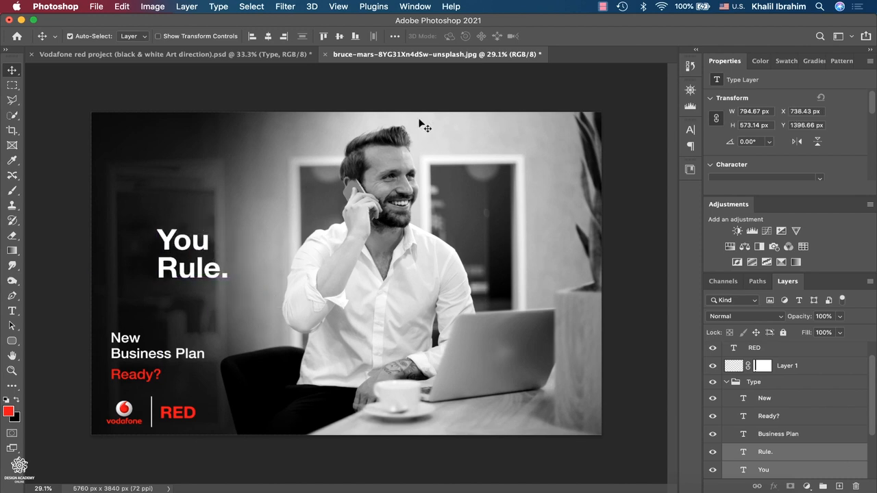
- Duplicate the Vodafone logo and place the copy over the man's collar
click(131, 416)
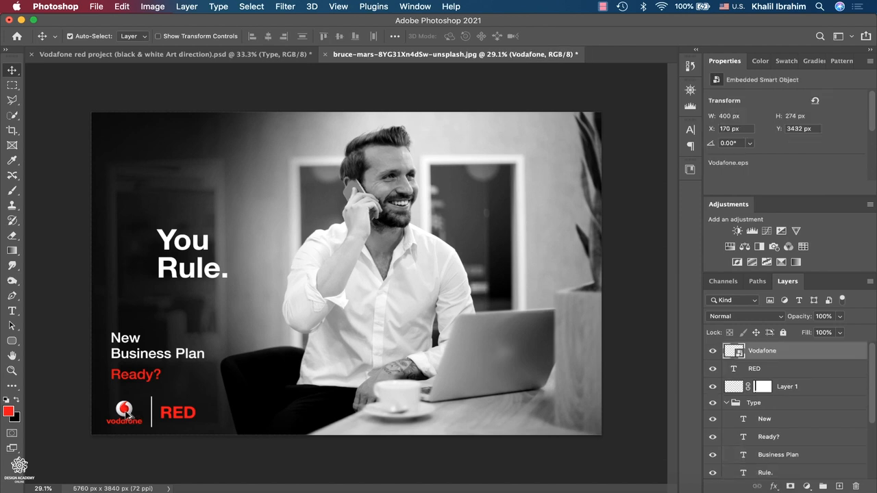
drag(126, 415, 395, 240)
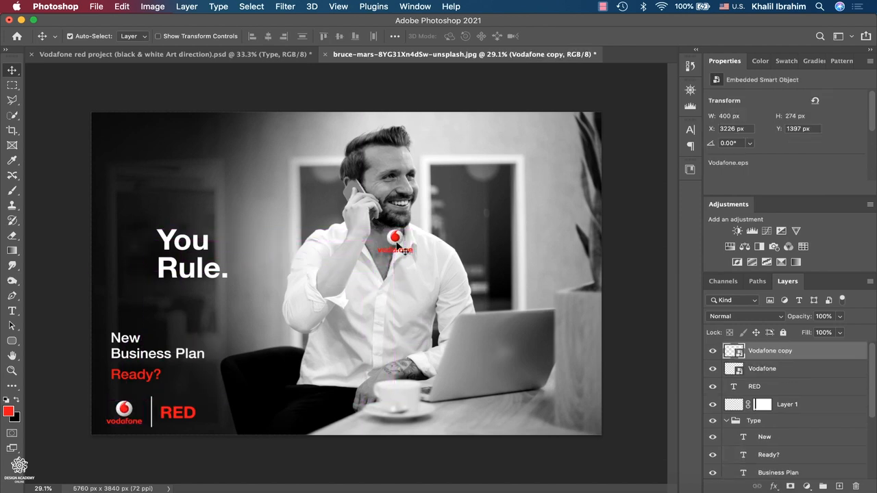
- Dock the Layers panel among the collapsed icons, expand it there and fold up the Type group
drag(787, 286, 690, 60)
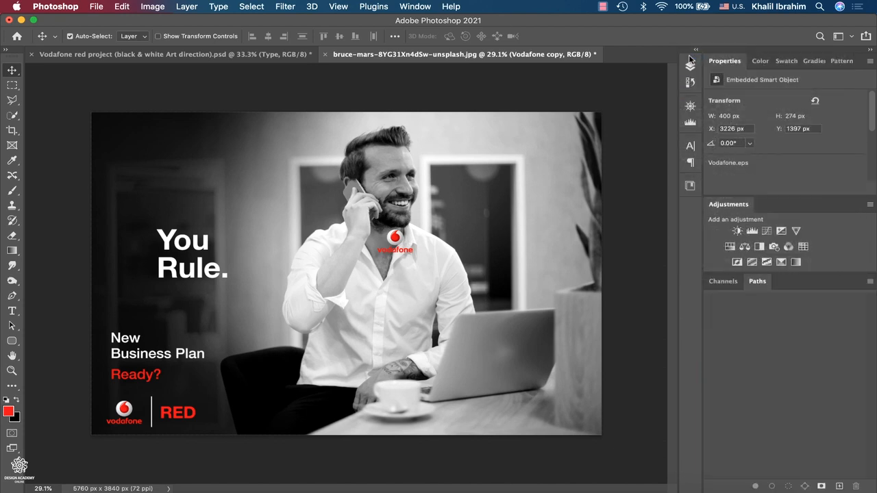
click(690, 60)
click(544, 202)
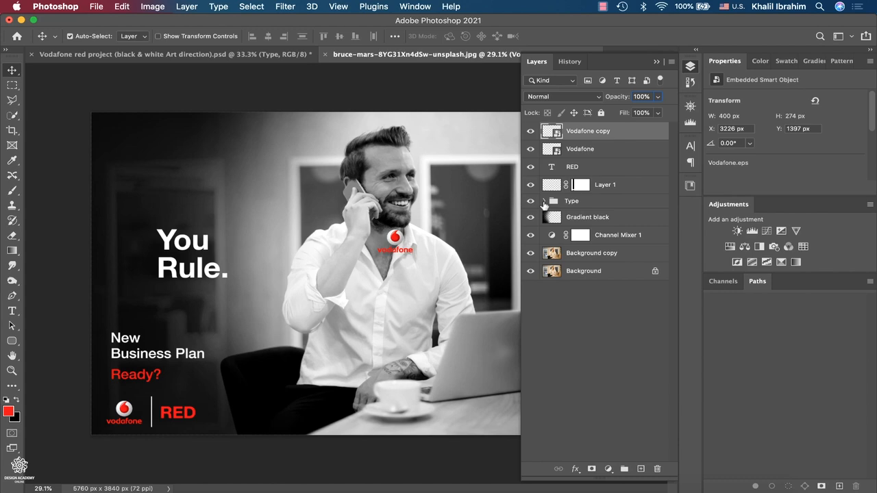
- Group the Vodafone, RED and Layer 1 layers, name the group Logo part and check it by toggling its visibility
click(603, 150)
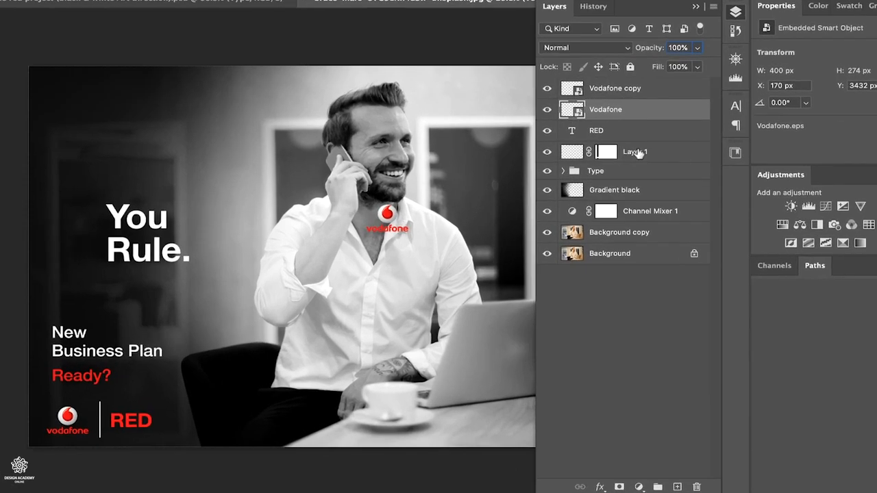
shift+click(638, 154)
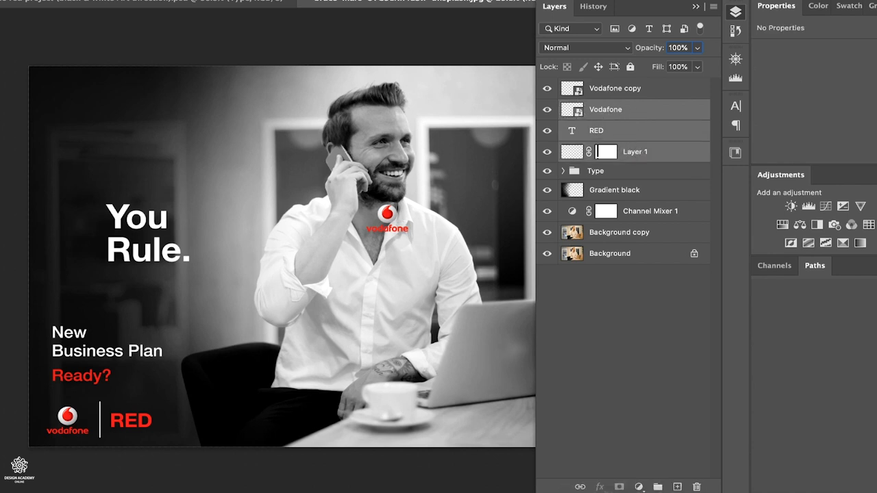
click(658, 487)
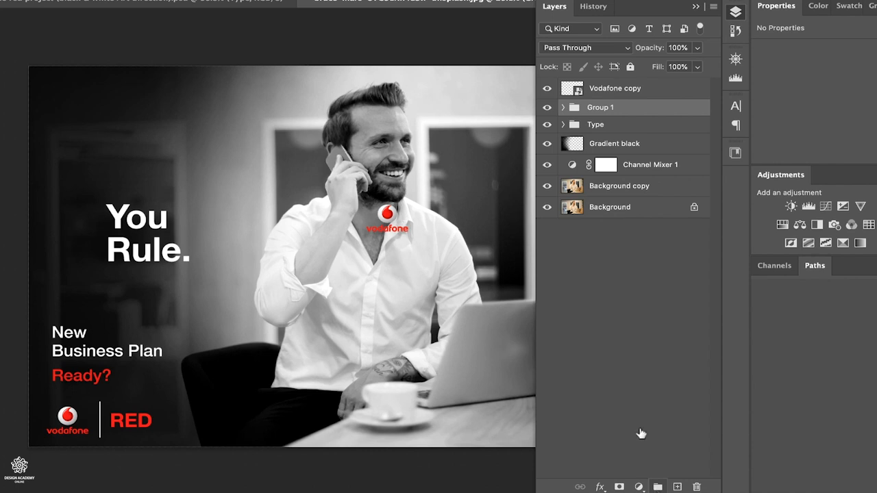
double_click(597, 107)
text(Logo part)
click(548, 110)
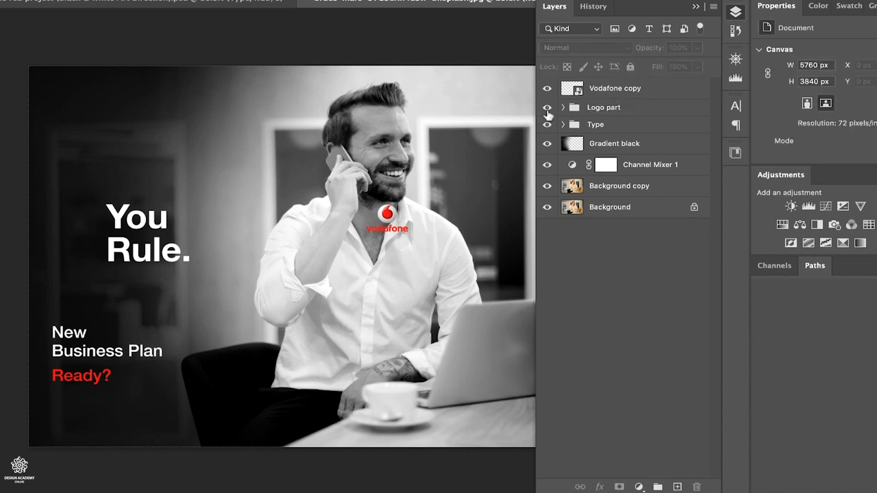
click(547, 109)
click(548, 110)
click(547, 110)
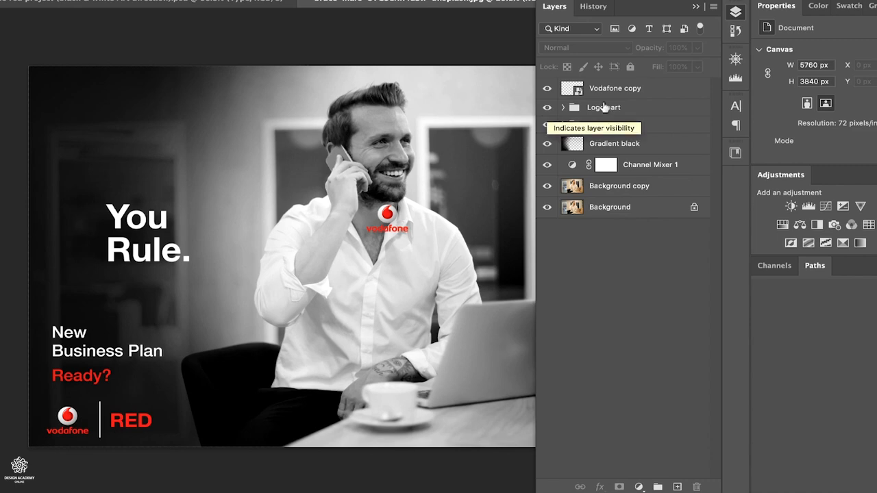
- Start scaling up the Vodafone copy around its centre with Free Transform, and dock the Layers panel back beside Channels and Paths
click(596, 91)
key(super+t)
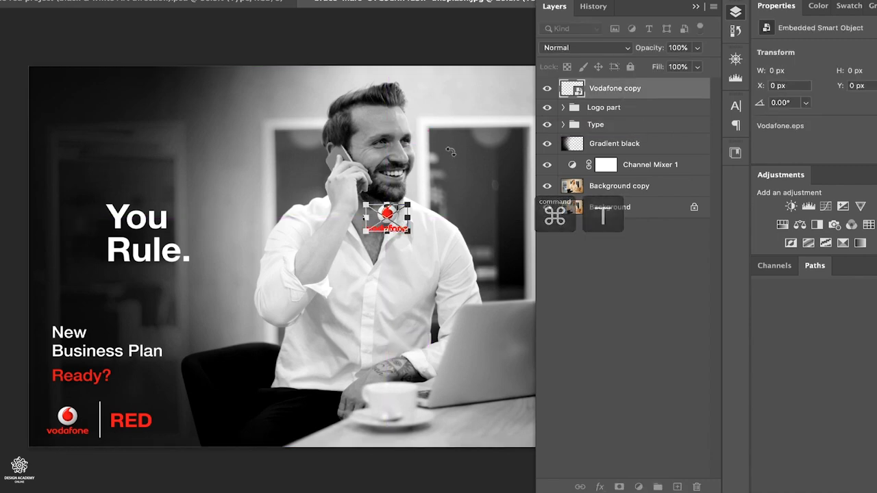
drag(408, 204, 538, 38)
drag(554, 6, 836, 271)
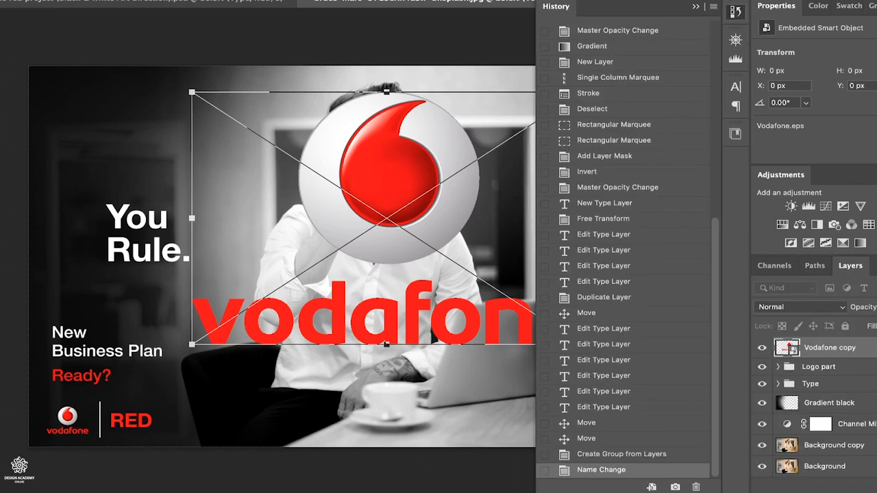
click(696, 6)
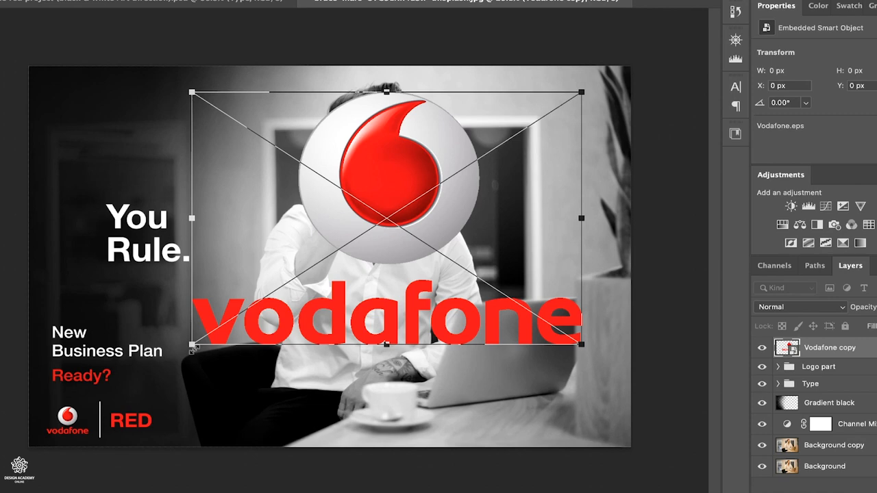
- Enlarge the Vodafone copy to about 8263 × 5644 px, position it at about X -881 px, Y 0 px over the man, and commit the transform
drag(193, 347, 88, 413)
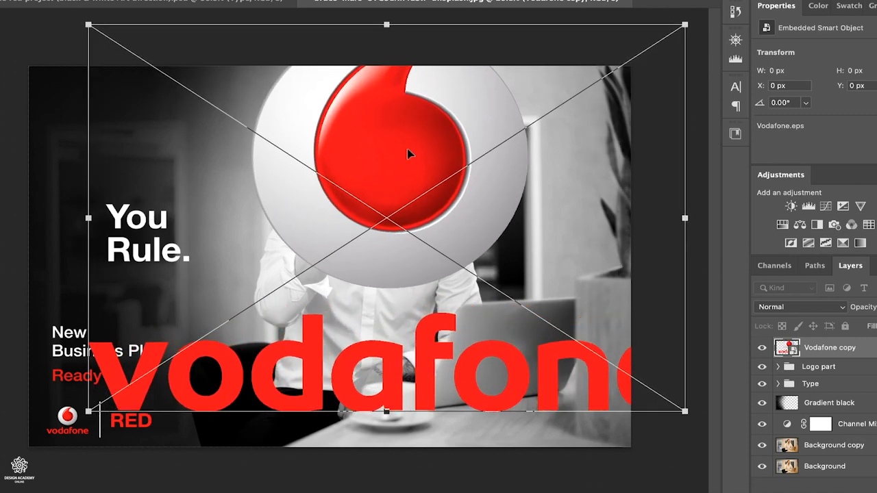
drag(407, 148, 378, 225)
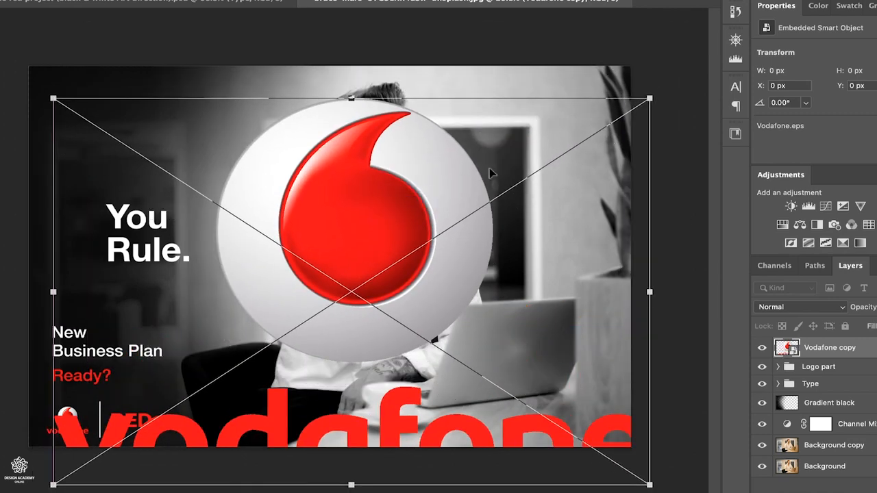
drag(650, 100, 703, 64)
drag(422, 180, 421, 228)
drag(703, 112, 766, 67)
key(super+minus)
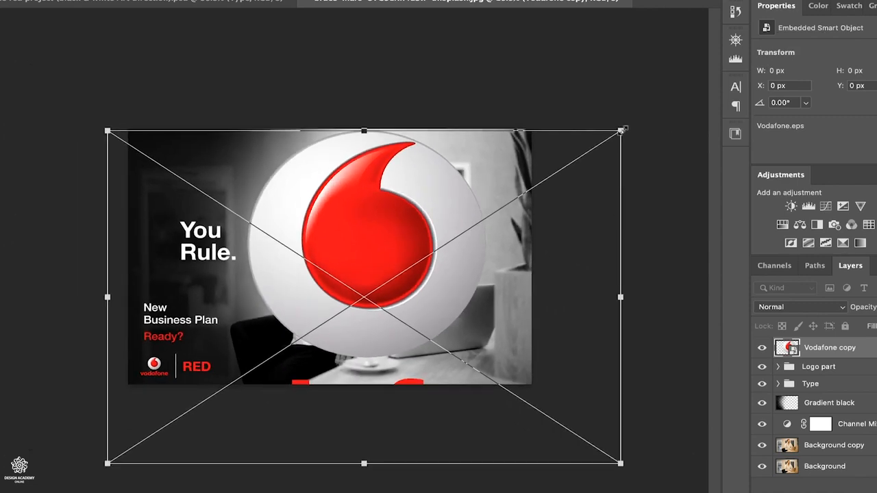
drag(621, 130, 653, 108)
drag(410, 223, 403, 253)
key(Return)
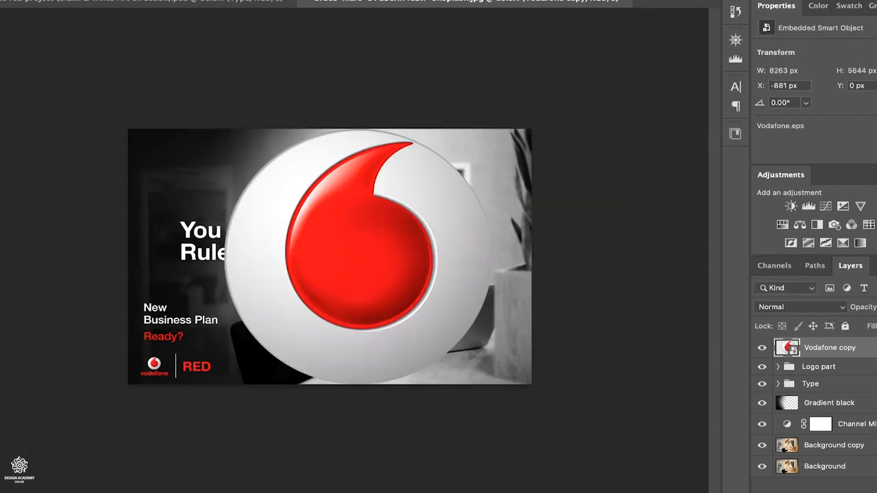
- Lower the opacity of the Vodafone copy layer so the man shows through the enlarged logo
click(876, 307)
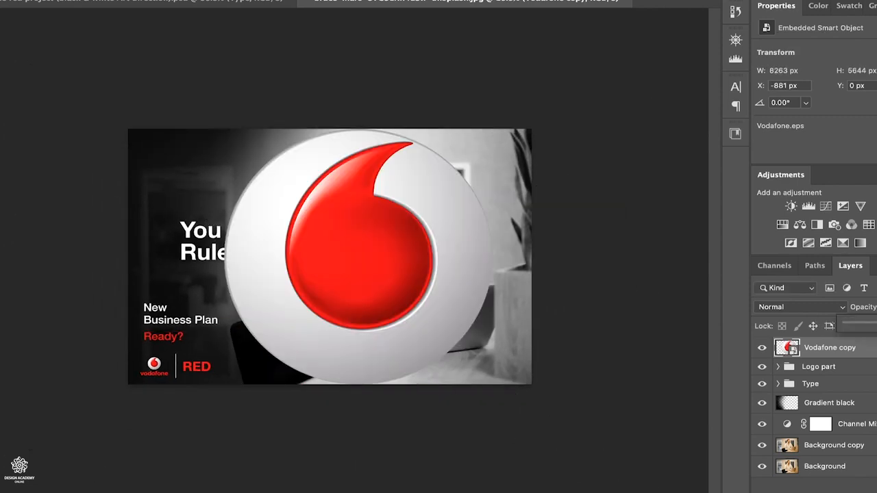
drag(876, 325, 874, 326)
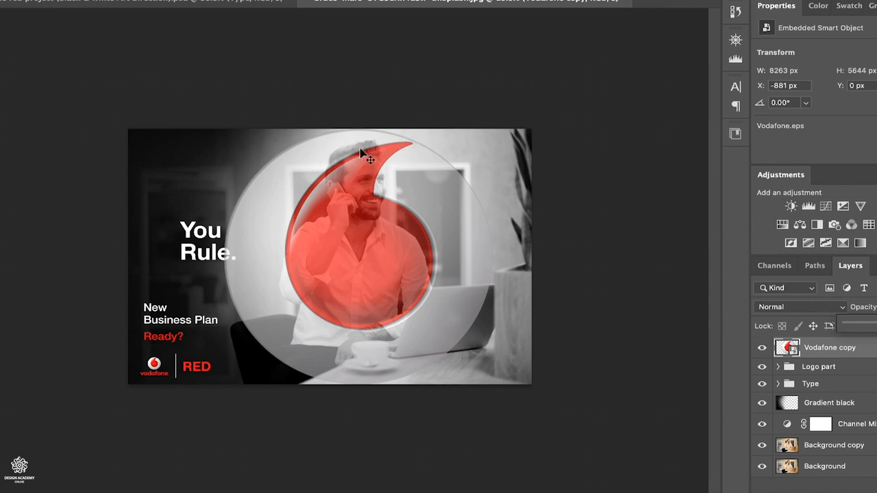
- Enlarge the Vodafone copy further to about 10223 × 6984 px at X -2115 px, Y -30 px, and commit the transform
key(super+t)
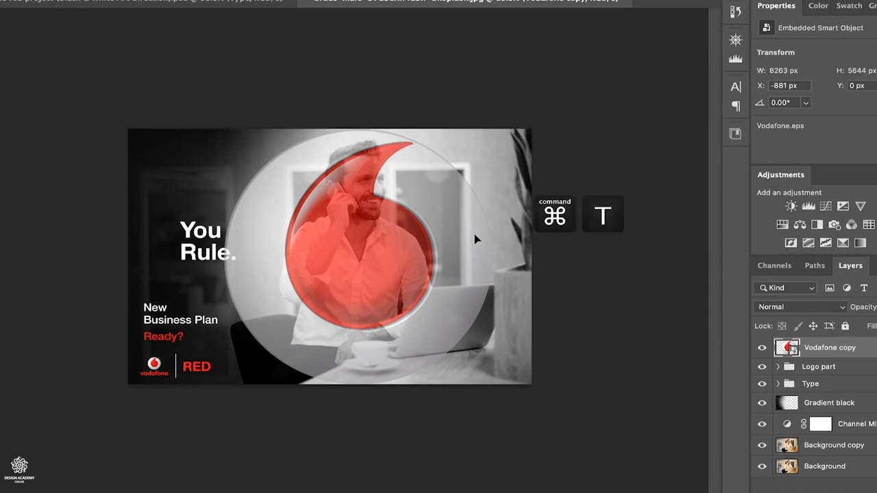
scroll(343, 249, down, 2)
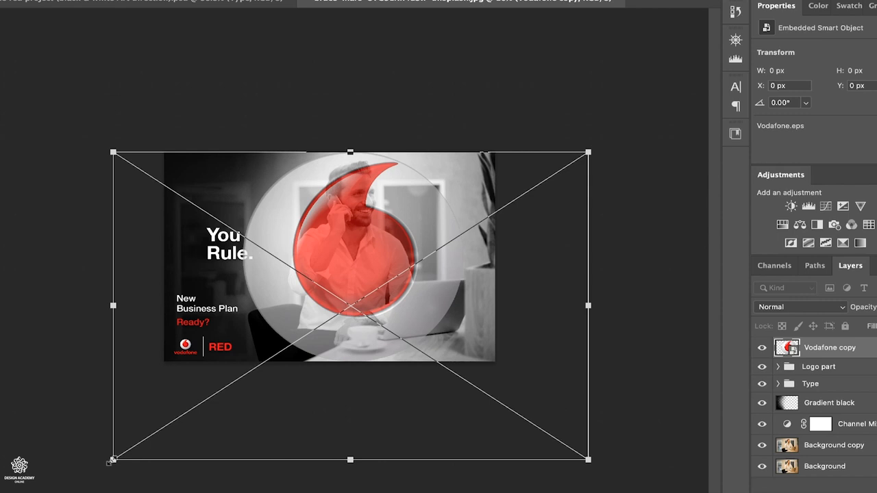
drag(113, 460, 71, 487)
drag(586, 486, 613, 492)
scroll(383, 456, down, 3)
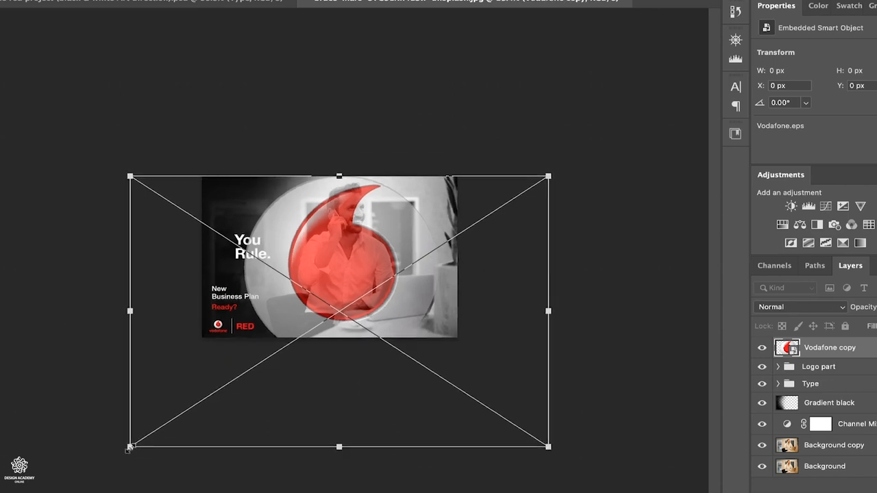
drag(131, 449, 105, 465)
drag(305, 294, 317, 294)
drag(115, 465, 108, 472)
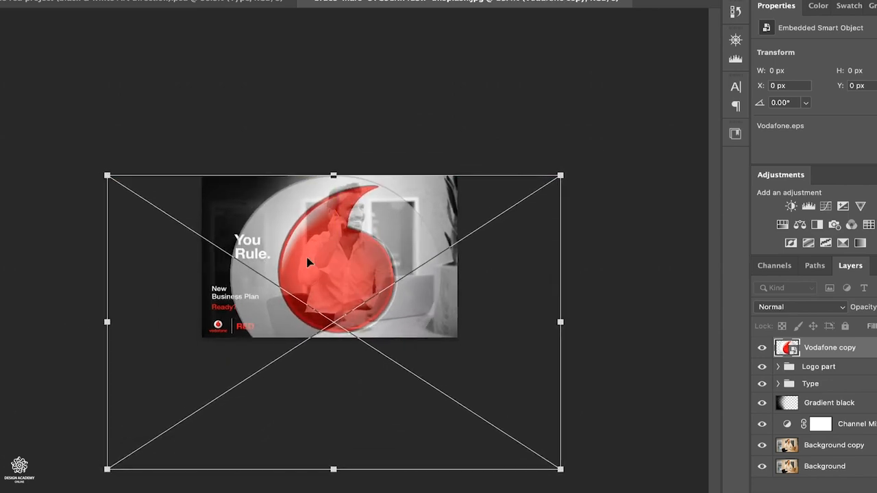
key(Return)
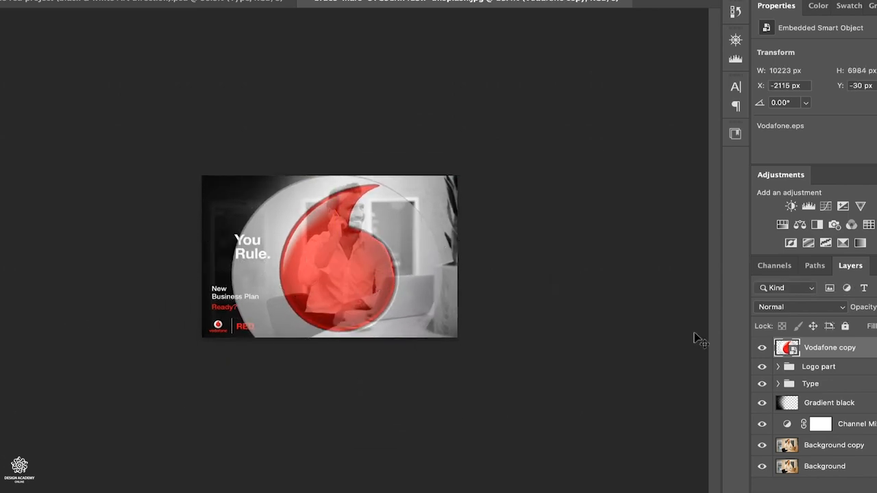
- Add a new empty layer above Vodafone copy and choose the Curvature Pen tool for tracing the enlarged symbol
click(876, 485)
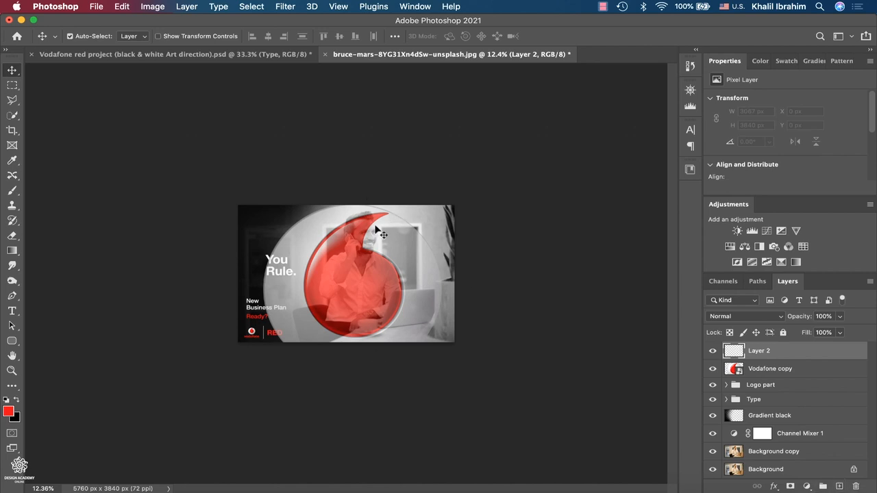
click(3, 295)
right_click(13, 296)
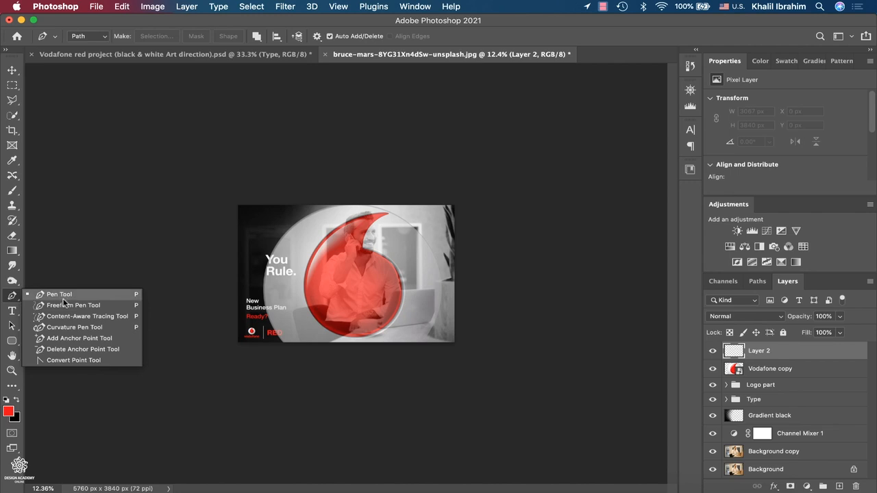
click(75, 329)
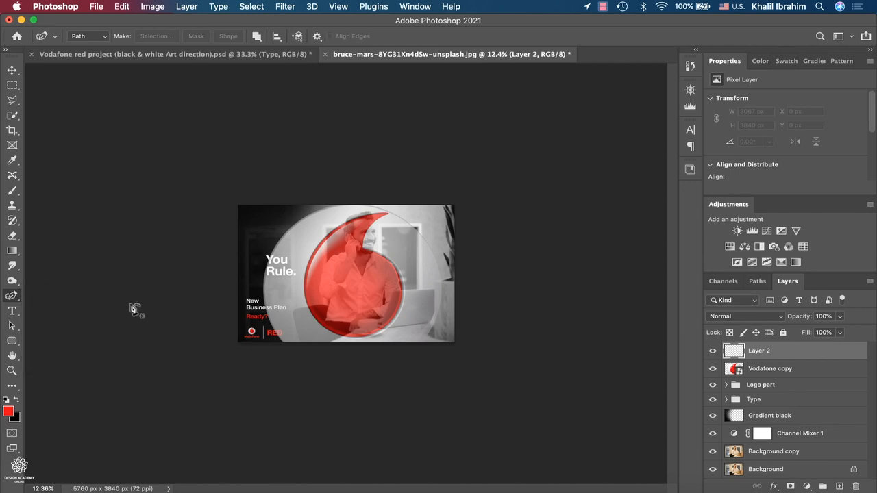
scroll(394, 243, up, 5)
scroll(391, 241, up, 2)
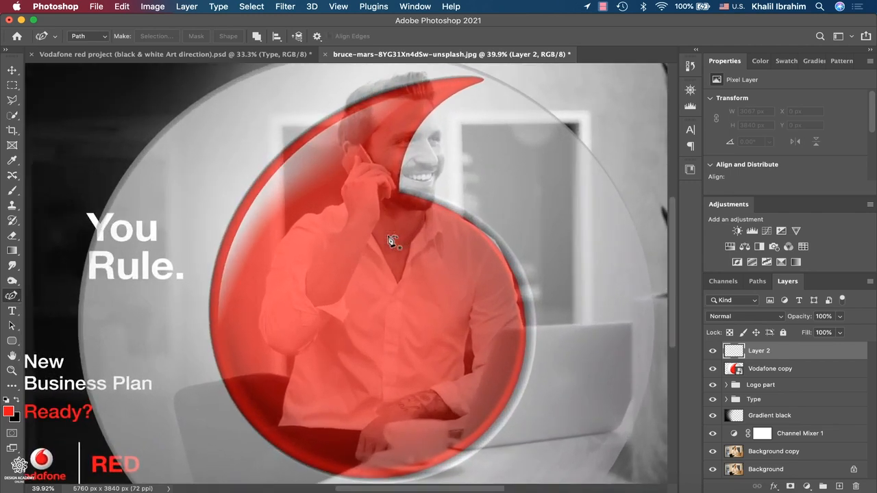
- Start a path at the tip of the red symbol and place anchor points down its inner curve beside the man's eye
click(485, 80)
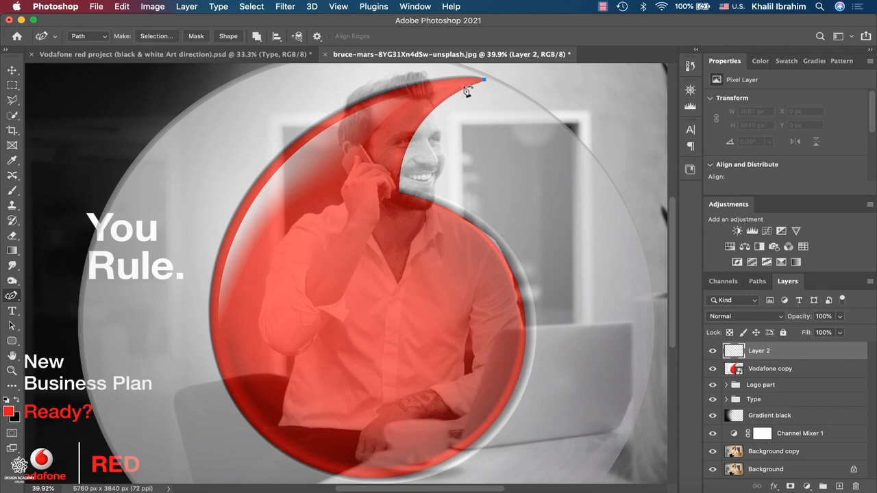
click(470, 87)
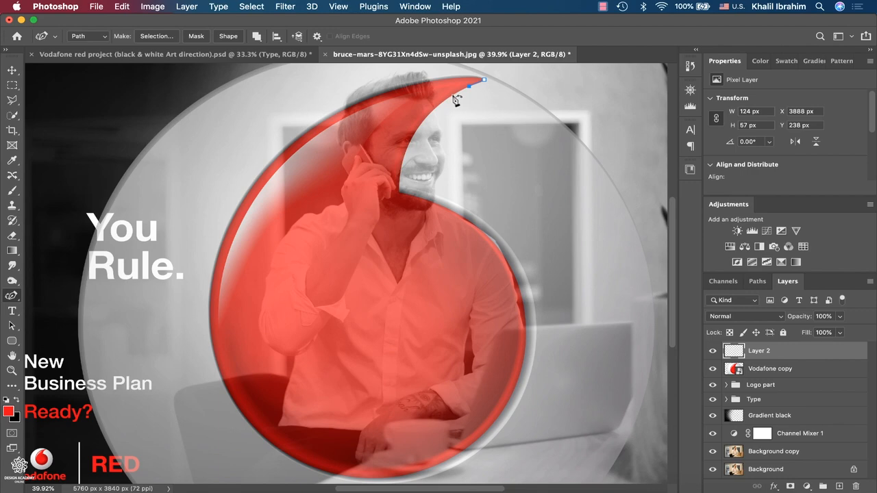
click(453, 96)
click(440, 105)
click(426, 115)
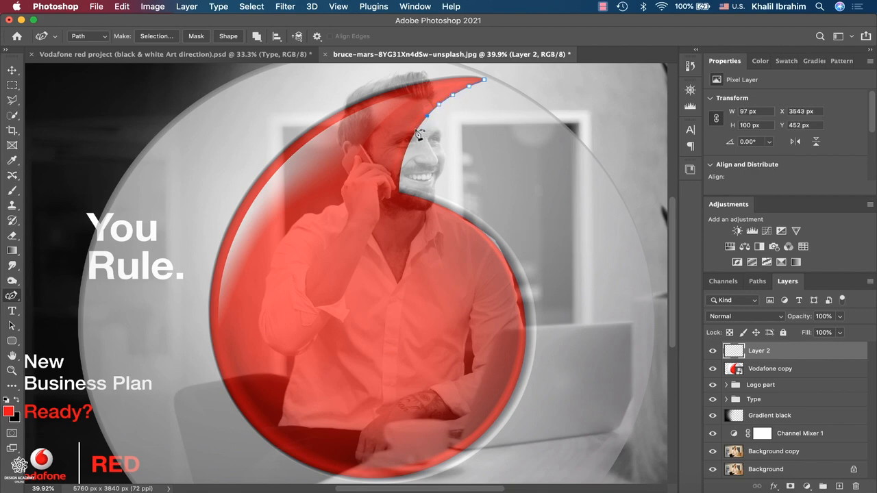
click(418, 129)
click(409, 143)
click(404, 156)
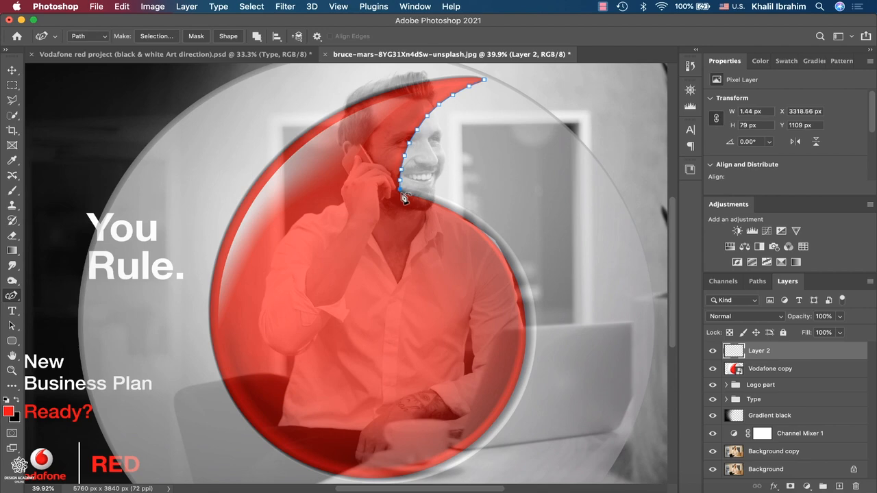
- Undo the last three anchor points and place them again closer to the symbol's inner edge, down to the corner at the chin
scroll(404, 197, up, 5)
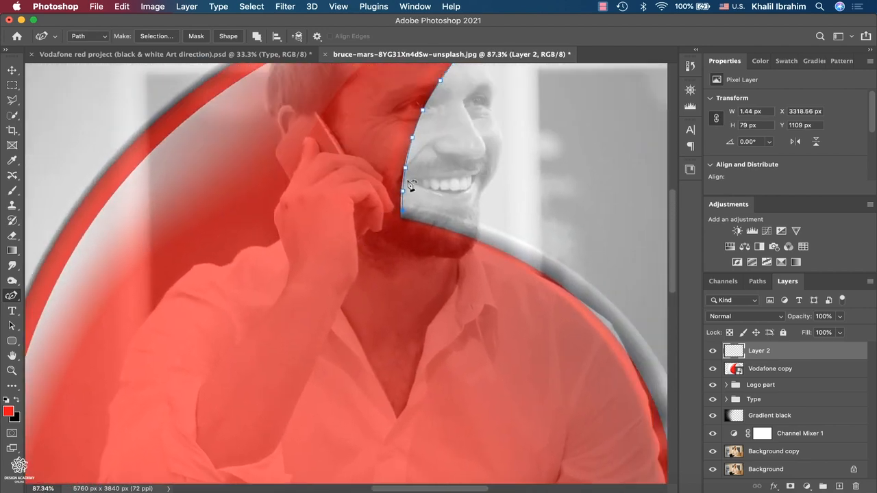
scroll(407, 184, up, 2)
key(super+z)
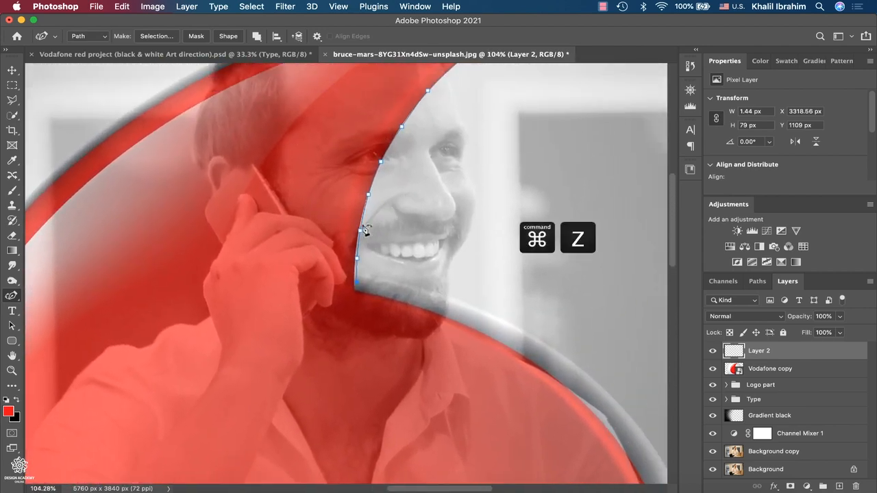
key(super+z)
key(super+z)
key(super+z)
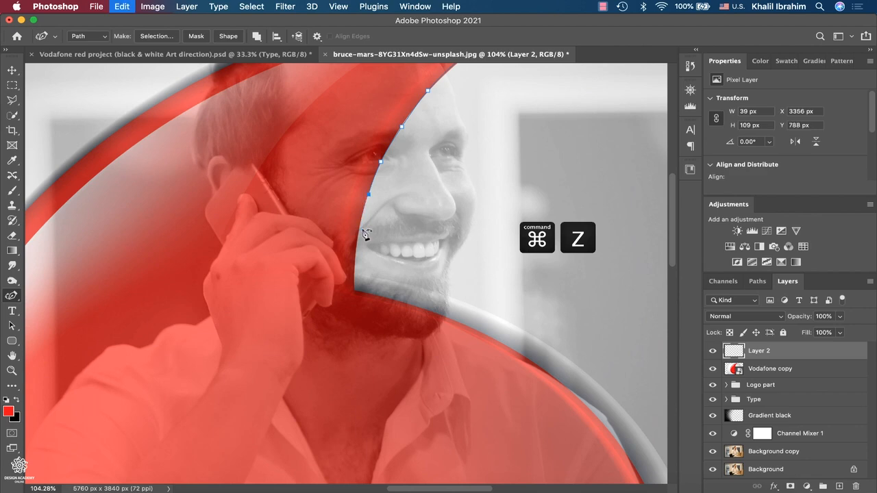
click(359, 229)
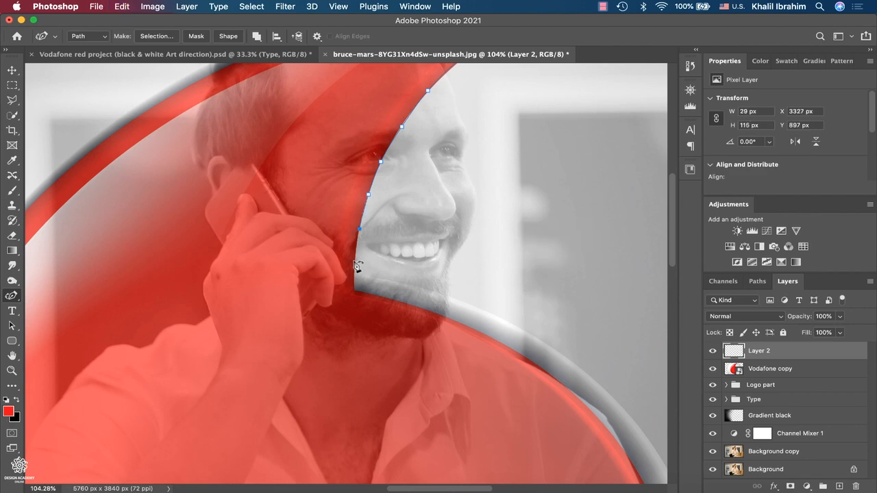
click(353, 261)
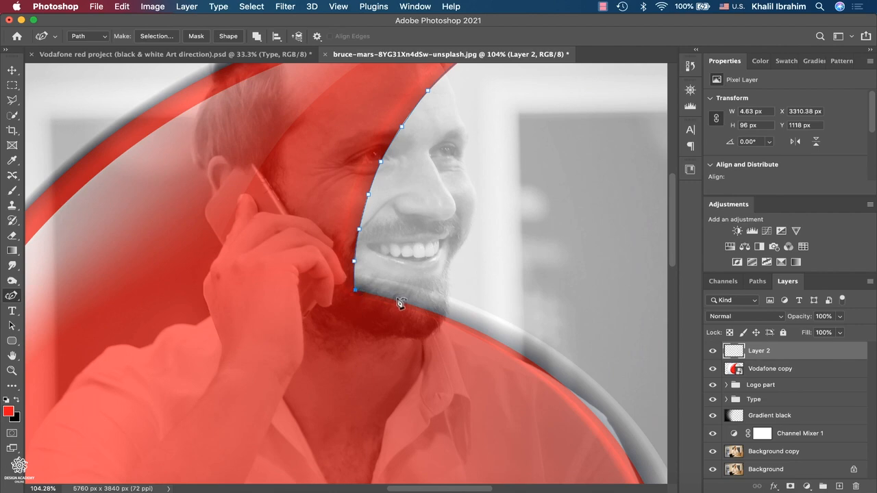
drag(401, 301, 407, 302)
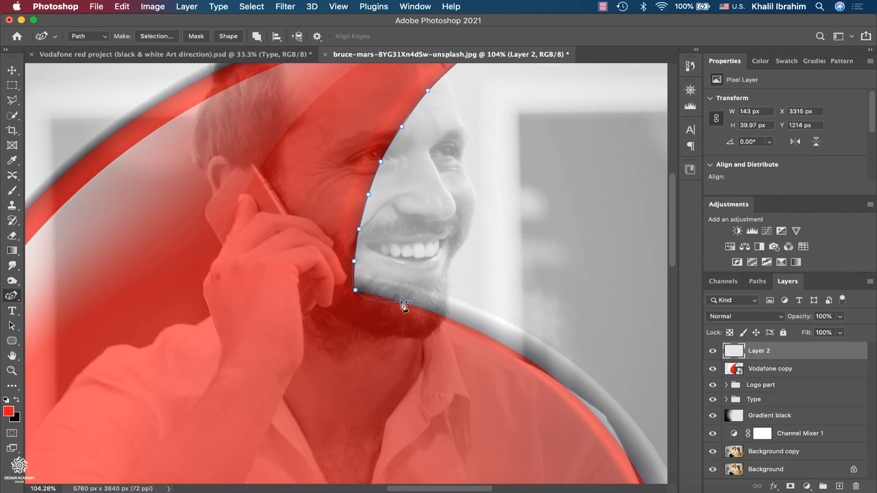
click(447, 317)
key(super+z)
key(super+z)
key(super+z)
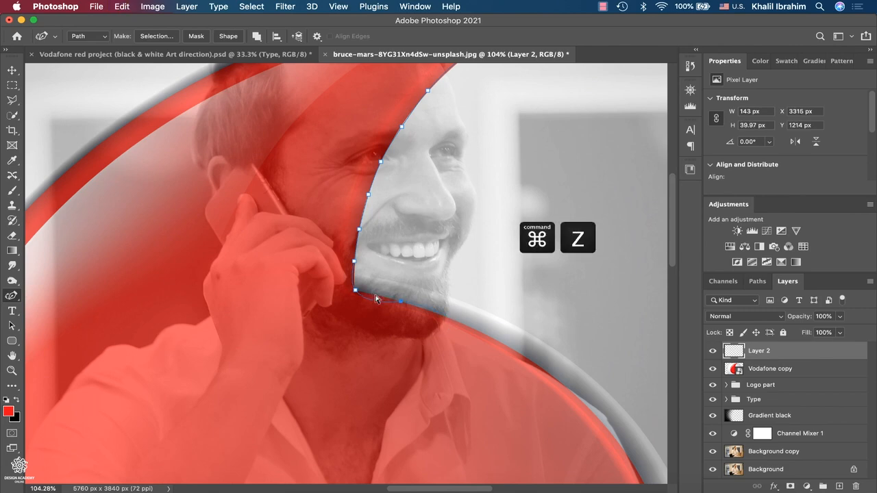
- Continue the path past the chin corner with the Pen tool, adding one smooth point on the edge and removing its outgoing handle
click(17, 299)
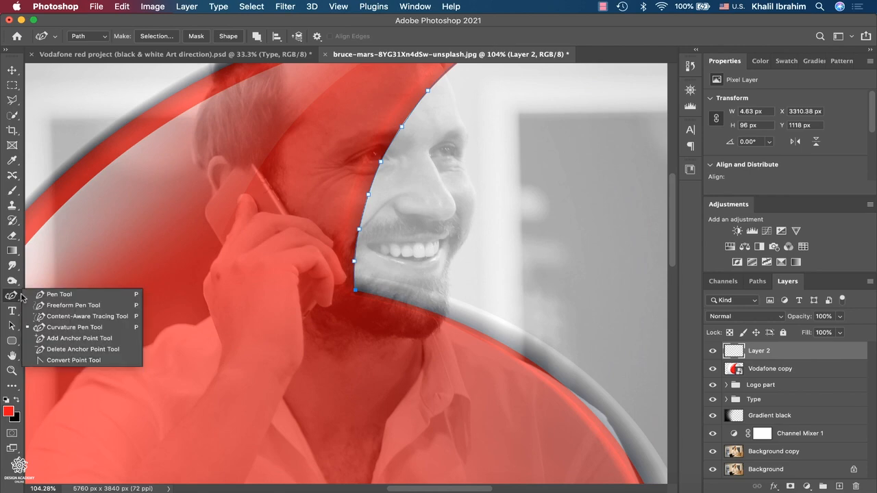
click(59, 295)
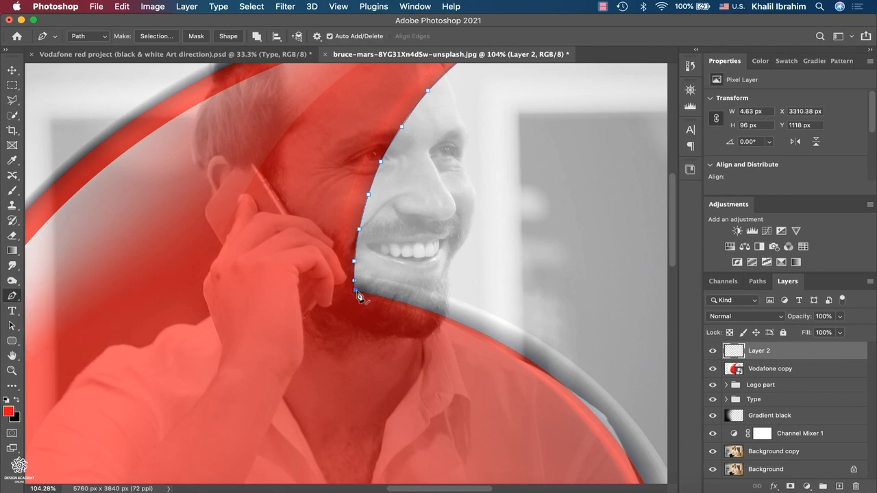
click(356, 291)
drag(401, 304, 403, 302)
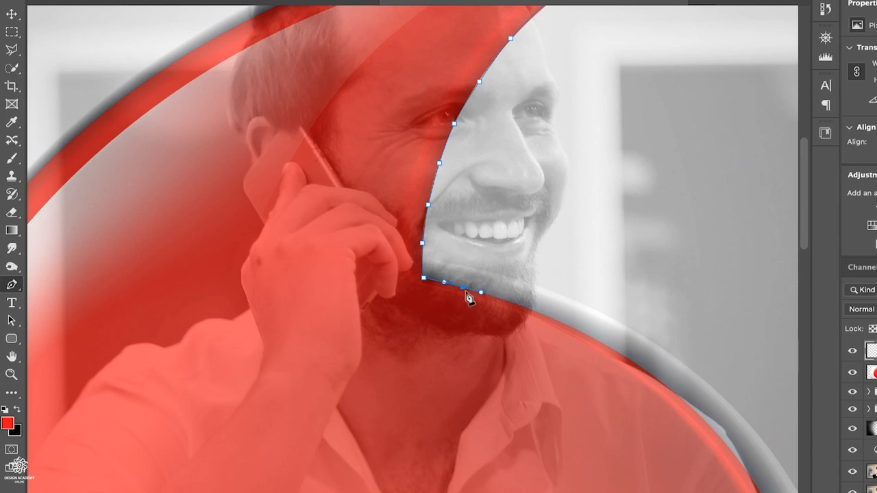
click(464, 289)
- Switch back to the Curvature Pen tool and trace the symbol's edge from the chin over the shirt collar and shoulder
right_click(8, 285)
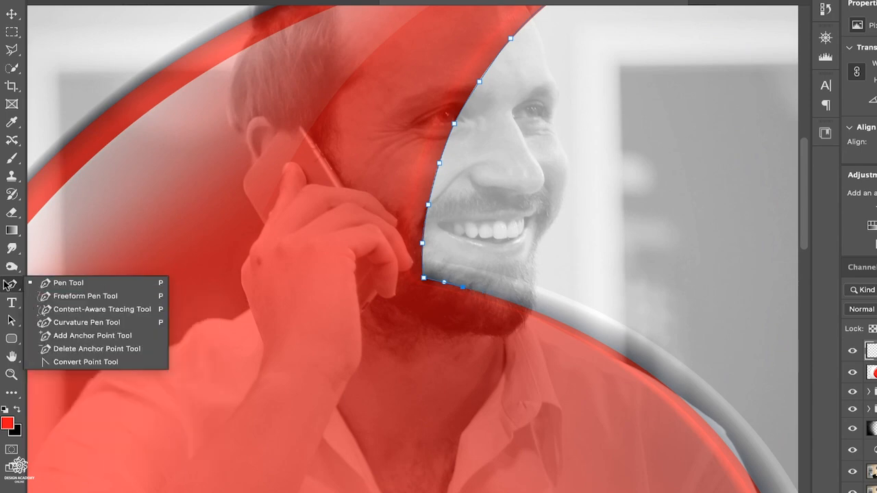
click(100, 323)
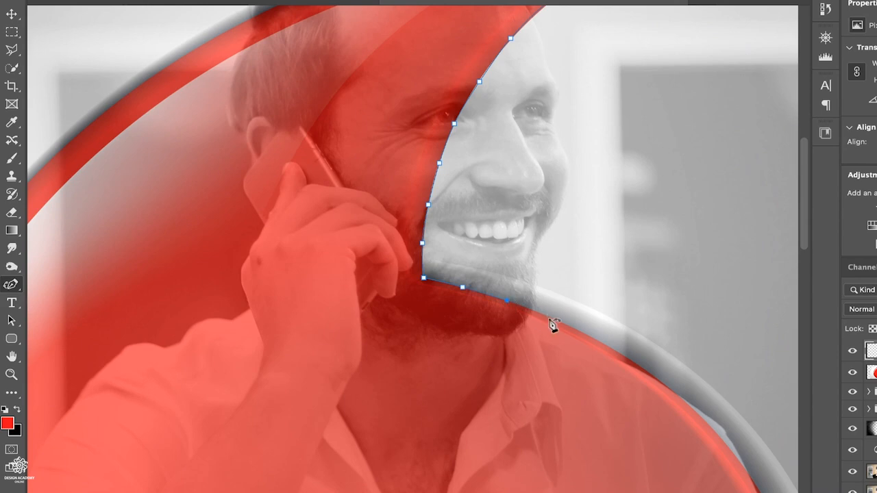
scroll(552, 322, down, 4)
scroll(552, 322, right, 4)
key(super+z)
click(420, 185)
click(461, 204)
click(499, 226)
click(562, 273)
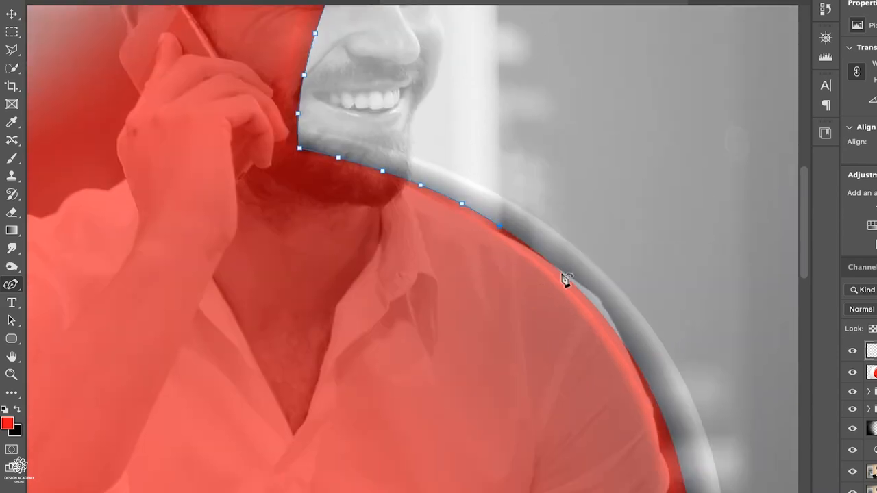
- Extend the path down the right outer edge of the red symbol beside the man's sleeve, undoing a misplaced anchor point
click(608, 320)
click(630, 355)
scroll(631, 355, down, 3)
scroll(631, 355, right, 1)
click(580, 170)
click(599, 205)
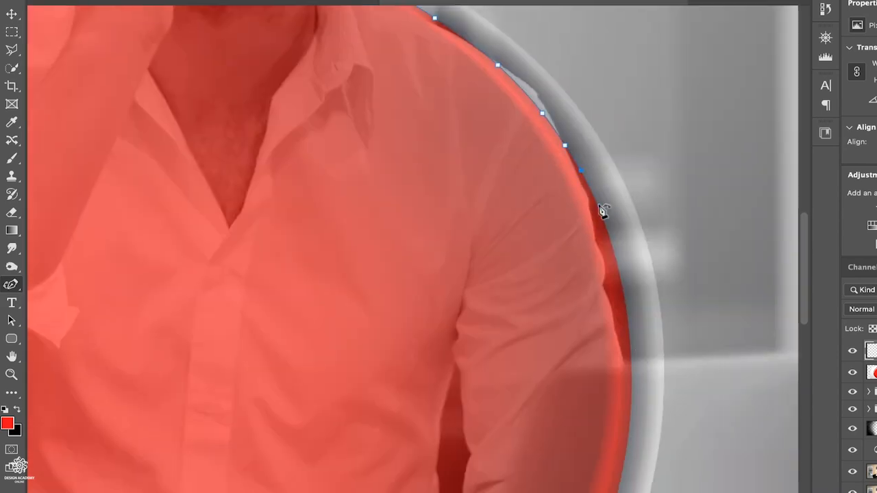
click(611, 244)
scroll(632, 357, down, 5)
key(super+z)
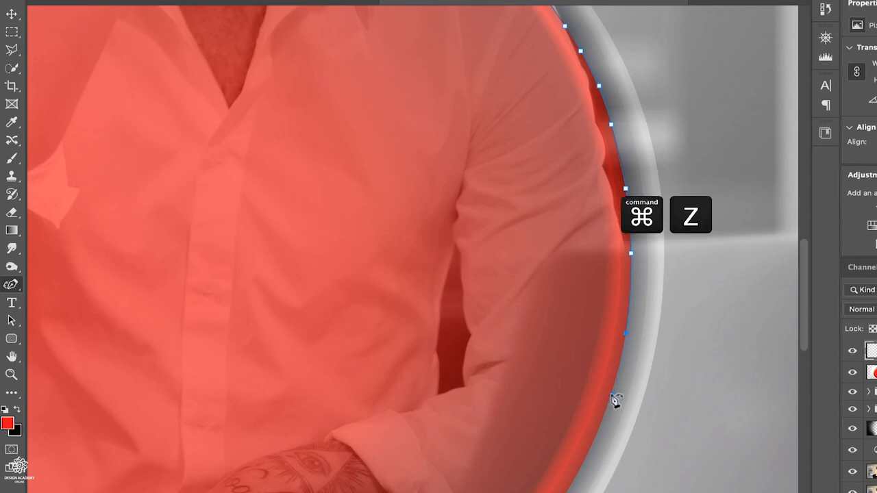
- Add anchor points around the lower-right curve of the red symbol, down to beside the tattooed forearm
scroll(616, 401, down, 4)
click(620, 283)
click(585, 345)
click(552, 392)
click(511, 431)
scroll(510, 431, down, 3)
scroll(511, 431, left, 3)
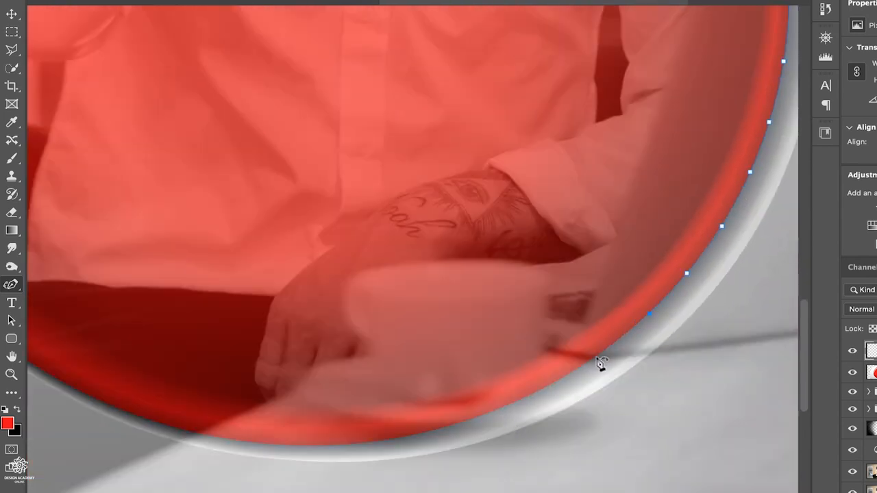
- Trace the bottom curve of the red symbol below the man's hands, re-placing one misplaced anchor point
click(598, 355)
click(545, 387)
click(495, 410)
click(446, 427)
click(394, 439)
click(330, 445)
click(249, 444)
key(super+z)
click(240, 442)
click(172, 426)
- Trace the lower-left curve of the red symbol up to the top edge of the chair back
scroll(182, 434, left, 4)
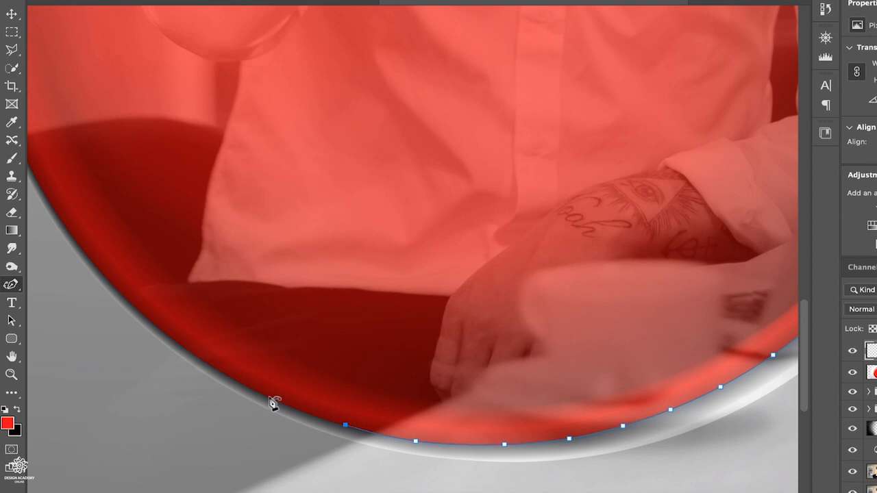
click(270, 399)
click(185, 348)
scroll(164, 332, left, 3)
scroll(165, 332, up, 2)
click(206, 317)
scroll(207, 316, up, 3)
scroll(207, 316, left, 2)
click(215, 297)
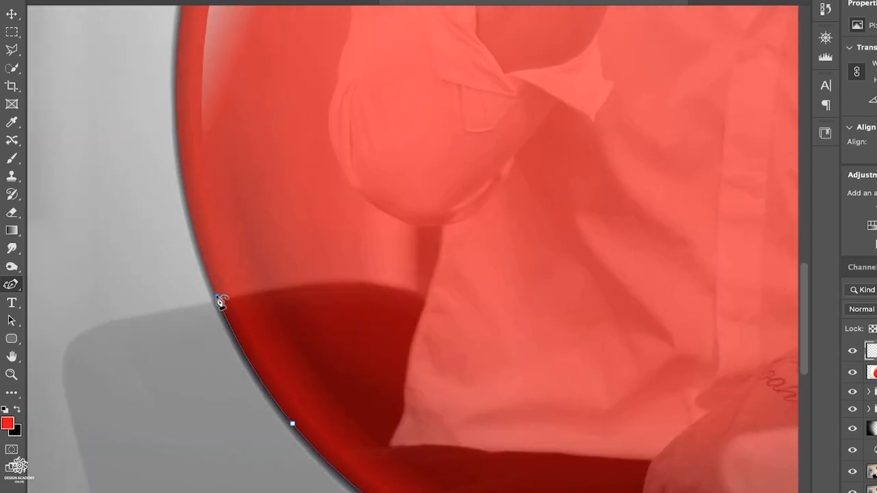
- Extend the path up the left outer edge of the red symbol, past the slogan text
scroll(198, 223, up, 4)
click(214, 282)
click(236, 168)
scroll(237, 170, up, 4)
click(276, 237)
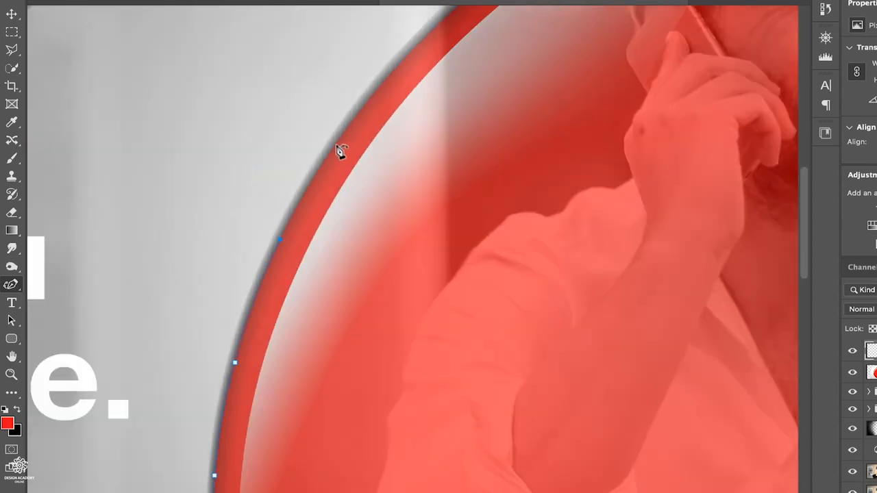
click(333, 144)
- Step back through the last anchor points on the symbol's left edge and restore them with Redo
scroll(334, 144, up, 3)
scroll(334, 144, right, 1)
key(super+z)
scroll(403, 225, down, 6)
scroll(403, 225, left, 3)
key(super+z)
key(super+z)
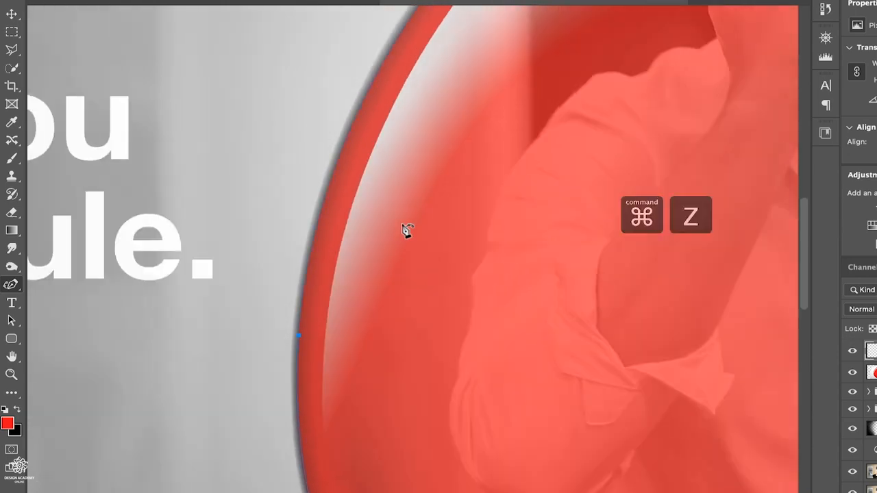
scroll(407, 231, up, 3)
scroll(406, 231, right, 1)
scroll(404, 230, up, 1)
key(shift+super+z)
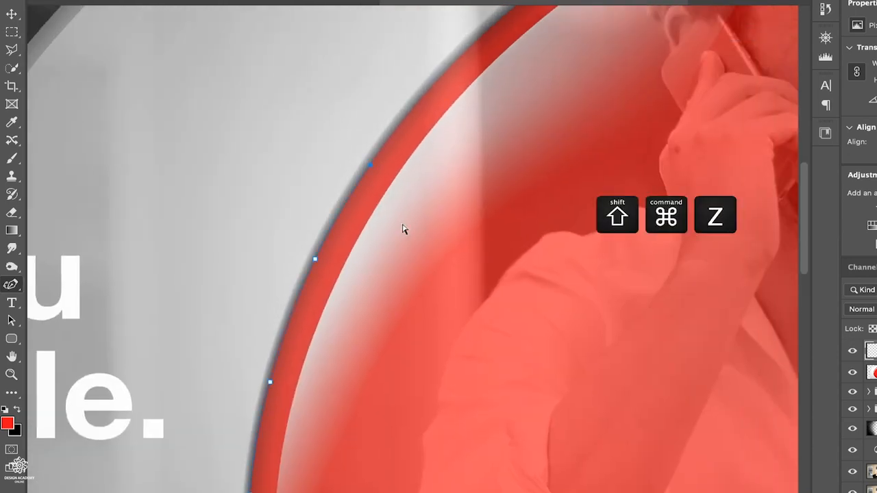
- Extend the path along the upper outer edge of the red symbol, across the man's hair
scroll(404, 229, up, 3)
scroll(403, 230, right, 1)
key(super+z)
scroll(386, 254, up, 3)
scroll(480, 265, up, 2)
scroll(480, 265, right, 1)
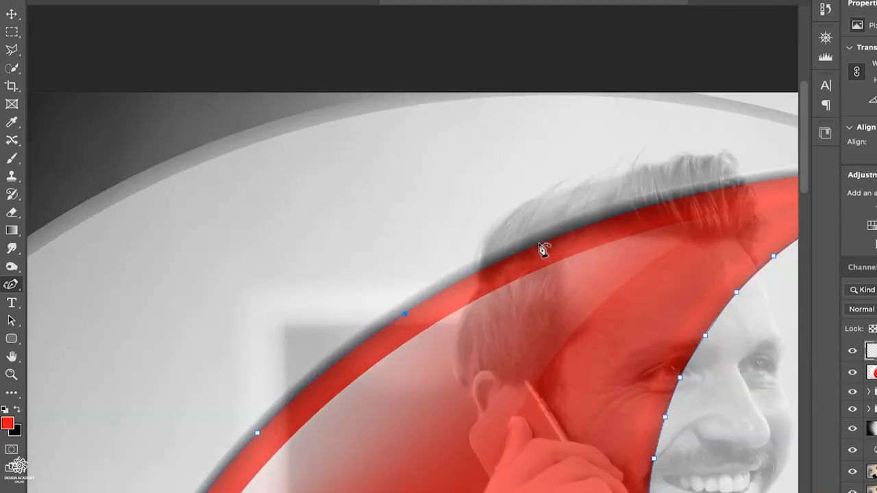
key(super+z)
click(622, 215)
click(732, 186)
- Trace the top edge to the symbol's pointed tip and close the path on its starting anchor point
scroll(685, 206, right, 4)
scroll(685, 206, up, 1)
click(590, 211)
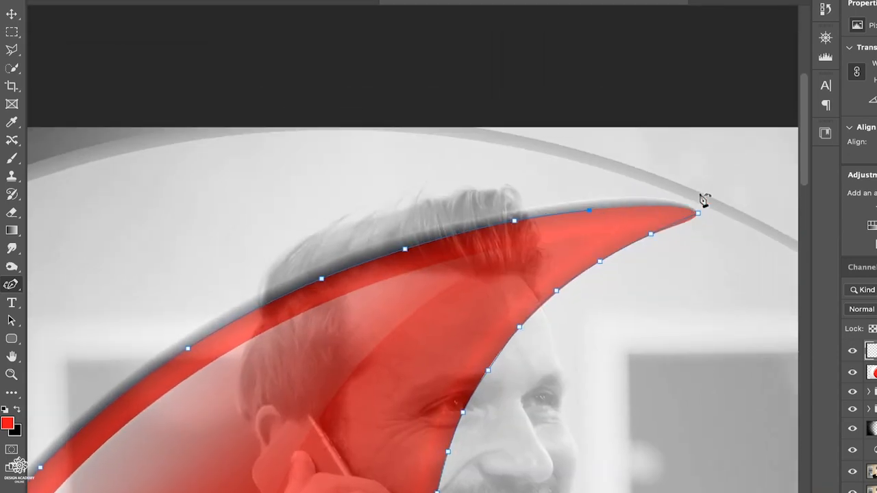
click(656, 205)
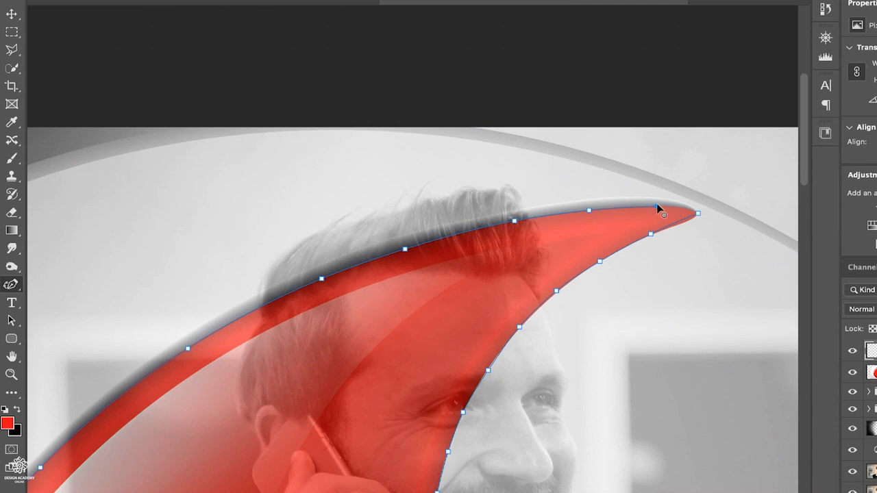
click(699, 214)
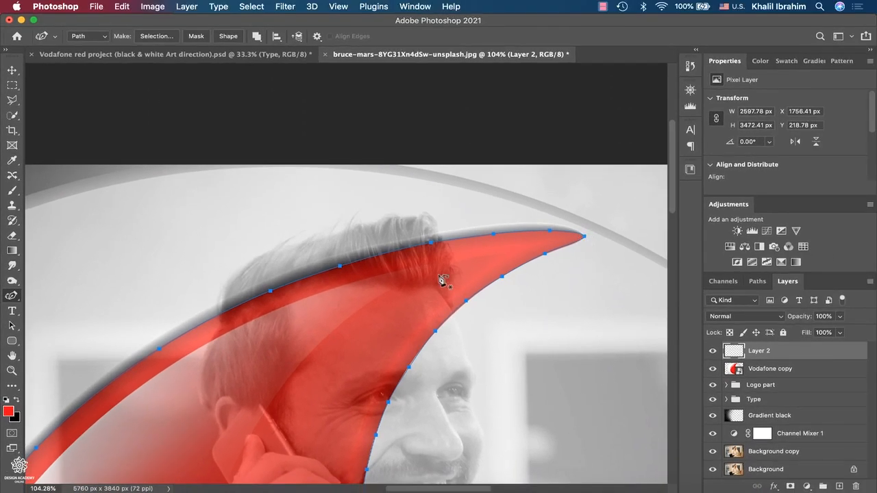
- View the finished Work Path entry and hide the Vodafone copy layer
click(758, 283)
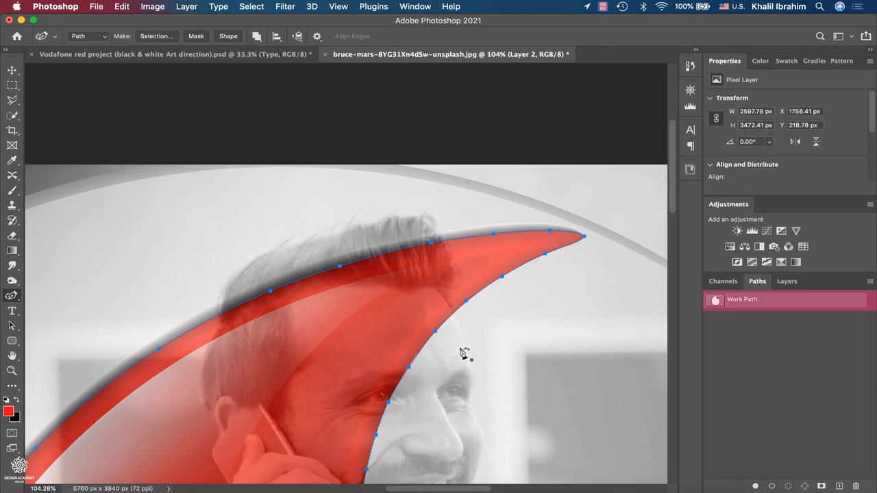
scroll(464, 353, down, 3)
scroll(464, 353, down, 3)
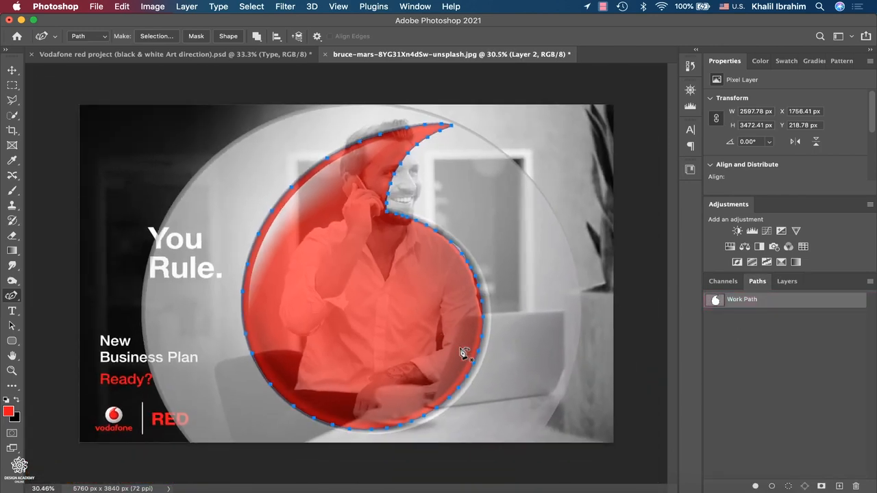
click(787, 282)
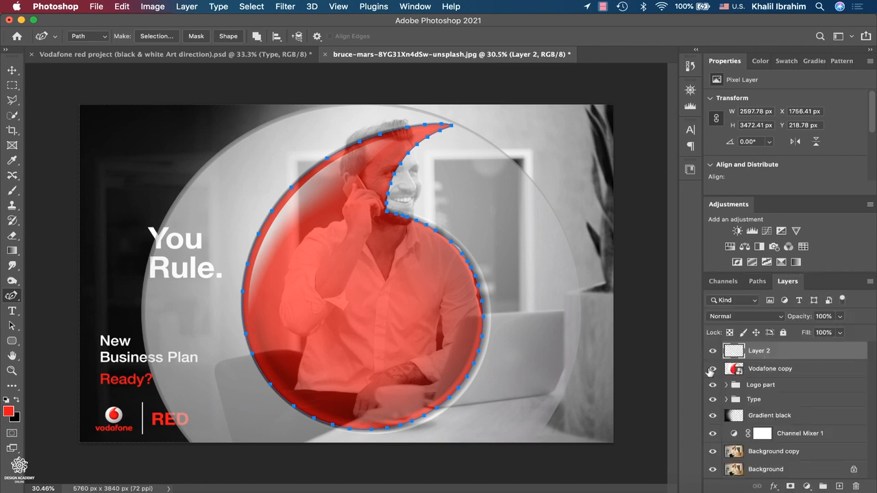
click(713, 370)
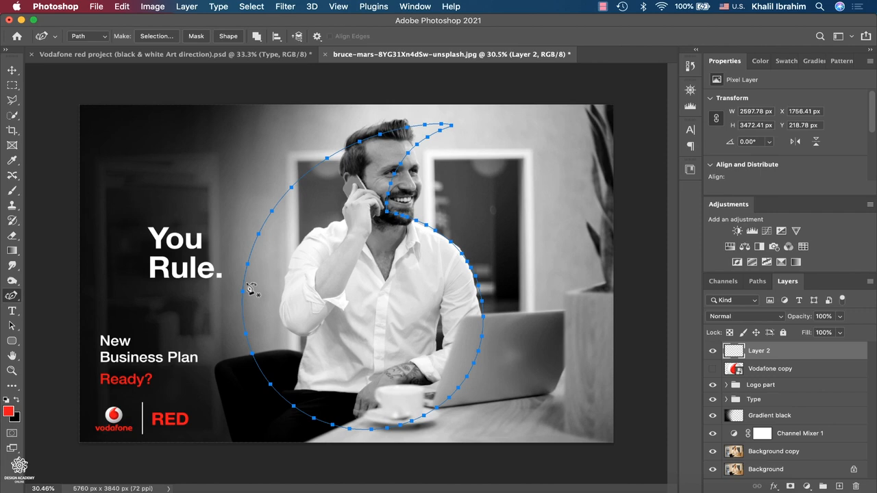
- Check the finished Vodafone red project for reference and delete the path's left-edge anchor points beside the "You Rule." text
click(224, 55)
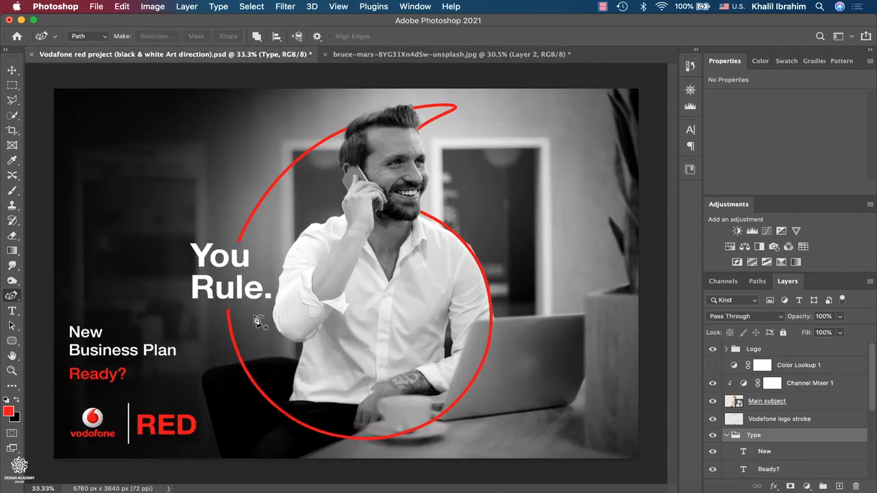
key(ctrl+Tab)
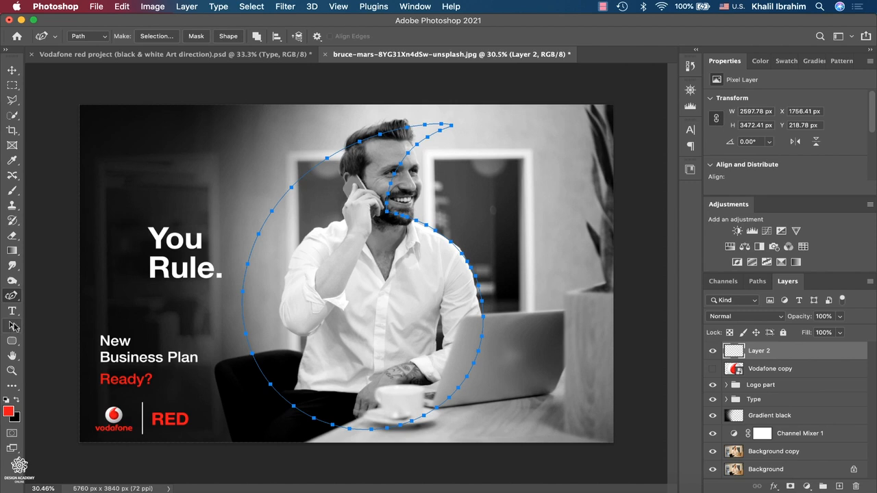
click(14, 327)
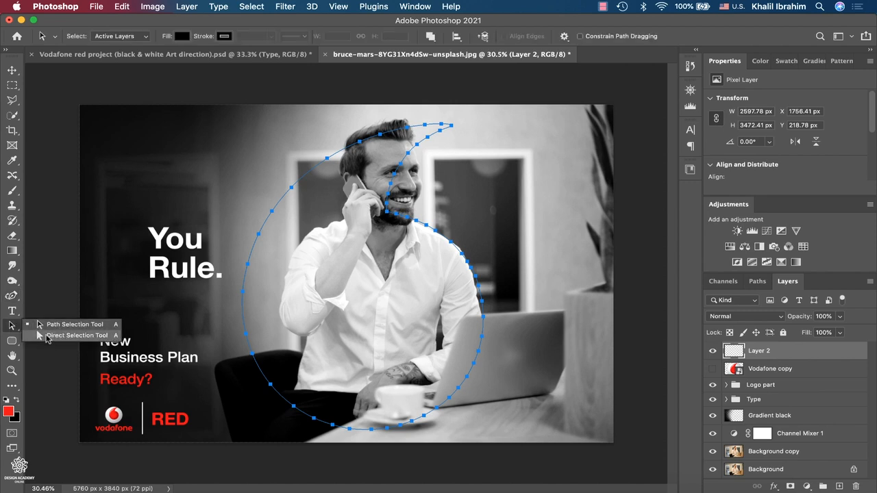
click(69, 335)
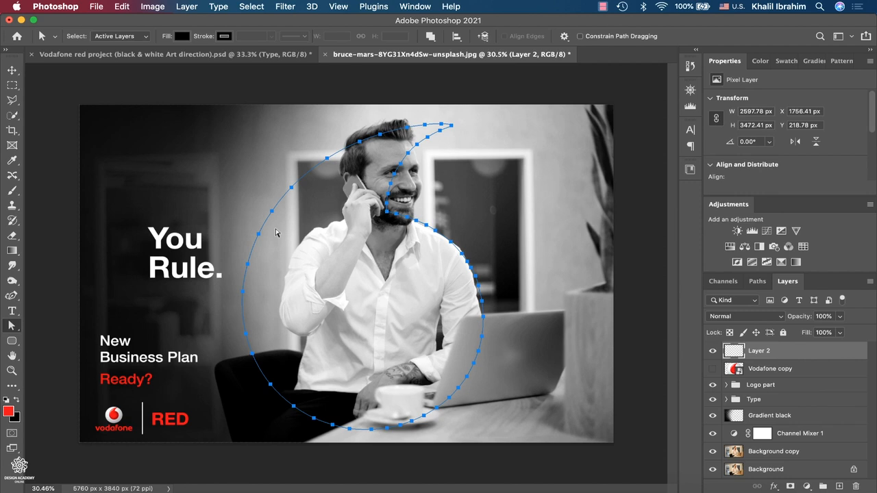
drag(276, 233, 218, 299)
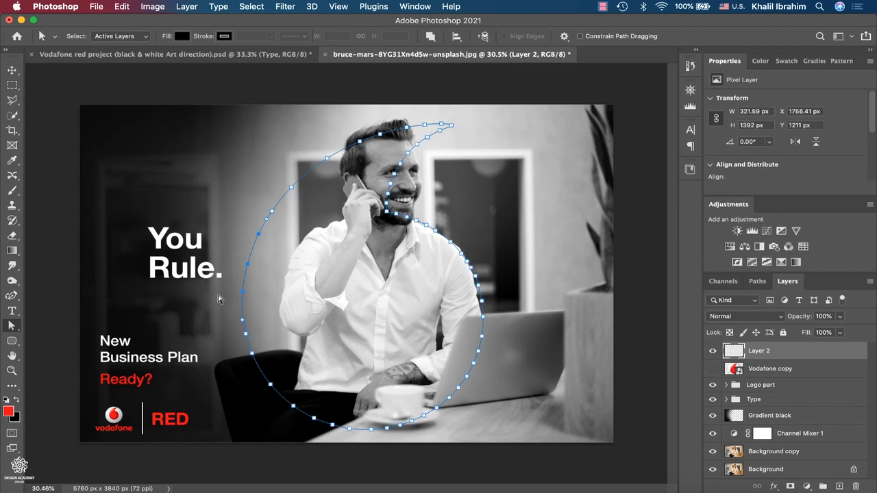
key(BackSpace)
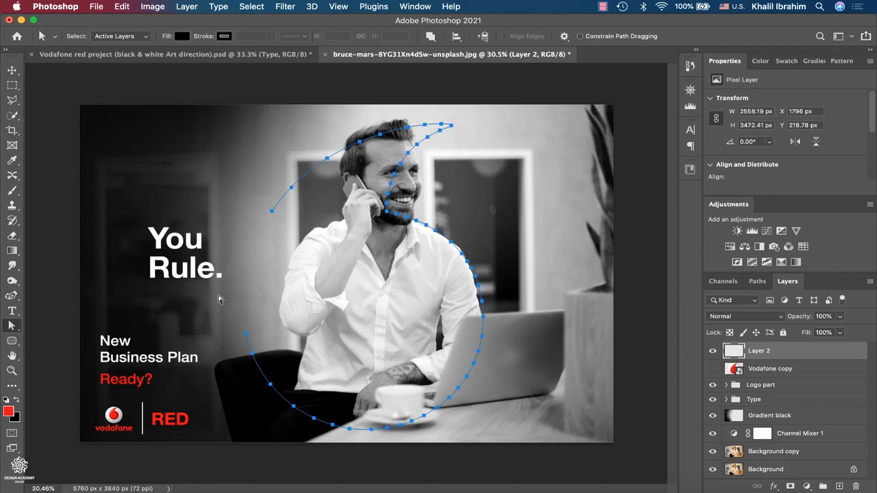
- Show the Vodafone copy layer and extend the path's open lower end up the symbol's left edge with the Curvature Pen
click(13, 297)
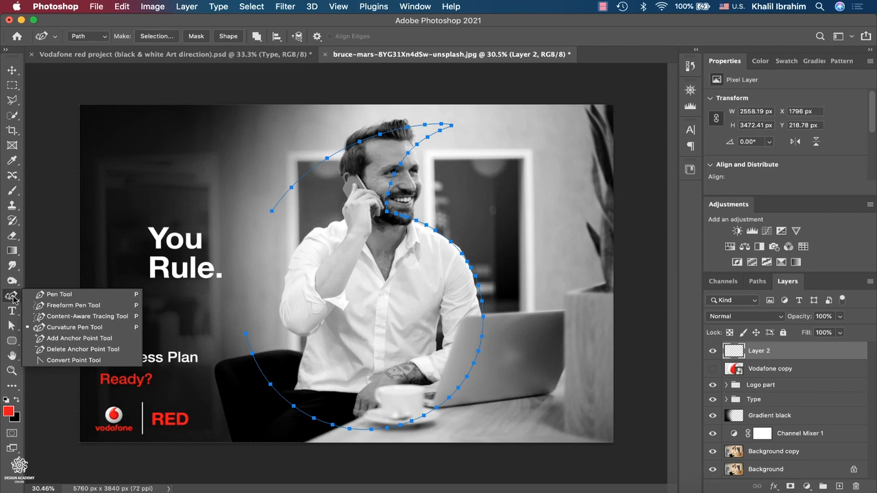
click(61, 332)
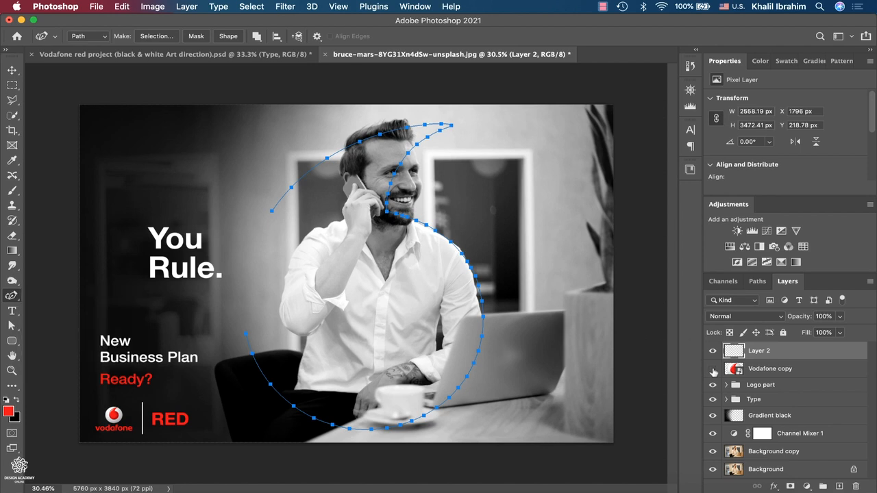
click(713, 369)
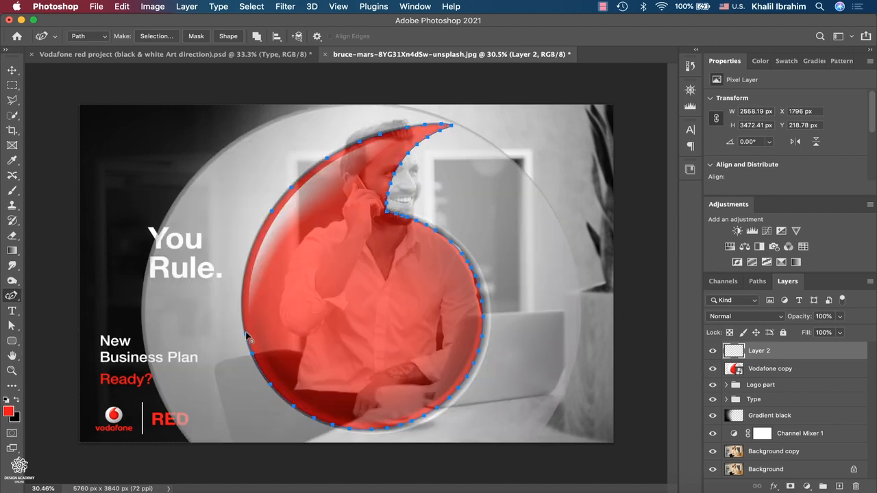
scroll(244, 317, up, 3)
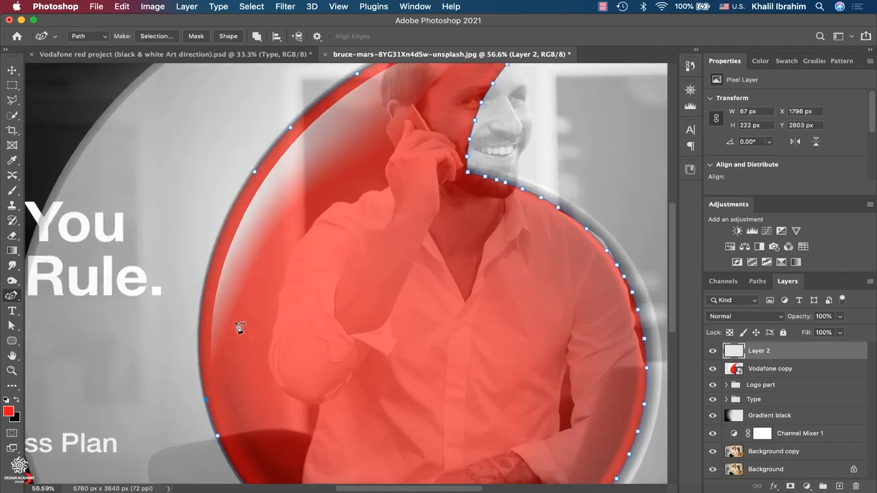
scroll(204, 305, down, 3)
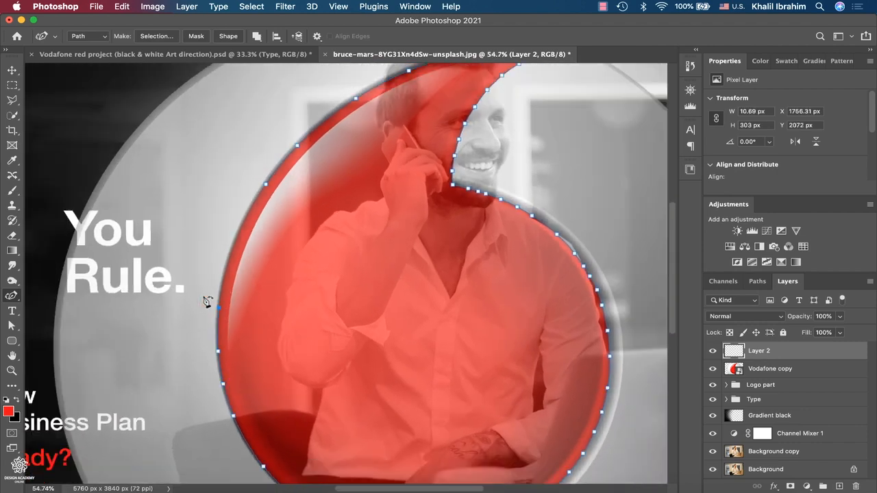
- Hide the Vodafone copy layer and switch to the Path Selection tool for the whole path
click(712, 369)
click(11, 326)
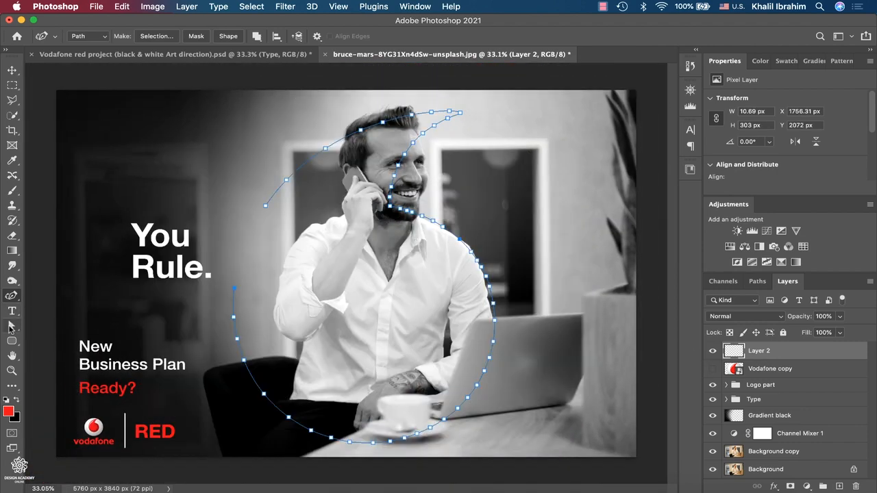
click(58, 326)
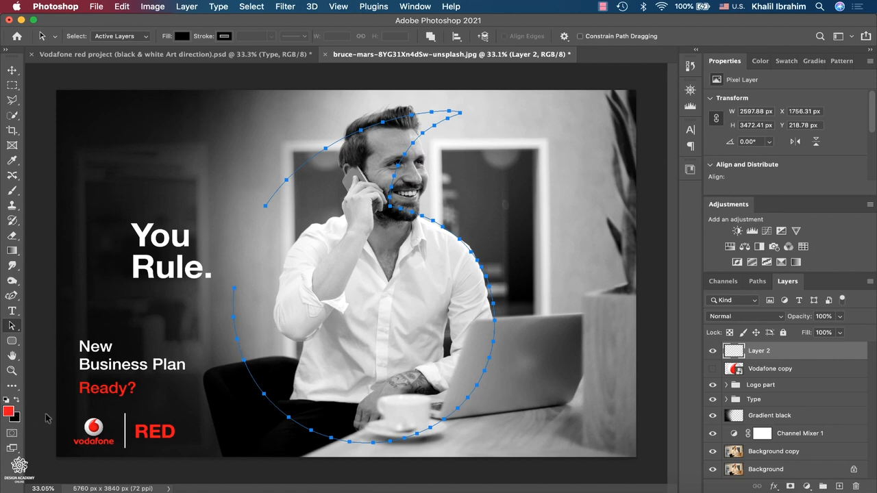
- Check the small Vodafone logo's red as the foreground color using the Eyedropper tool
scroll(55, 414, up, 3)
scroll(127, 376, up, 3)
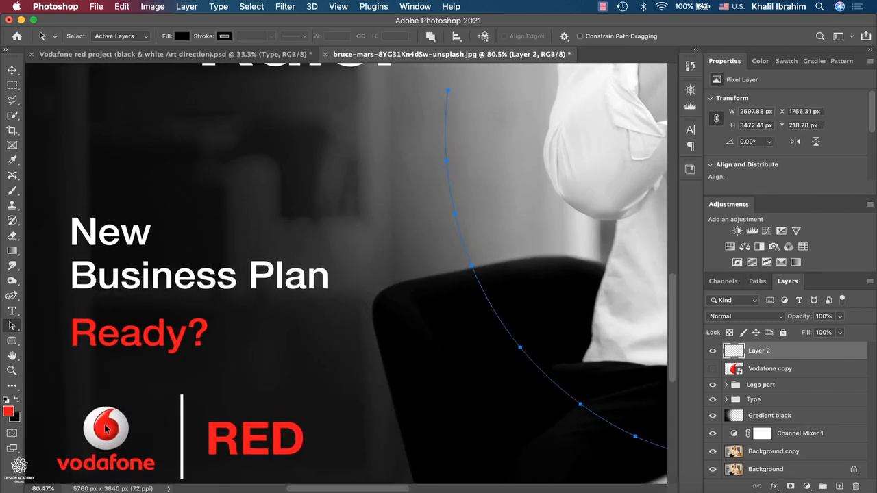
click(11, 161)
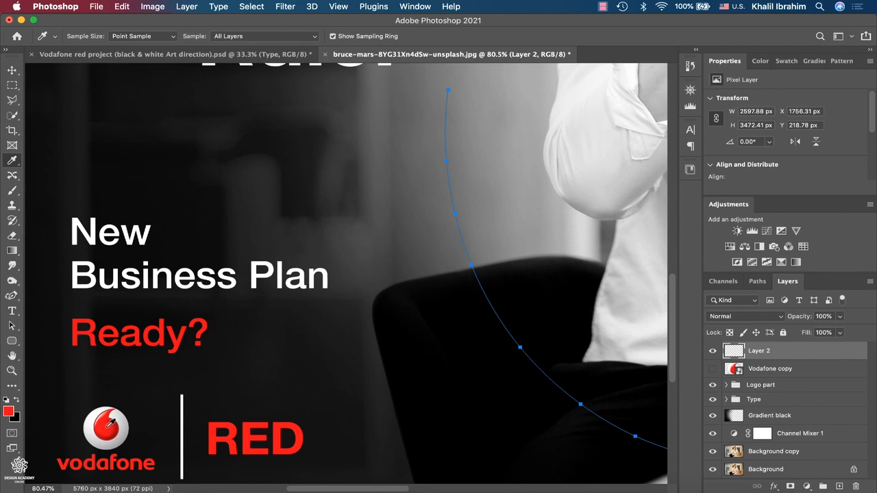
scroll(404, 243, down, 6)
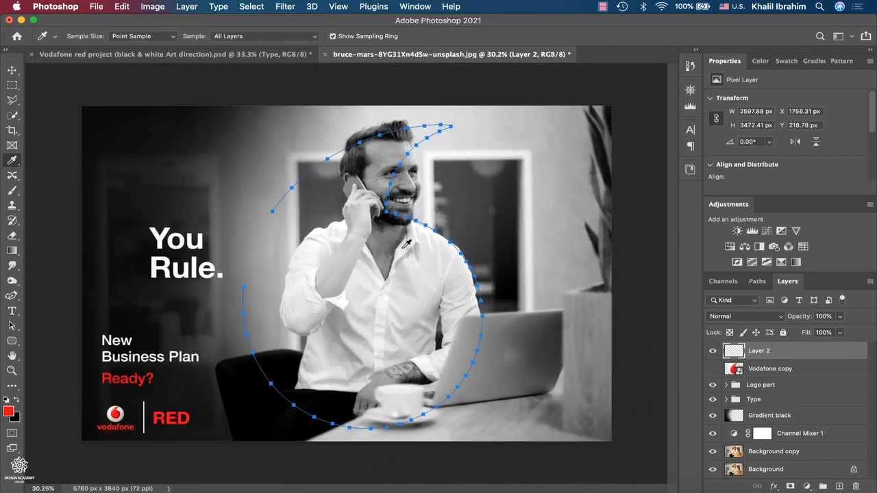
- Try to stroke the path with the Brush and Simulate Pressure, and undo the stroke
click(12, 297)
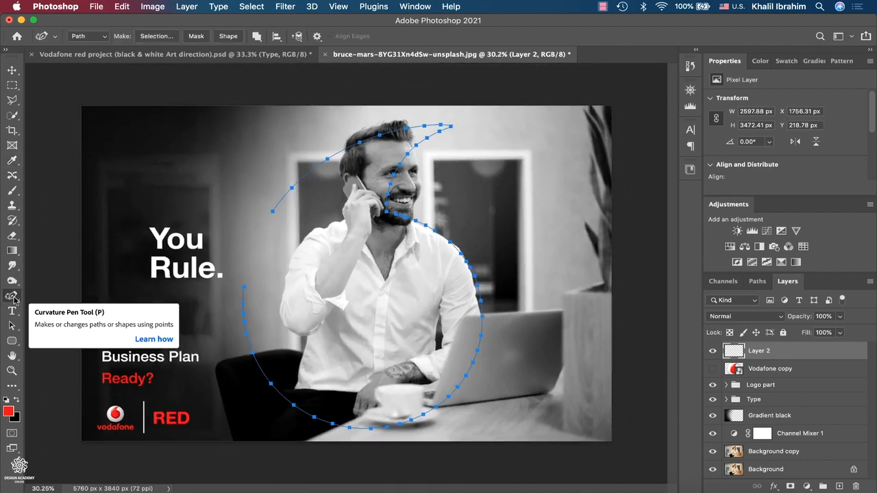
right_click(326, 251)
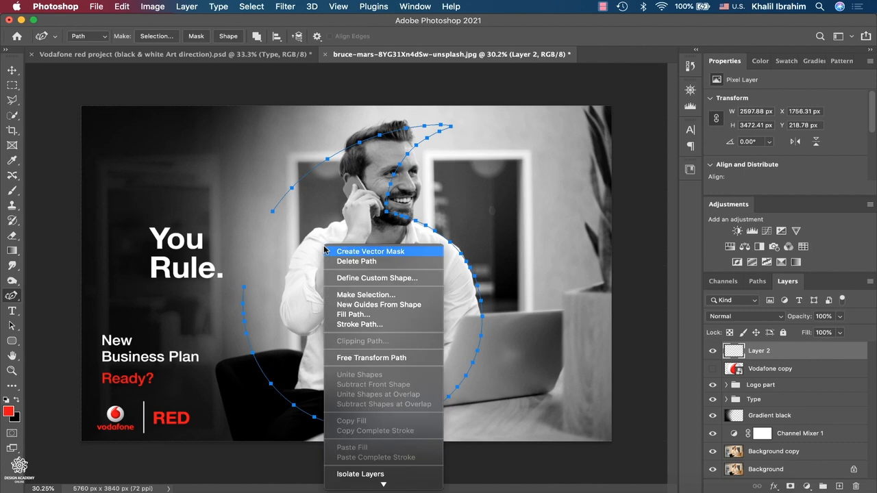
click(360, 325)
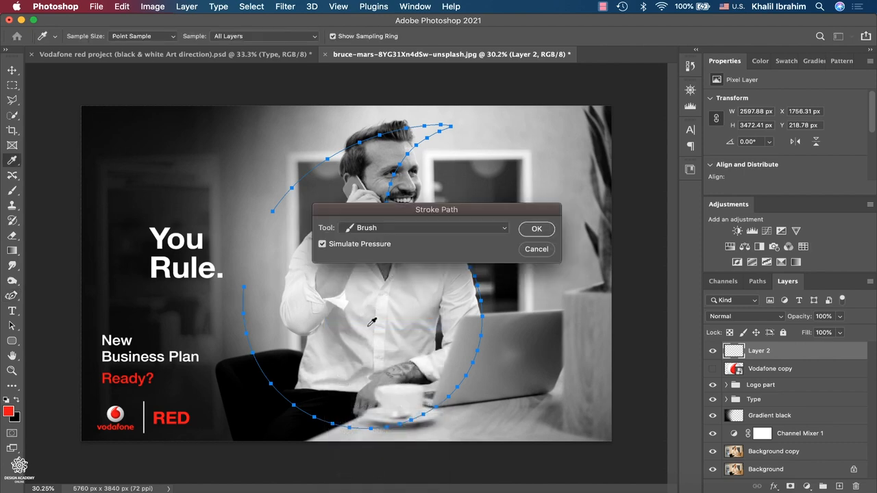
click(534, 230)
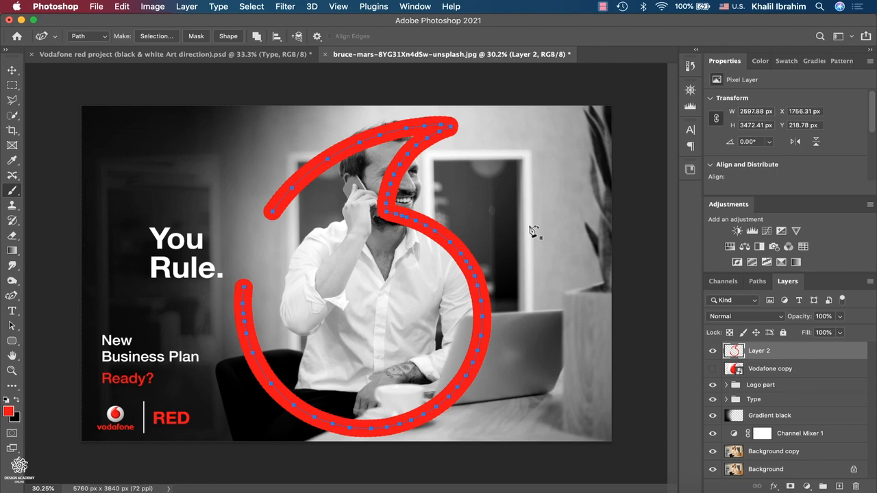
key(super+z)
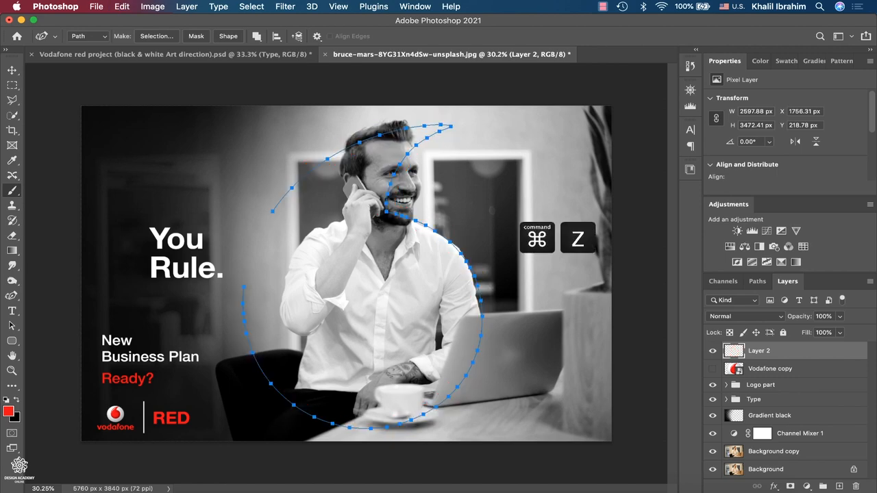
- Set the Brush tool's size to 35 px
key(b)
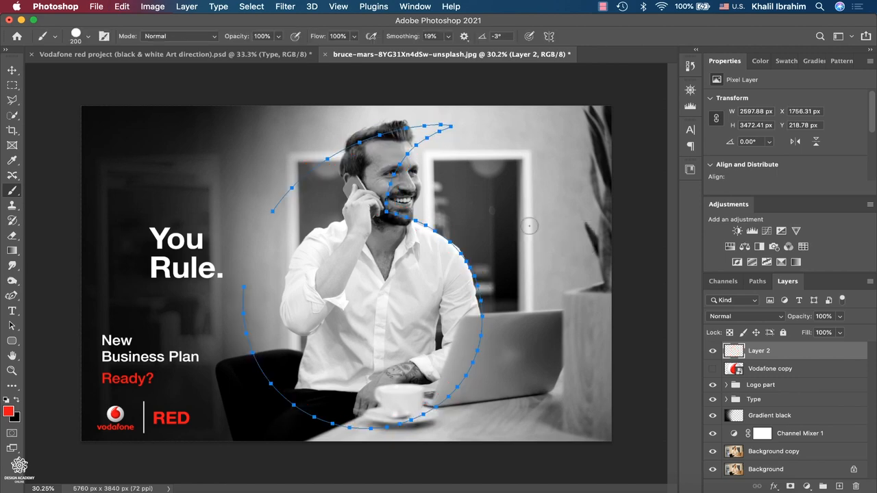
click(88, 37)
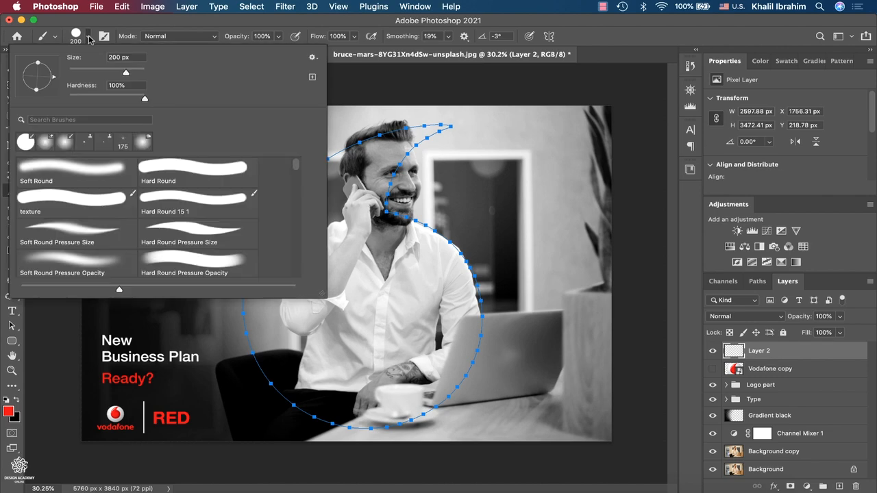
click(116, 58)
text(35)
click(88, 37)
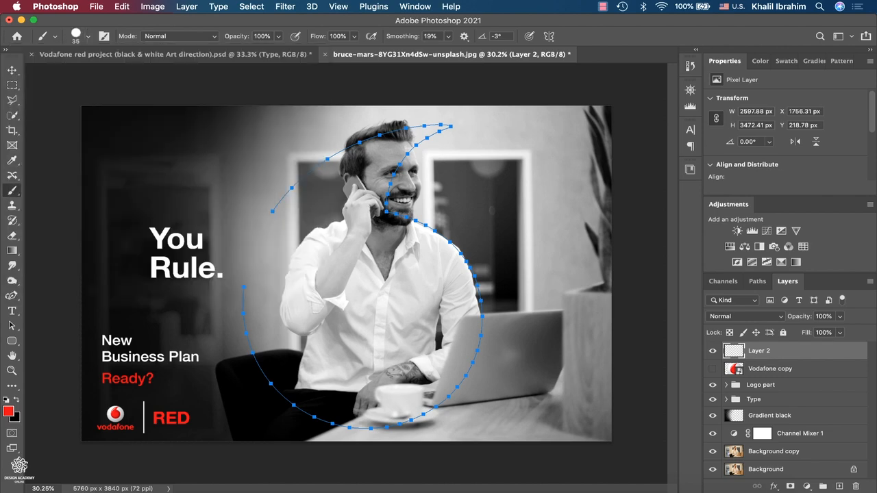
click(87, 37)
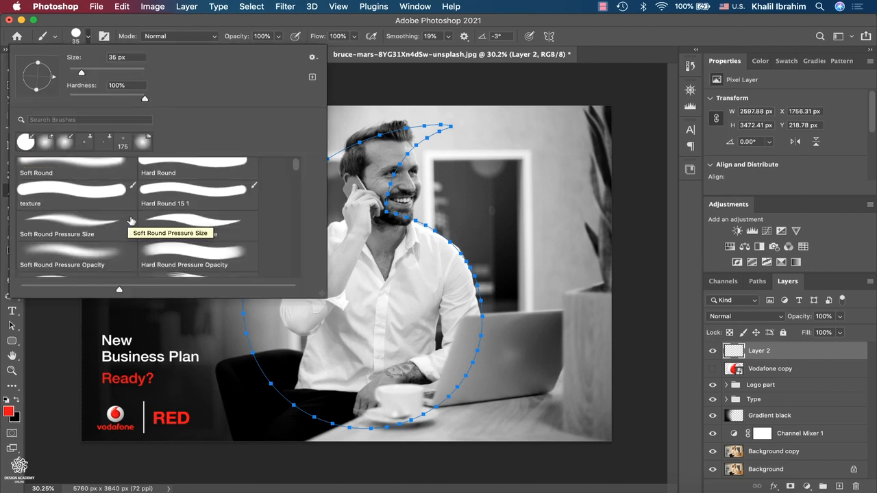
scroll(130, 221, down, 5)
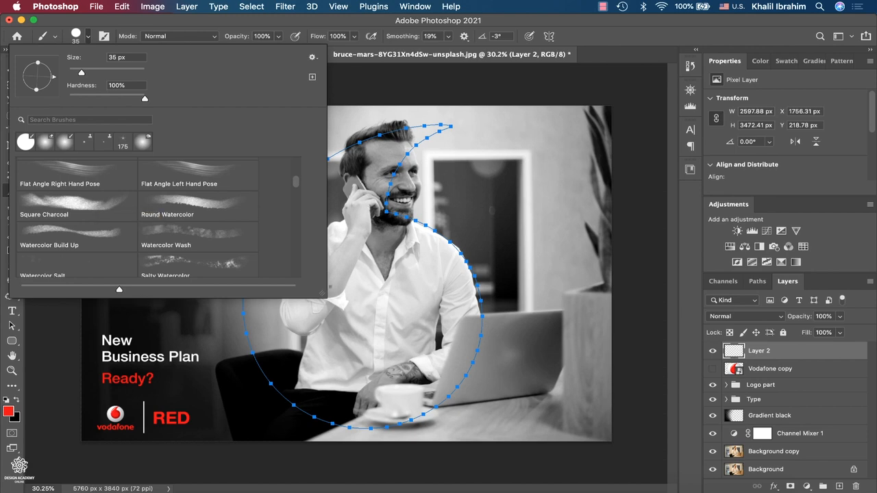
click(361, 26)
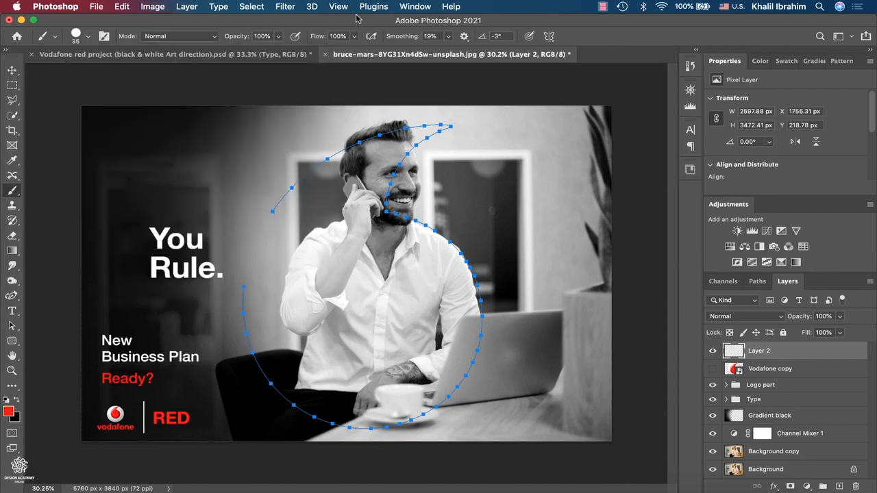
- Stroke the Vodafone symbol path on Layer 2 with the Brush and Simulate Pressure, and deselect the path
click(12, 295)
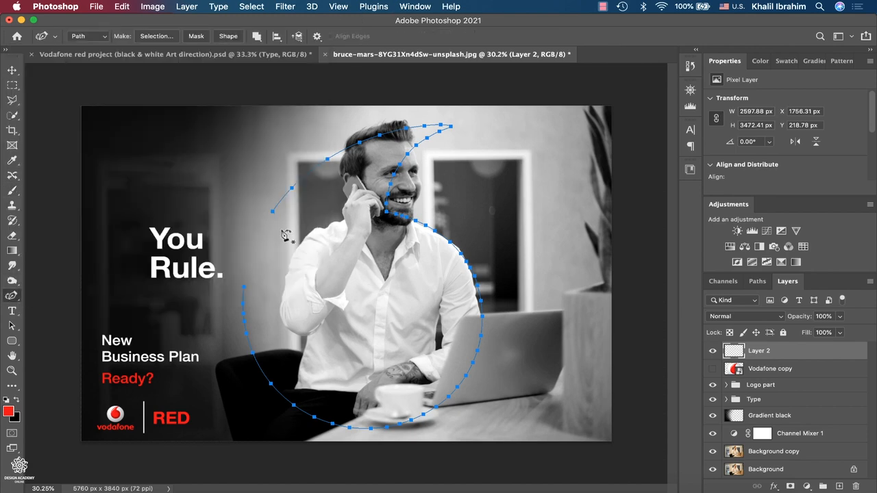
right_click(282, 231)
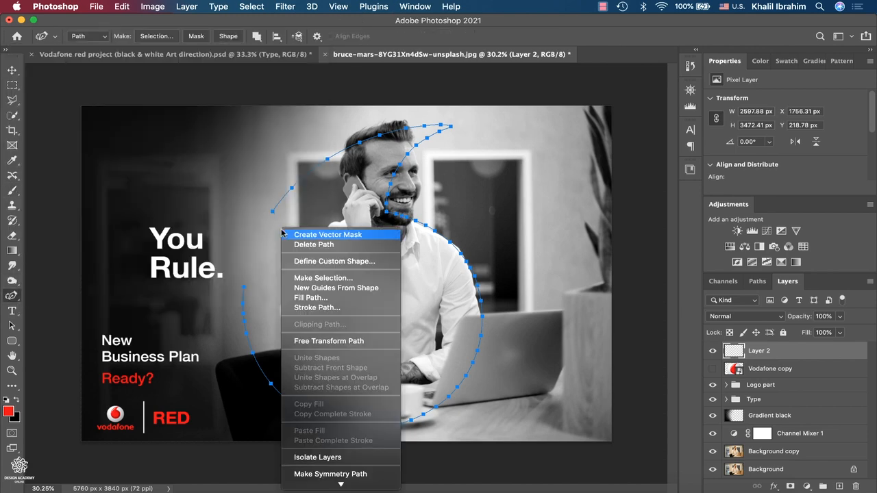
click(356, 307)
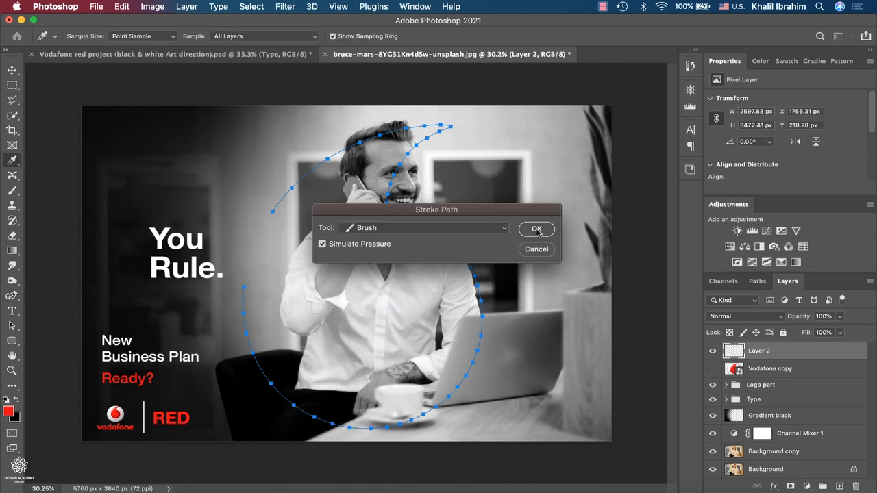
click(536, 231)
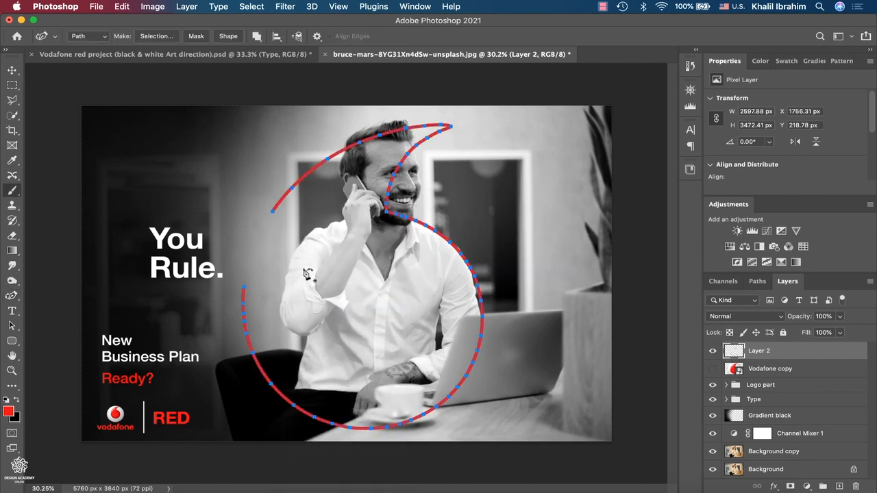
click(755, 283)
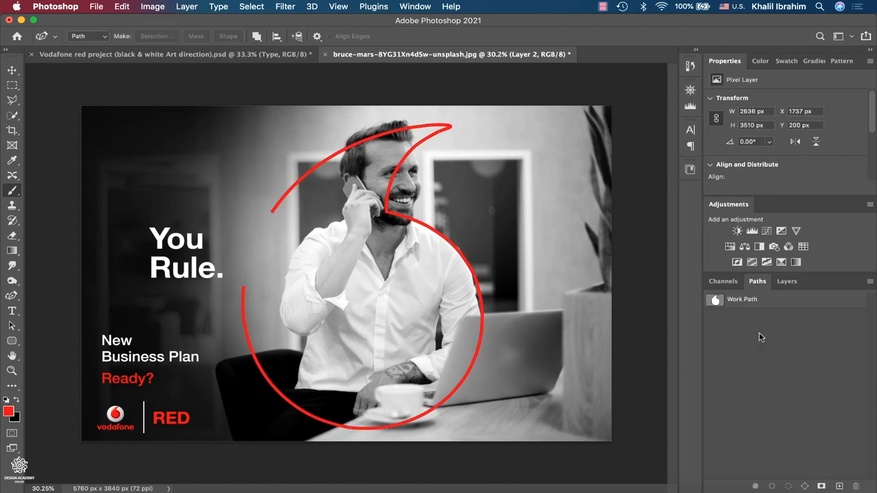
click(787, 282)
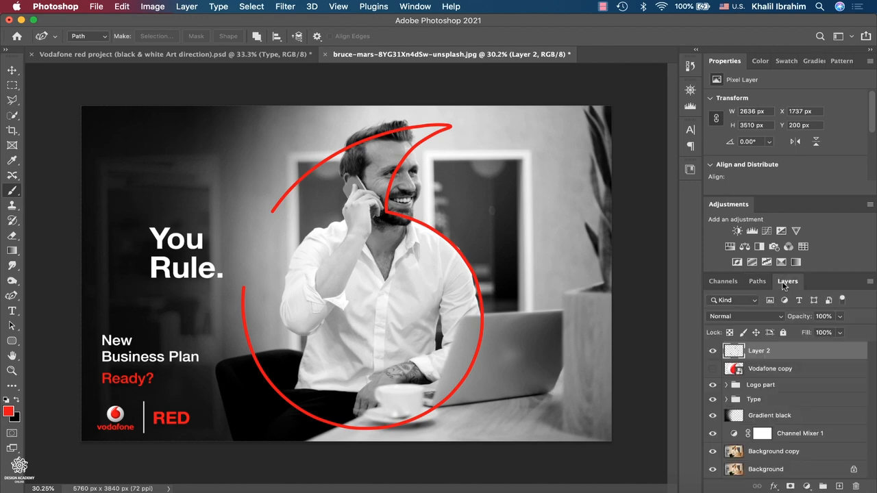
- Rename Layer 2, which holds the red stroke, as Logo Outline
double_click(758, 351)
text(Logo Outline)
key(Return)
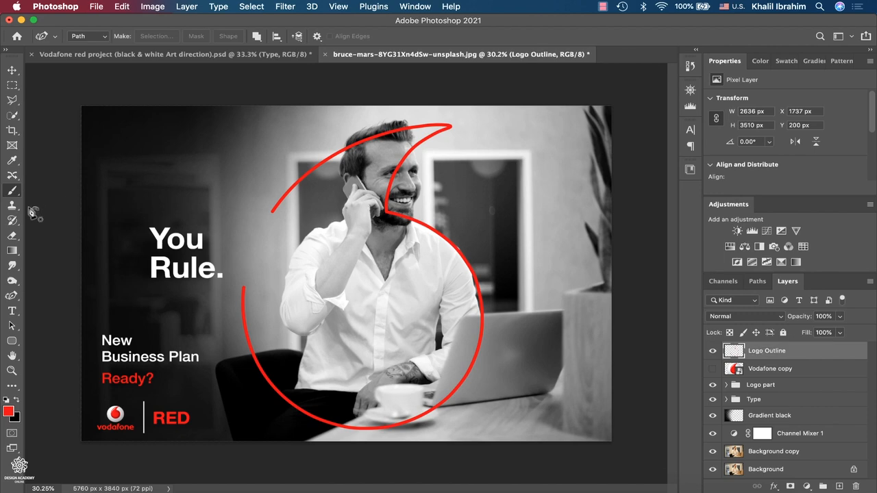
- Move the "You" and "Rule." text together into the gap on the left side of the red outline
click(12, 70)
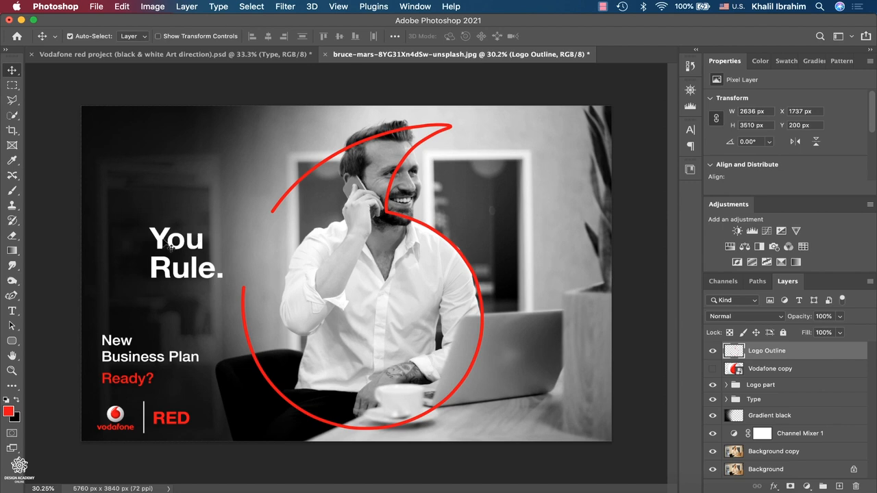
click(168, 246)
shift+click(171, 266)
drag(171, 266, 233, 261)
click(295, 233)
click(263, 236)
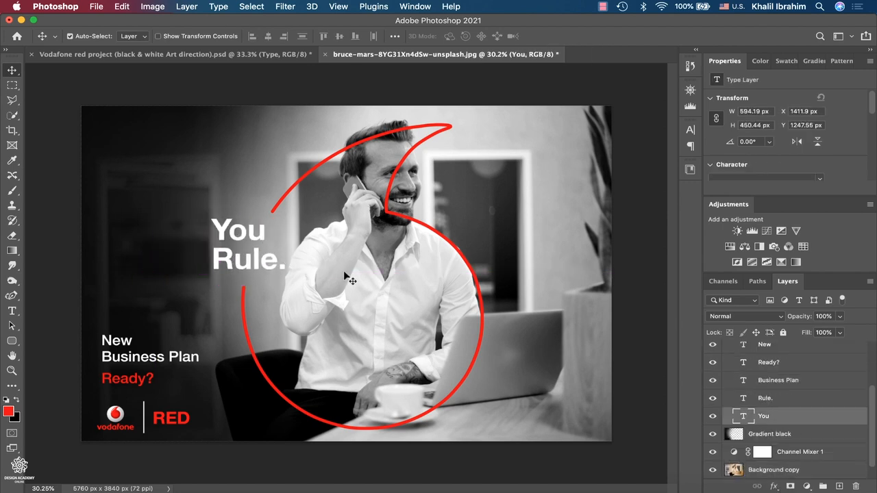
- Nudge the word "You" 210 px to the right to align it with the end of "Rule."
key(shift+Right)
key(shift+Right)
key(shift+Right)
key(shift+Right)
key(shift+Right)
key(shift+Right)
key(shift+Right)
key(shift+Right)
key(shift+Right)
key(shift+Right)
key(shift+Right)
key(shift+Right)
key(shift+Right)
key(shift+Right)
key(shift+Right)
key(shift+Right)
key(shift+Right)
key(shift+Right)
key(shift+Right)
key(shift+Right)
key(shift+Right)
key(shift+Right)
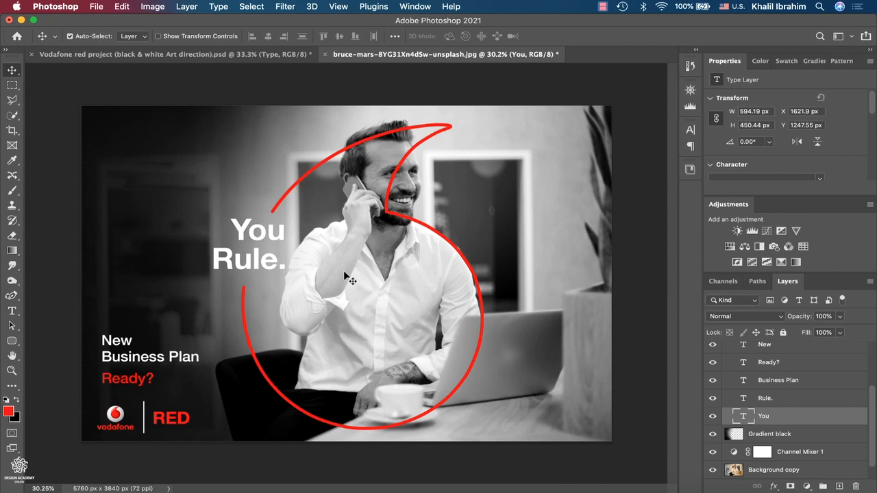
- Add another black-to-transparent gradient over the photo's left side on the Gradient black layer, and compare with the layer hidden
click(784, 437)
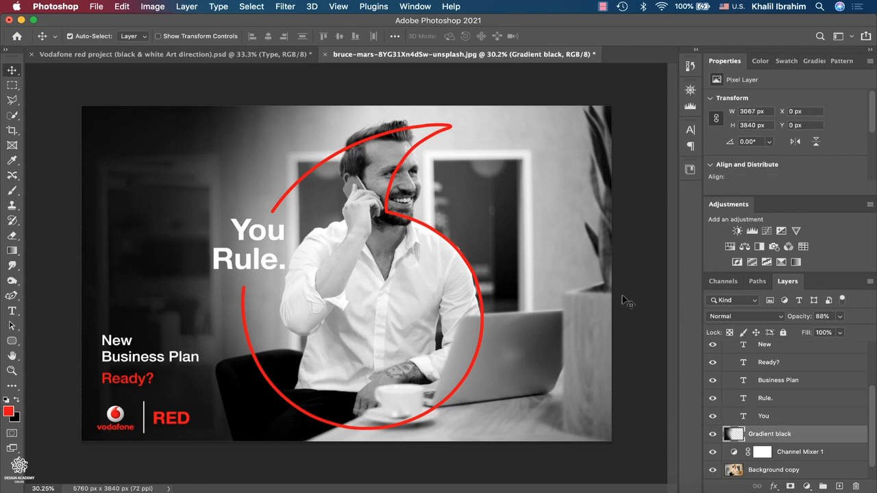
click(13, 252)
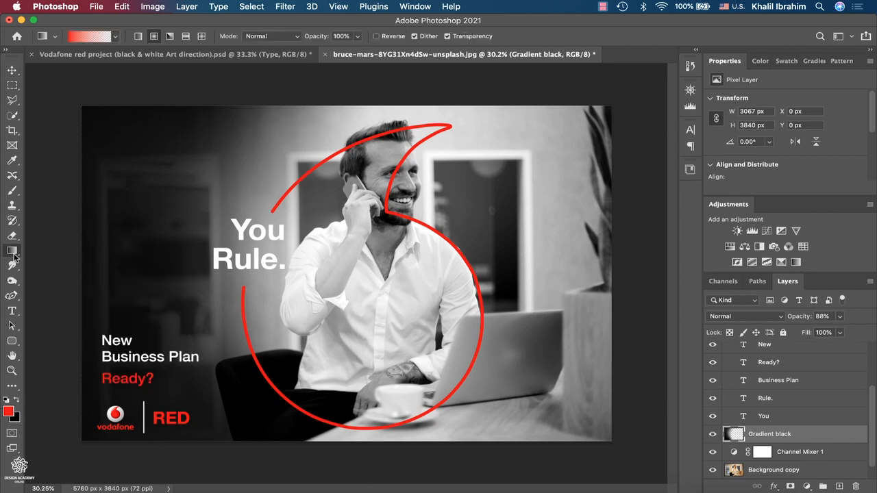
click(15, 401)
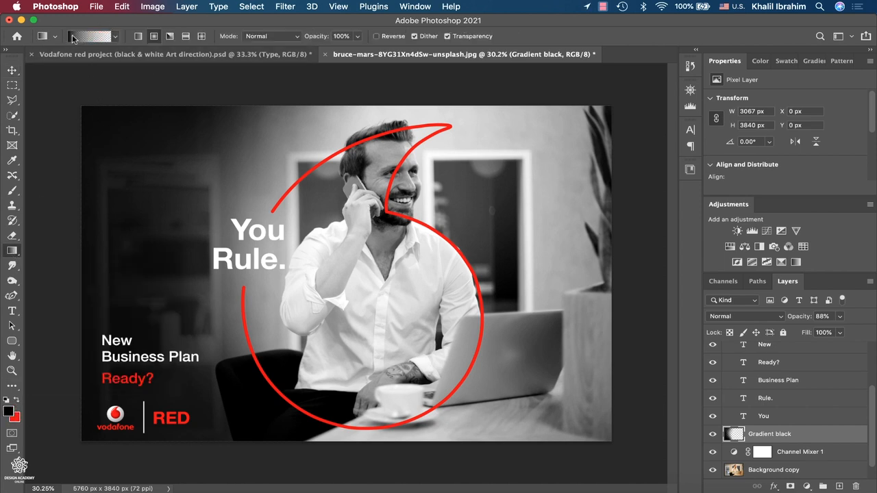
drag(103, 141, 317, 298)
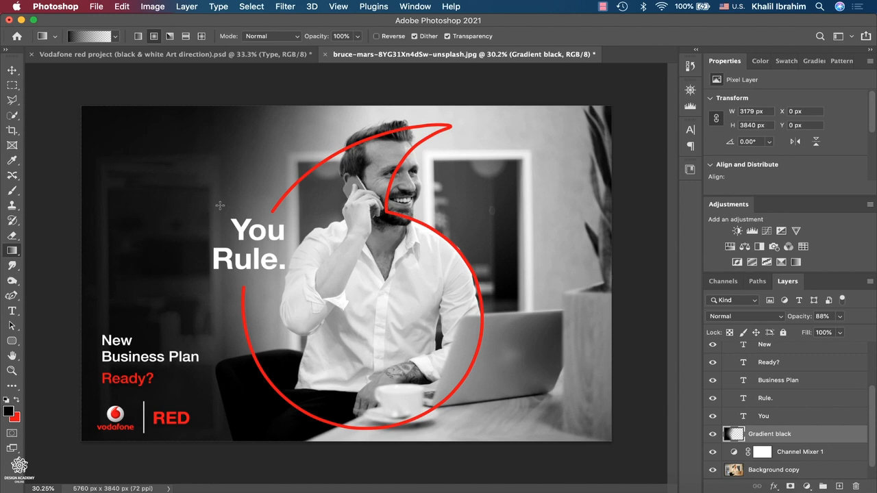
click(712, 433)
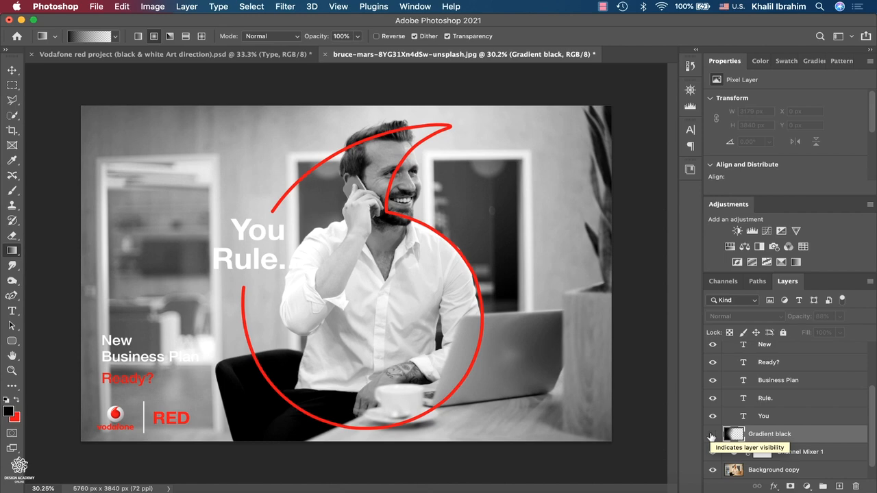
click(712, 434)
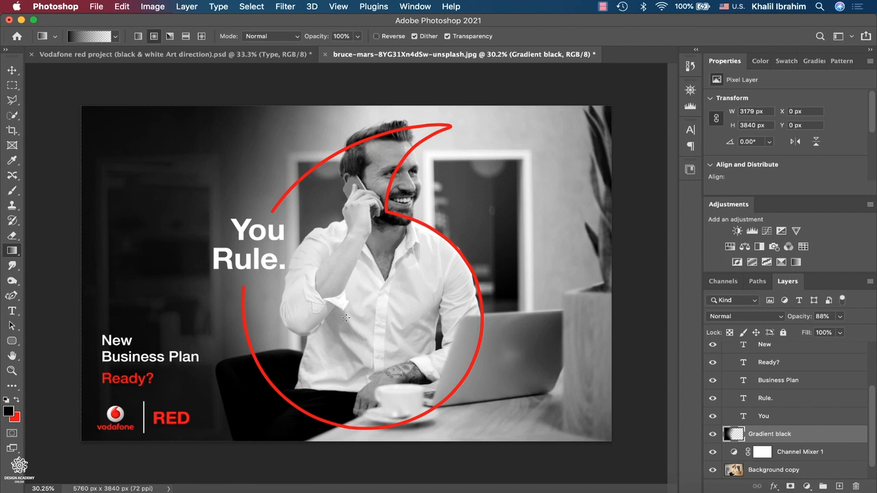
- Enlarge the Logo Outline layer to about 2720 × 3622 px and nudge it down 50 px
key(v)
click(255, 357)
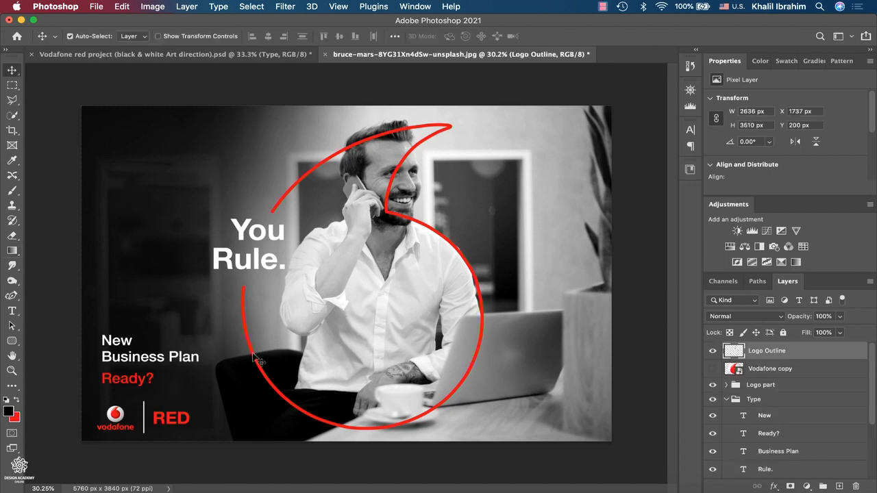
key(super+t)
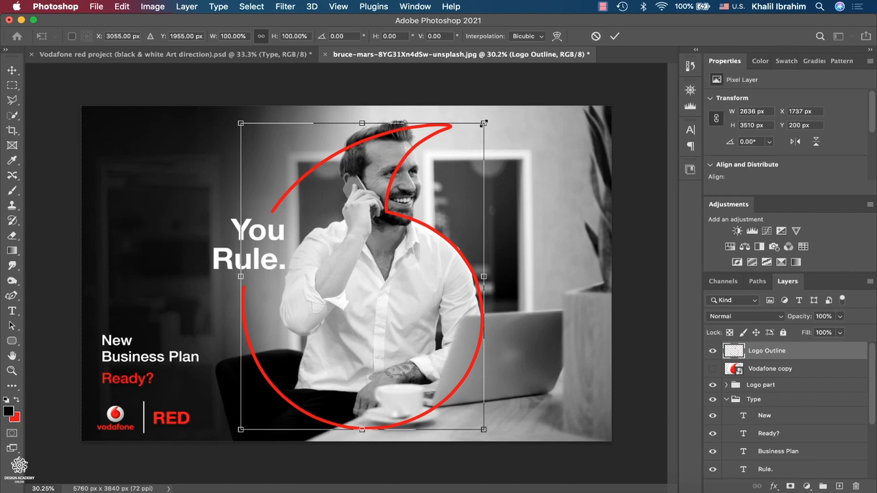
drag(240, 123, 222, 120)
key(Return)
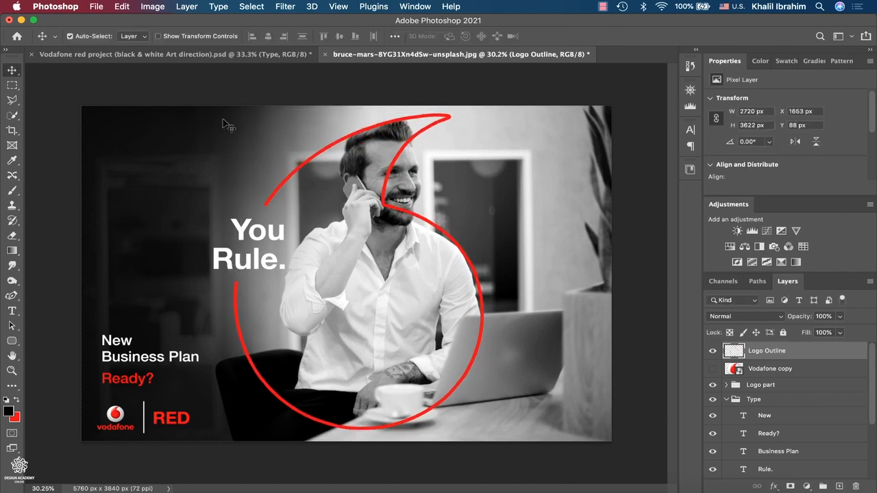
key(shift+Down)
key(shift+Down)
key(shift+Down)
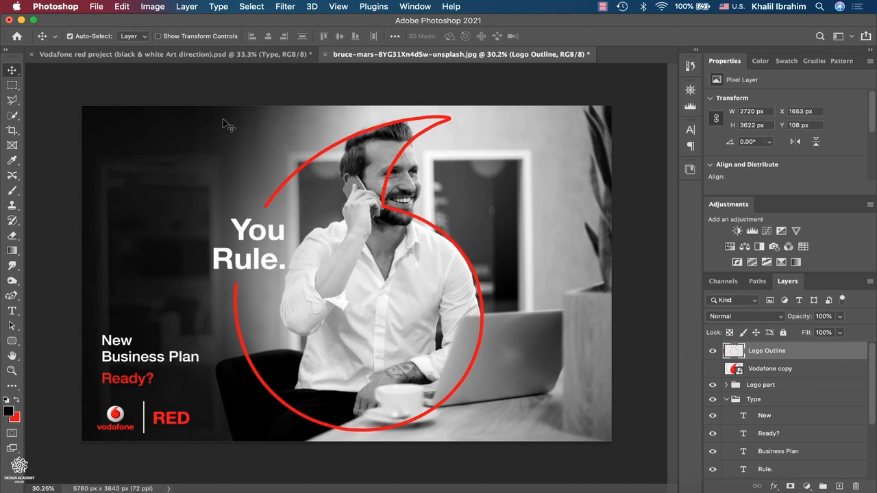
- Move the word "You" left so it aligns with the start of "Rule."
click(238, 230)
double_click(238, 230)
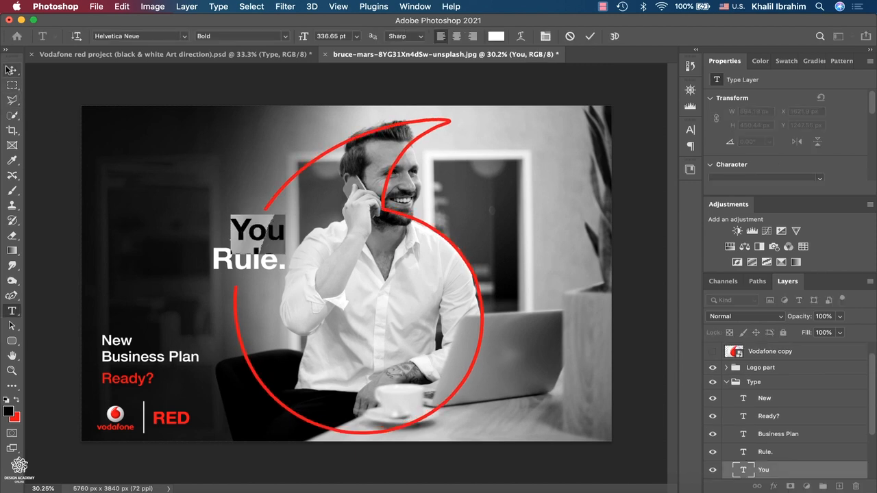
key(Escape)
drag(245, 232, 225, 231)
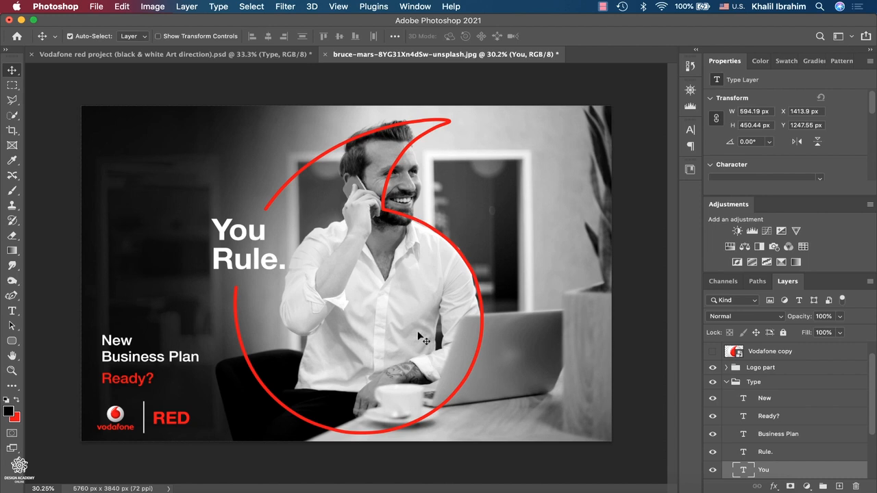
- Select the man on the Background copy layer with Select Subject and add a layer mask from the selection
scroll(812, 431, down, 3)
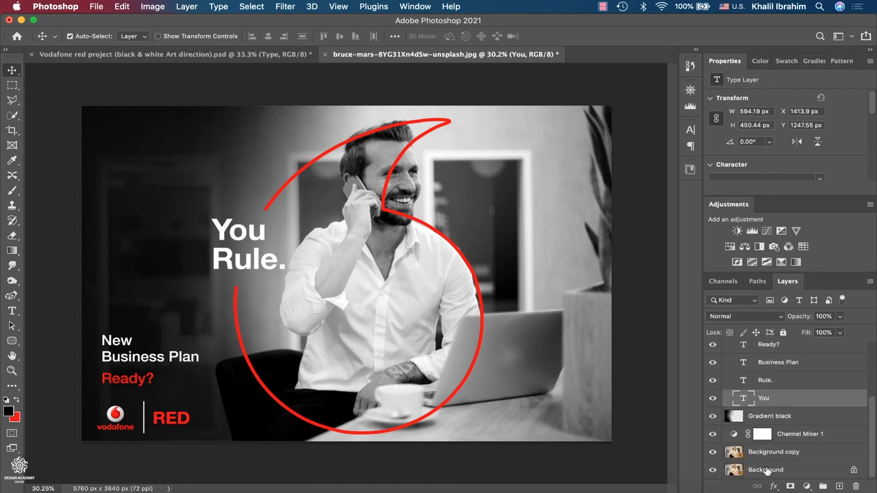
click(788, 455)
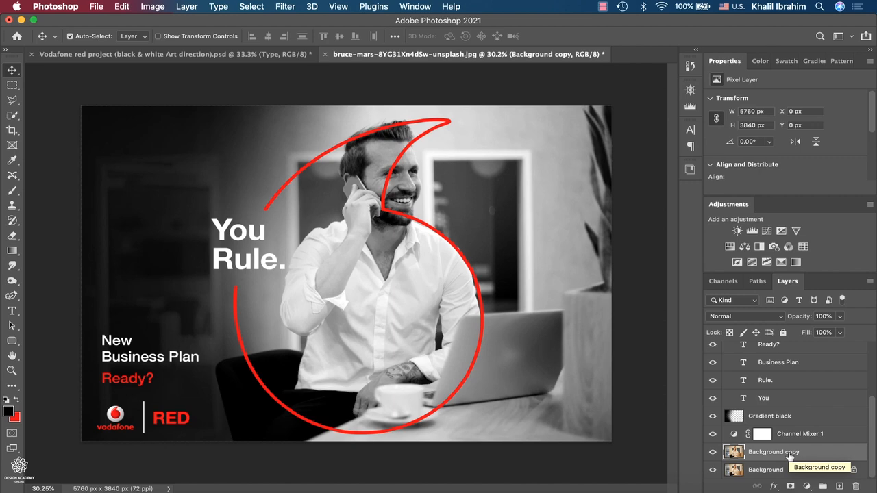
click(251, 6)
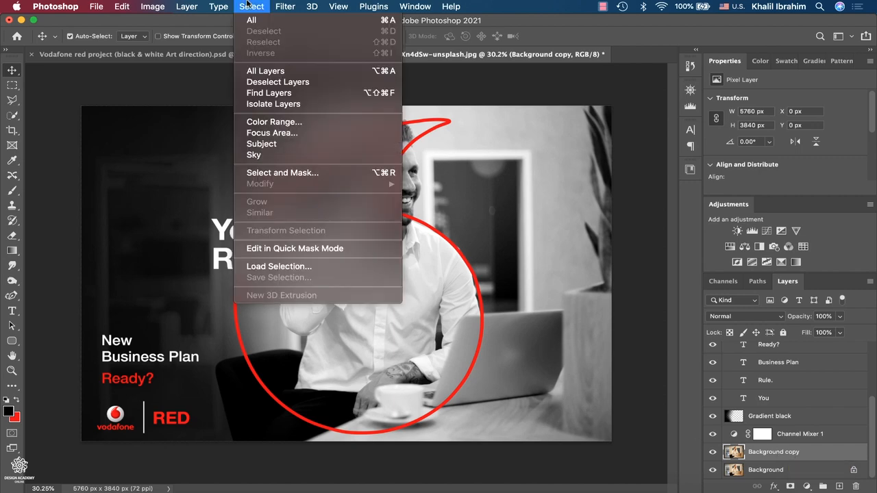
click(270, 145)
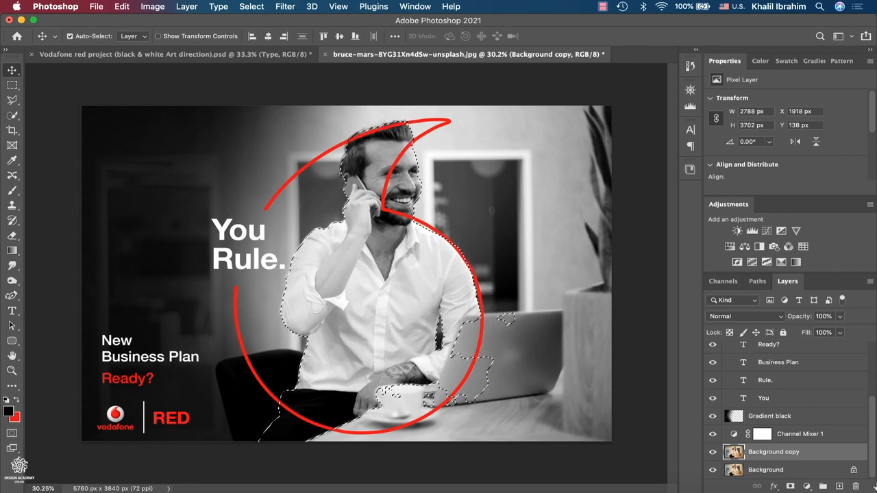
click(790, 487)
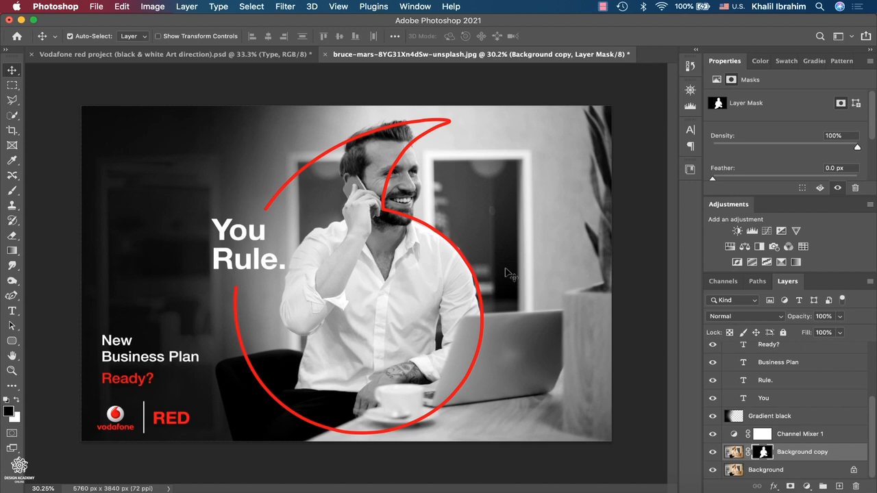
- Move the Logo Outline layer directly beneath Background copy so the line passes behind the man
scroll(834, 412, up, 5)
scroll(814, 352, down, 1)
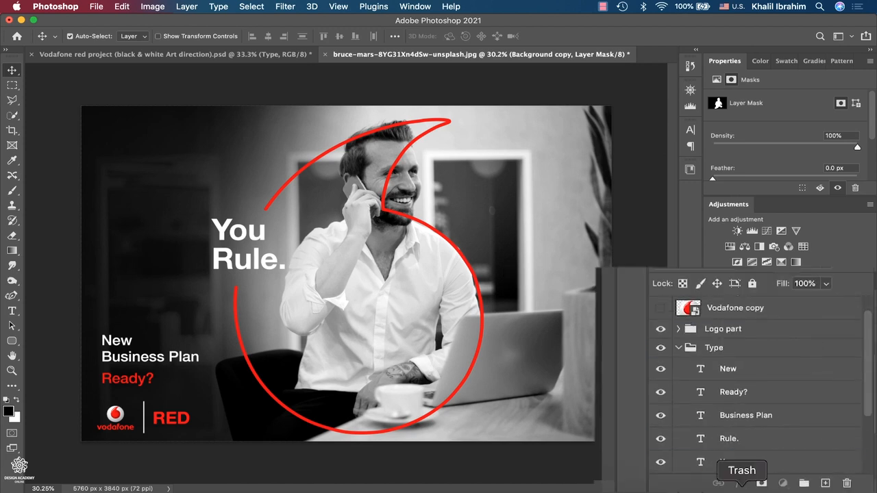
drag(742, 491, 785, 454)
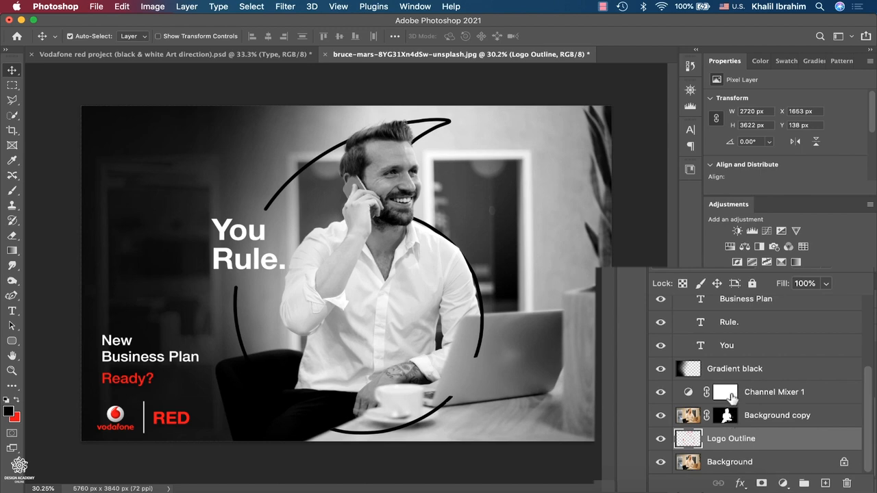
- Duplicate Channel Mixer 1 beneath Logo Outline, and replace the original Channel Mixer 1's mask with a copy of Background copy's mask
click(757, 396)
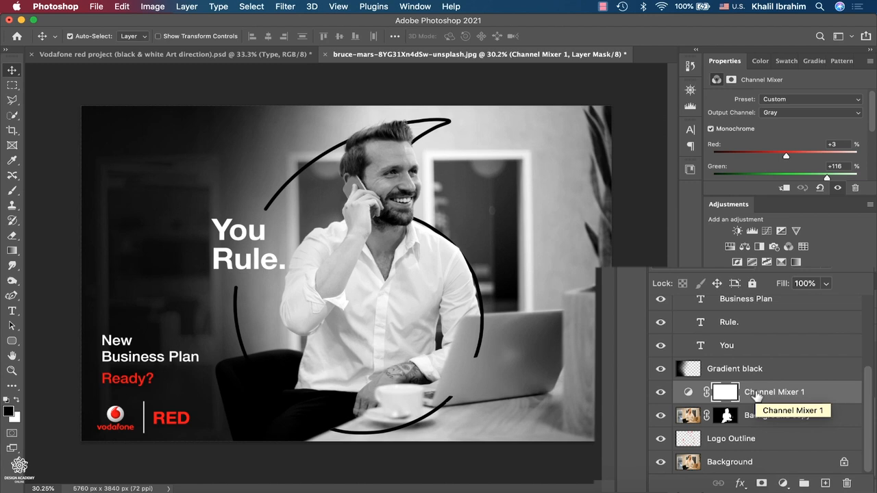
drag(756, 396, 752, 444)
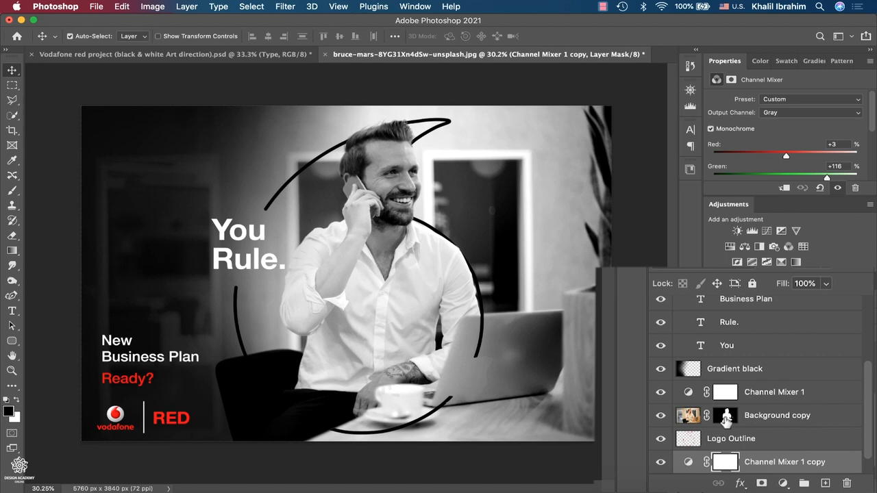
drag(726, 420, 728, 396)
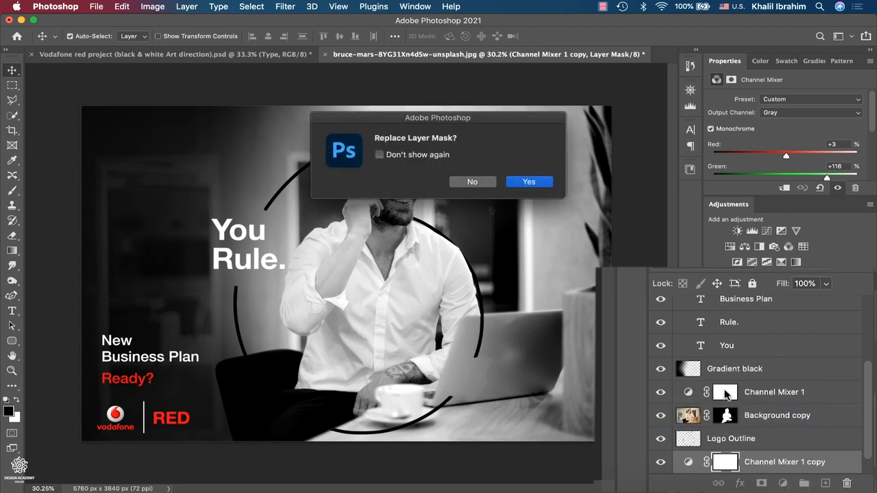
click(531, 182)
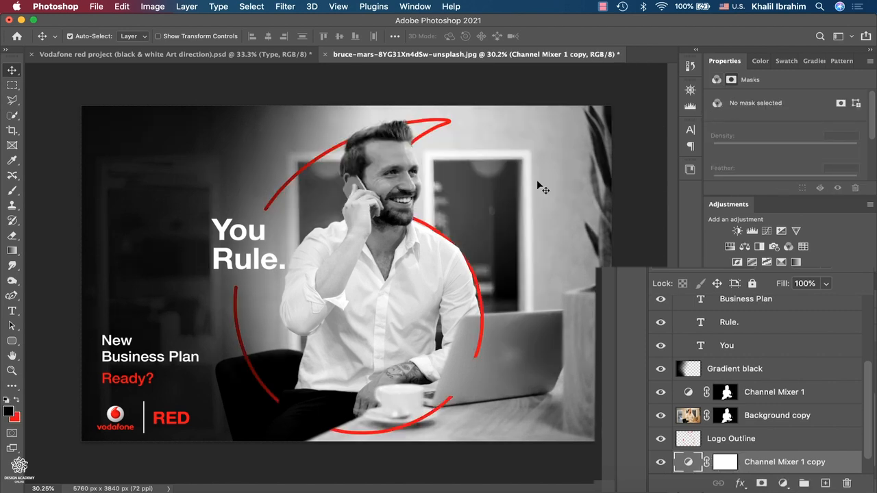
- Move the Channel Mixer 1, Background copy and Logo Outline layers together above Gradient black, beneath the "You" layer
click(788, 402)
shift+click(788, 446)
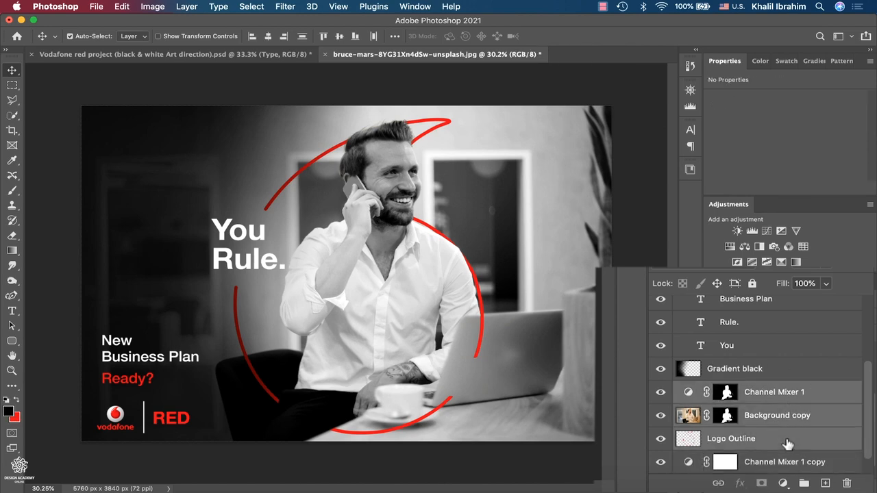
drag(781, 392, 781, 358)
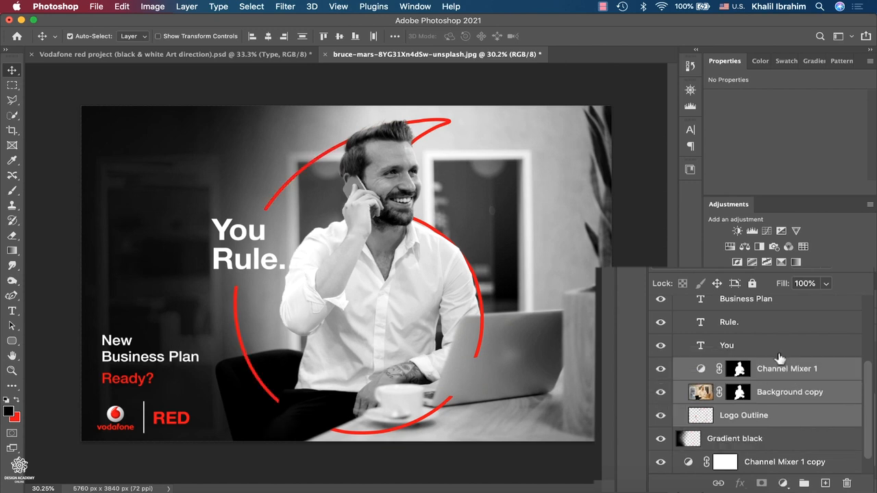
- Paint black on Background copy's mask with a 700-size brush over the laptop and the man's leg to uncover the red outline there
click(739, 393)
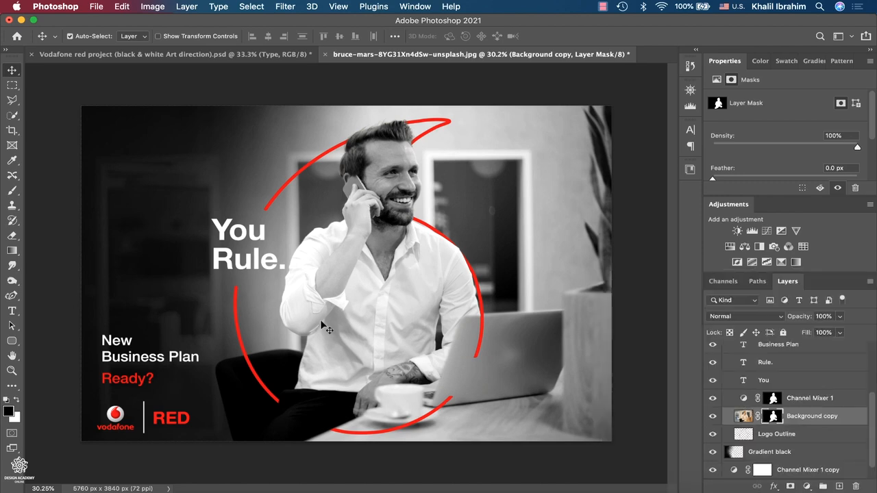
key(b)
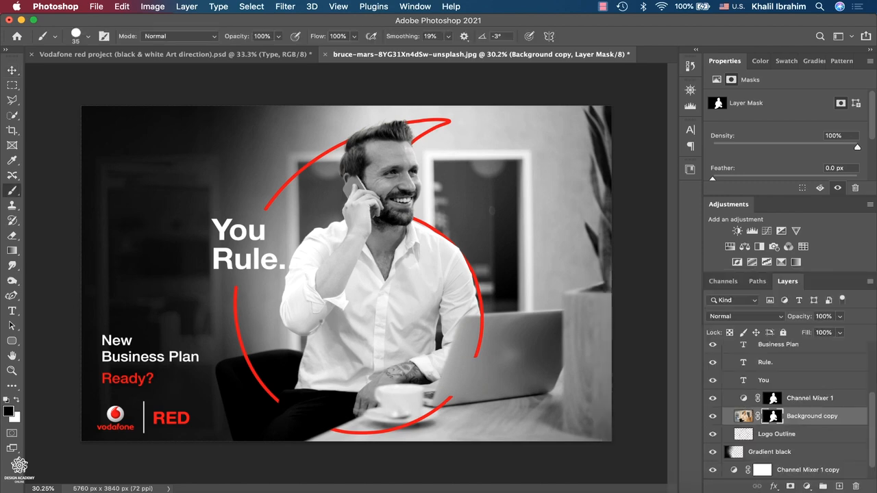
key(bracketright)
key(bracketright)
key(bracketright)
key(bracketright)
key(bracketright)
key(bracketright)
key(bracketright)
key(bracketright)
key(bracketright)
key(bracketright)
key(bracketright)
click(464, 358)
drag(464, 361, 457, 379)
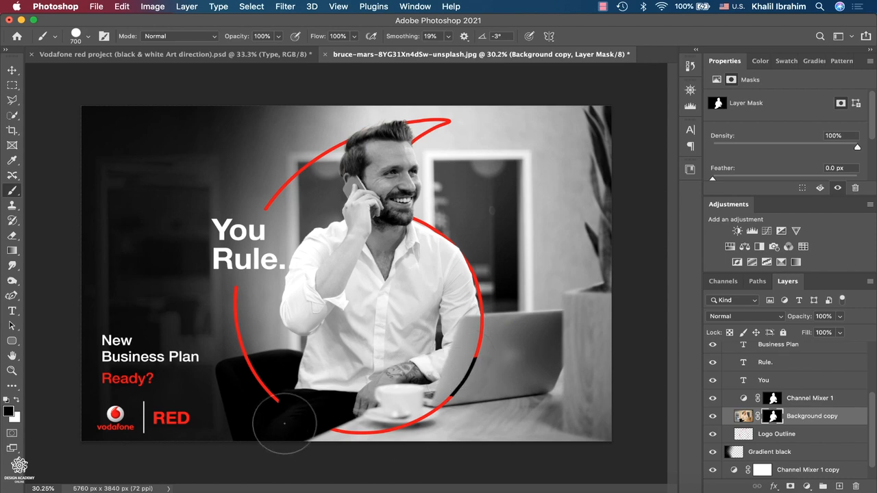
drag(285, 423, 327, 430)
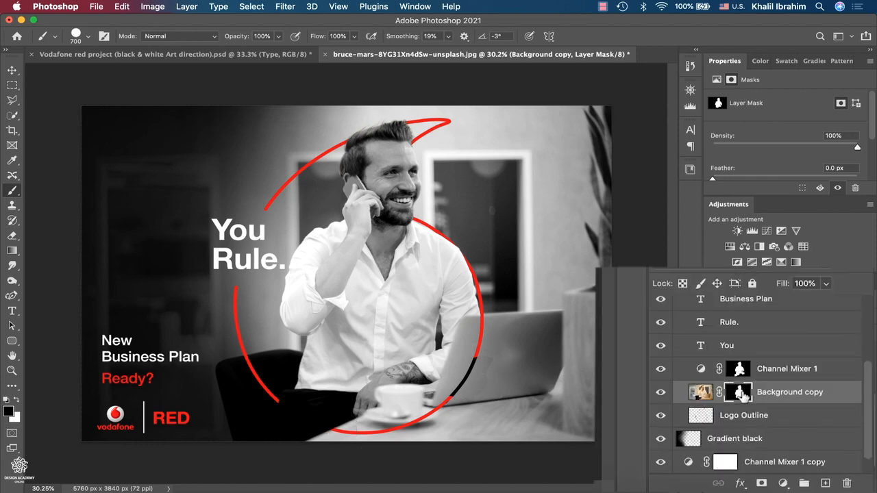
- Replace Channel Mixer 1's mask with a copy of Background copy's repainted mask
drag(744, 398, 749, 372)
click(523, 182)
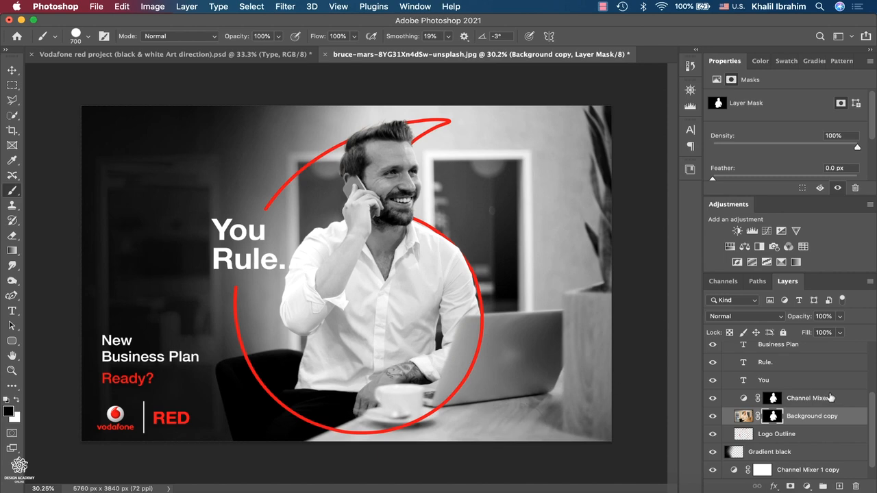
- Convert the Background layer into a smart object for smart filters
scroll(831, 454, down, 1)
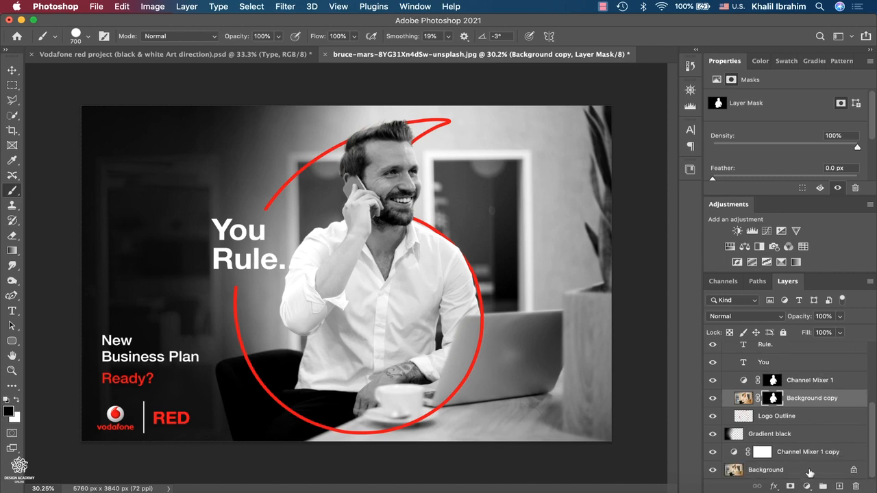
click(809, 471)
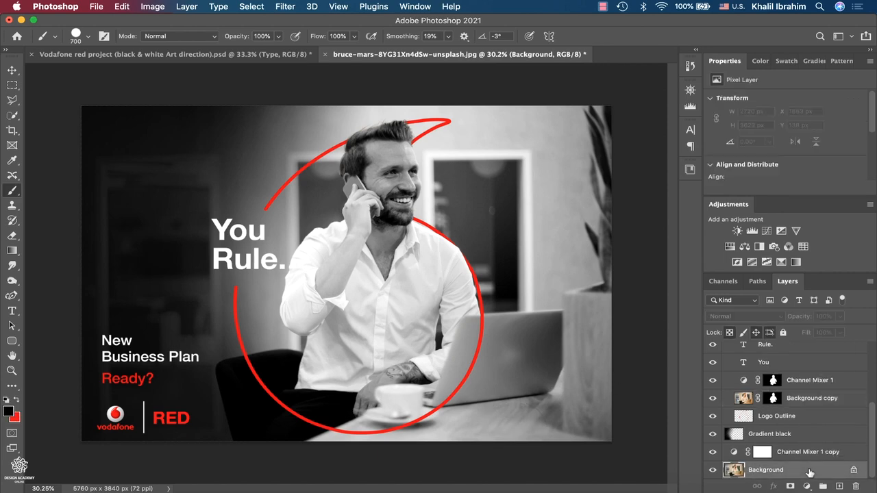
click(284, 6)
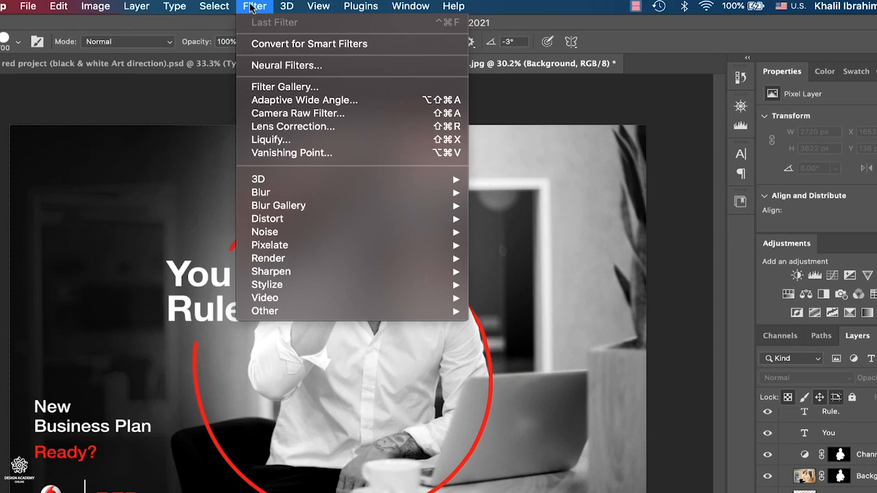
click(277, 45)
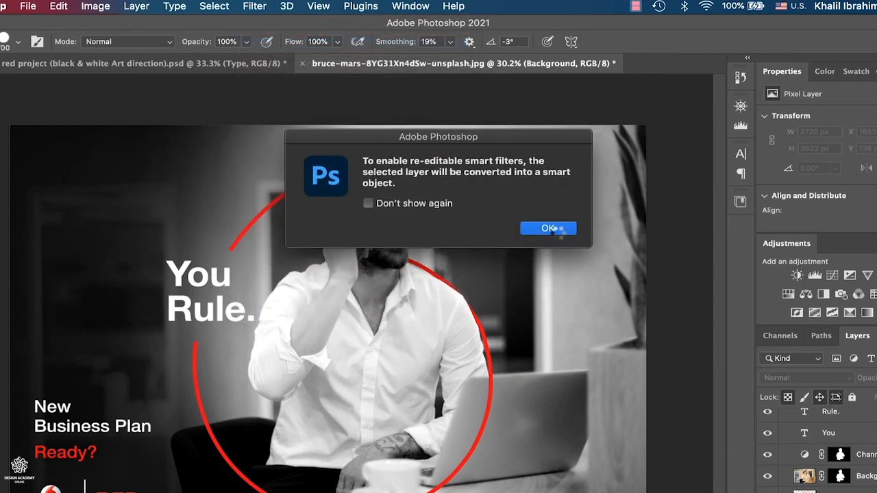
click(554, 229)
- Apply a Camera Raw Filter to the converted background photo with Vignetting set to -25
click(253, 7)
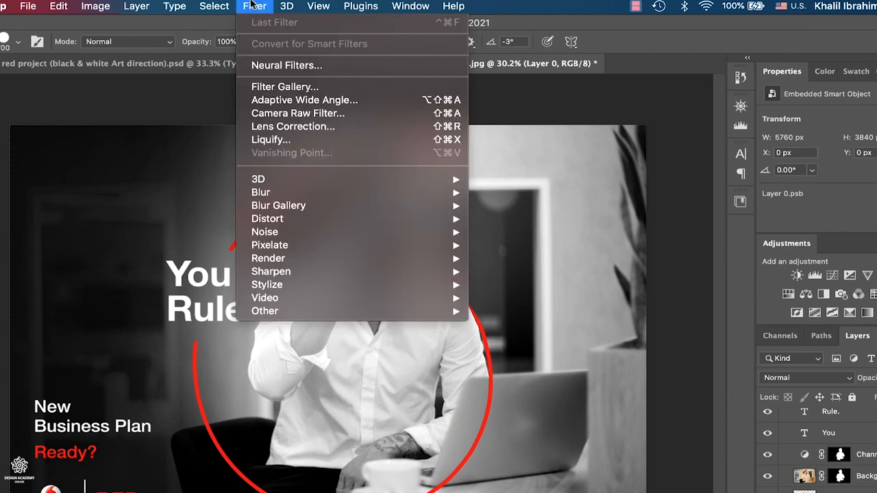
click(296, 113)
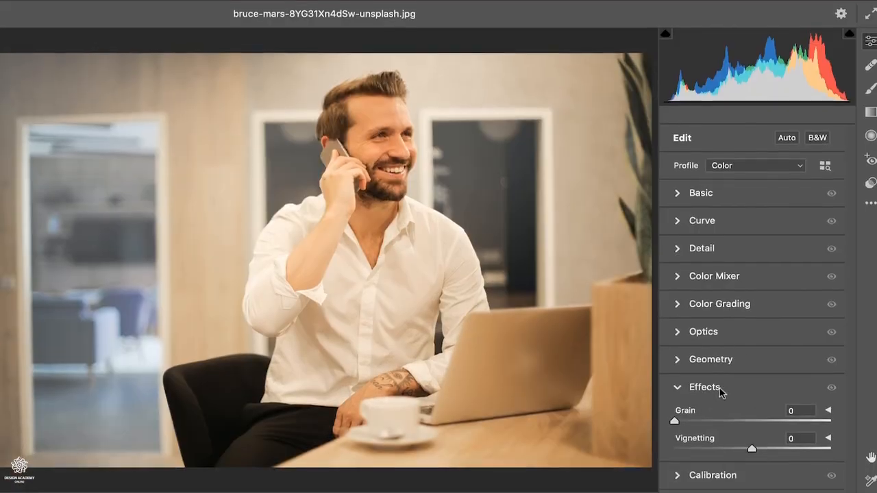
click(684, 388)
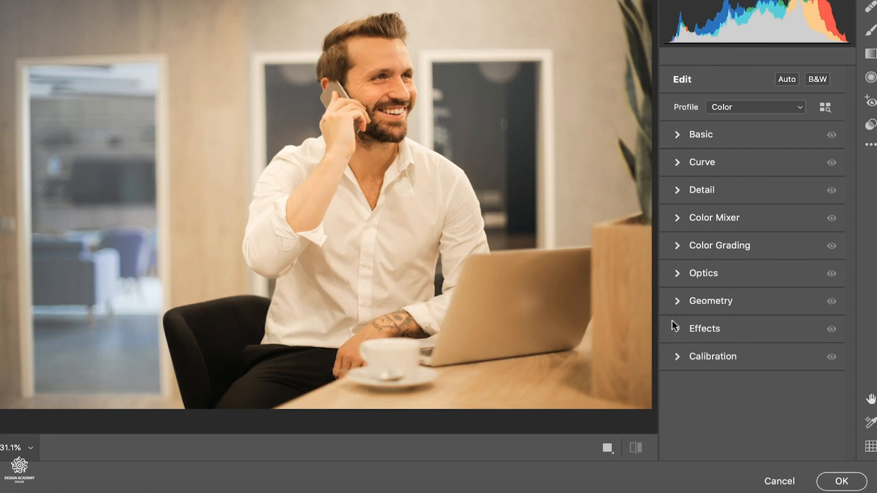
click(676, 327)
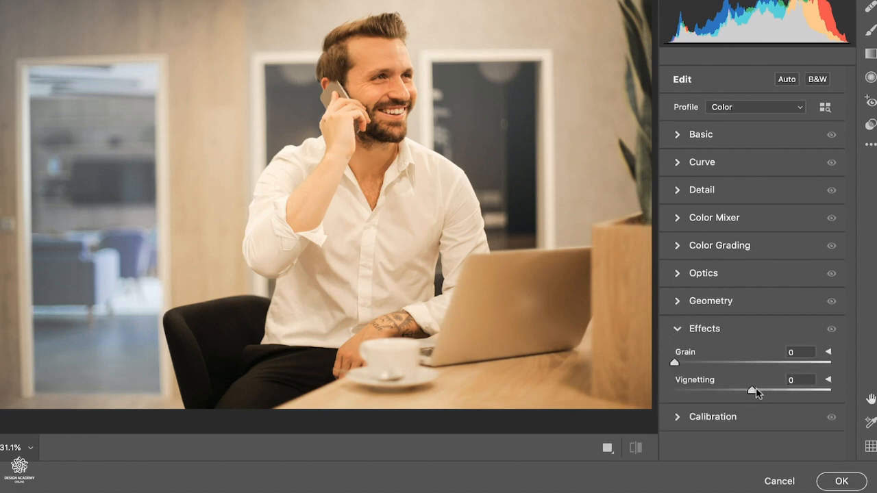
click(793, 380)
text(-25)
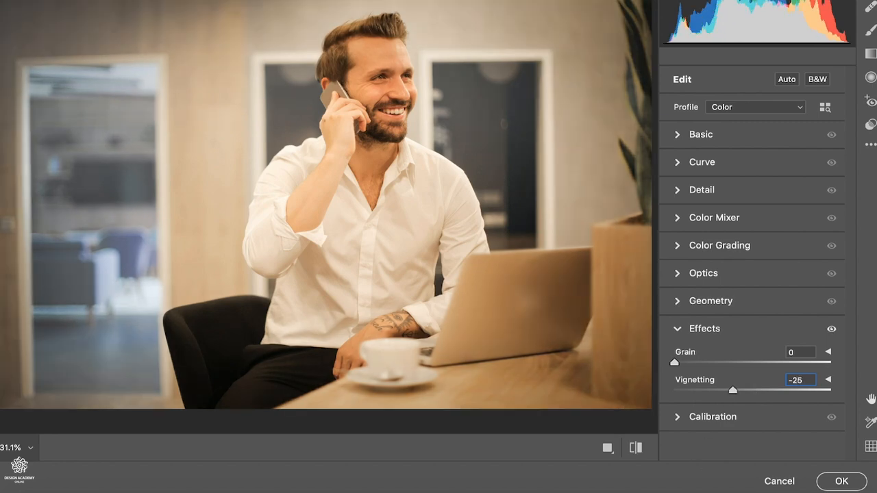
click(837, 482)
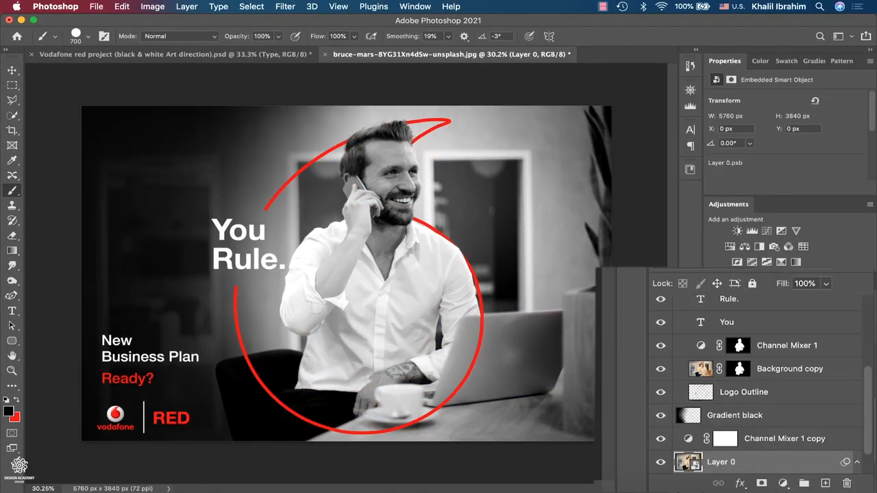
- Toggle the Camera Raw Filter's visibility off and on to compare the photo with and without the vignette
scroll(779, 465, down, 3)
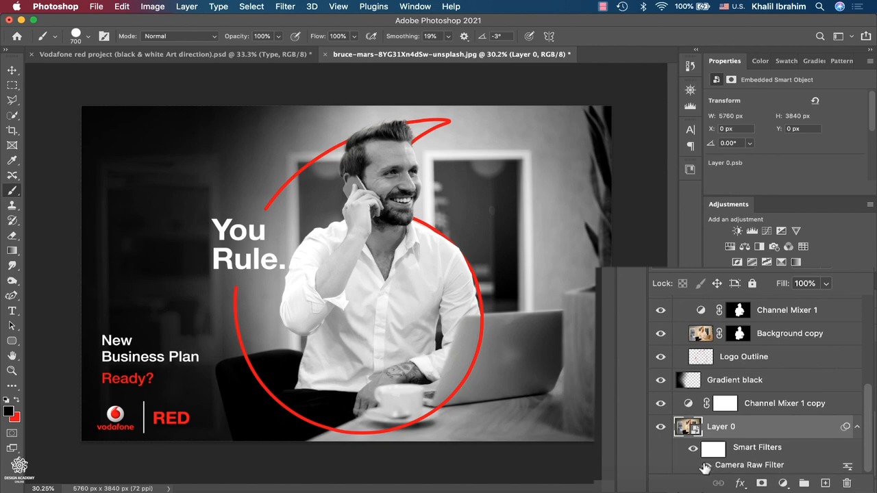
click(748, 473)
click(748, 473)
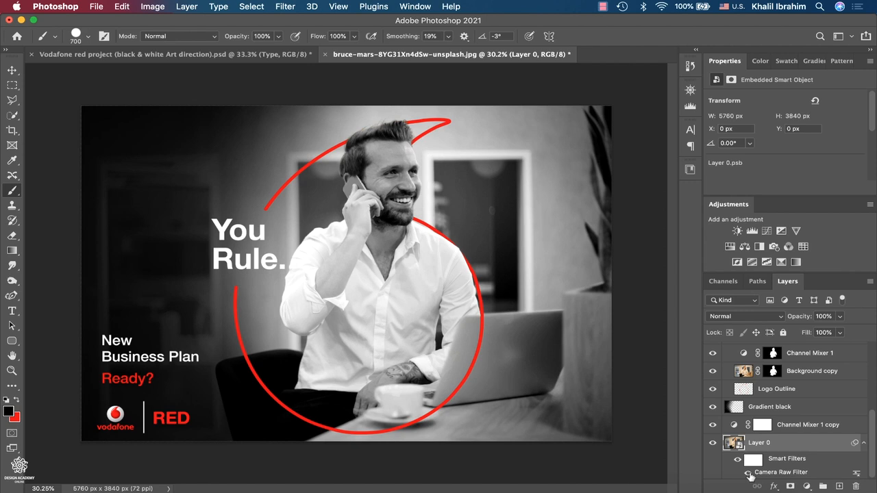
- Add a Color Lookup adjustment layer inside the Type group, above the text layers, using the Crisp_Warm.look 3D LUT
scroll(799, 404, up, 5)
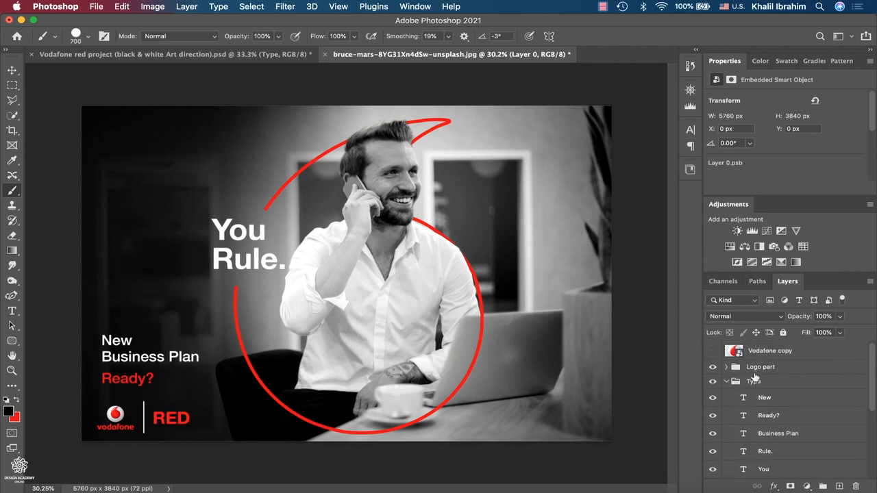
click(790, 382)
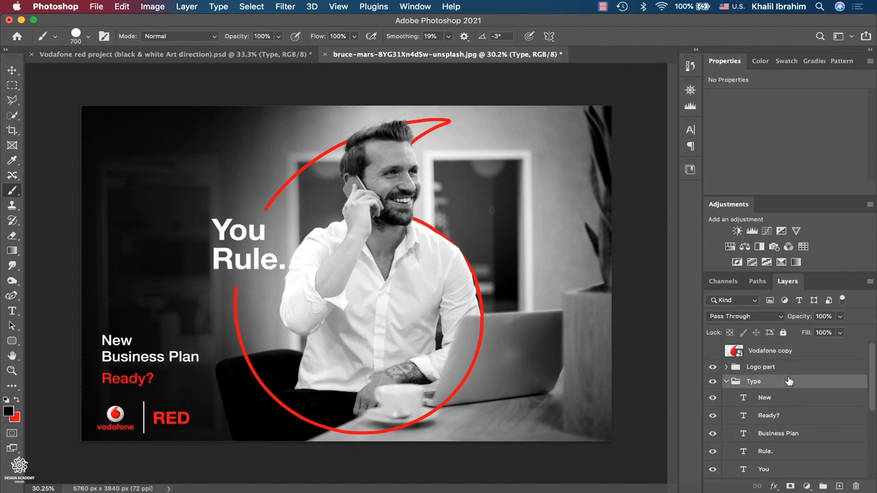
click(805, 247)
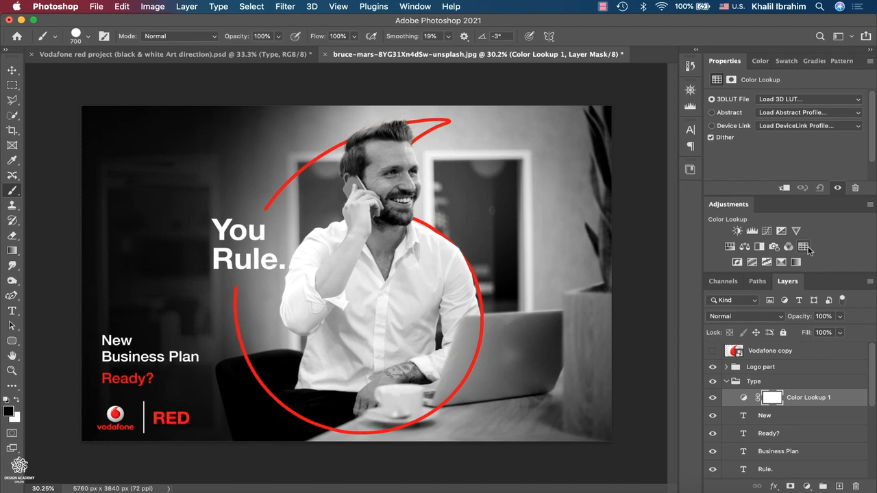
click(846, 101)
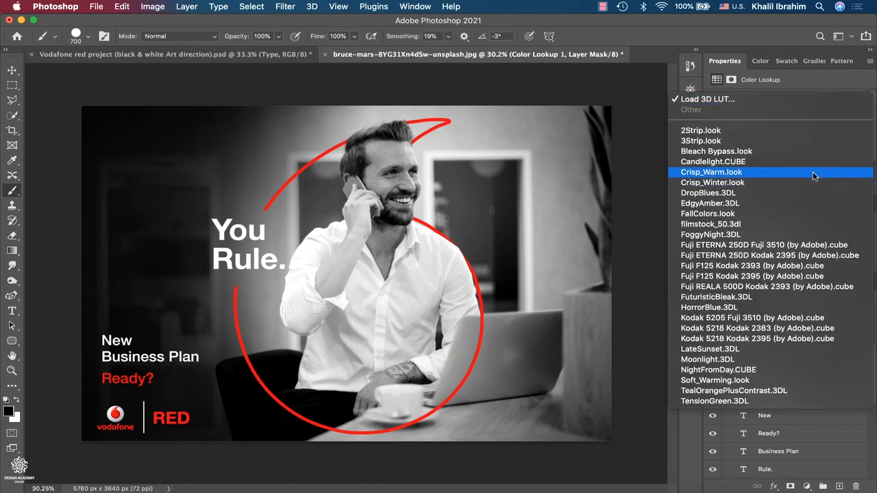
click(813, 172)
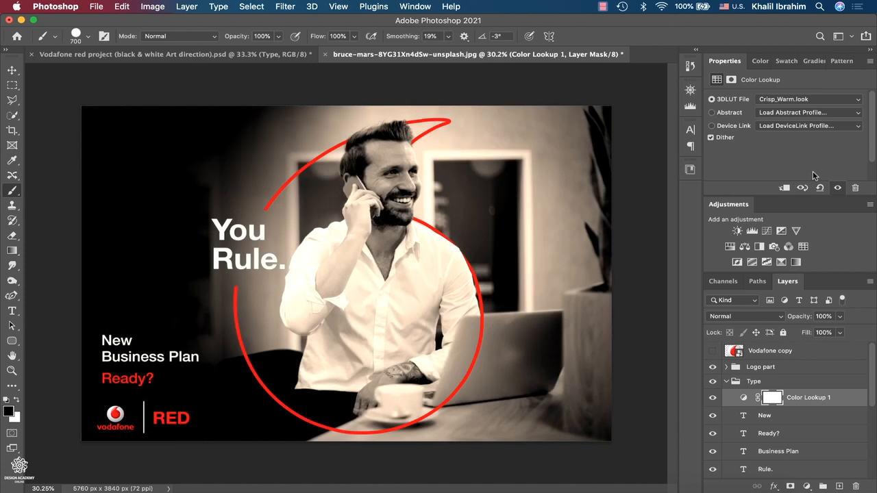
- Reduce the Color Lookup layer's opacity to 38% and switch its 3D LUT to EdgyAmber.3DL
click(840, 317)
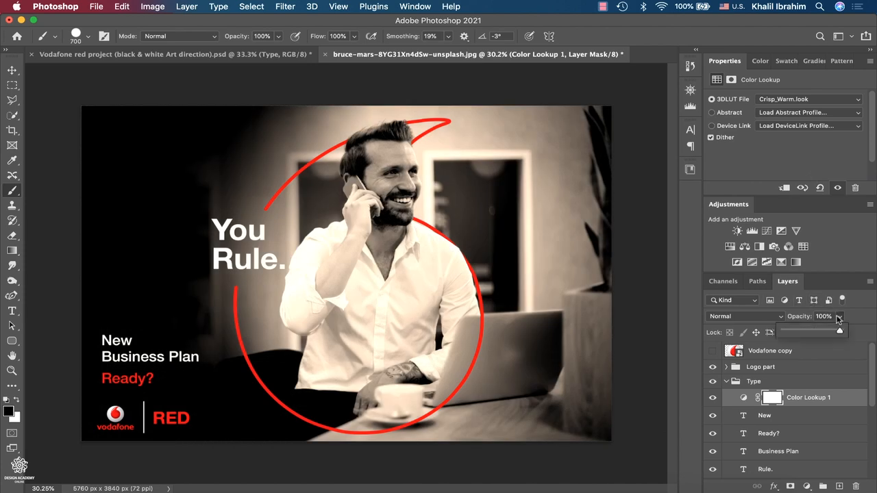
click(802, 331)
click(819, 317)
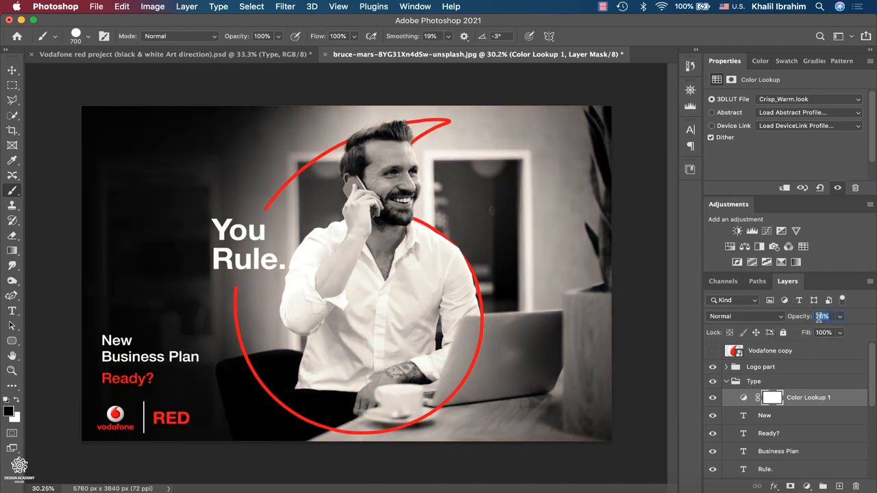
text(38)
click(843, 102)
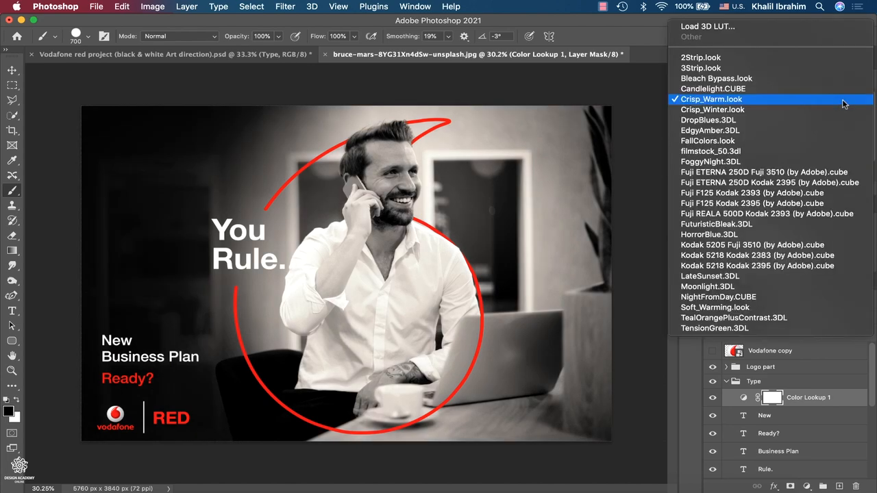
click(819, 131)
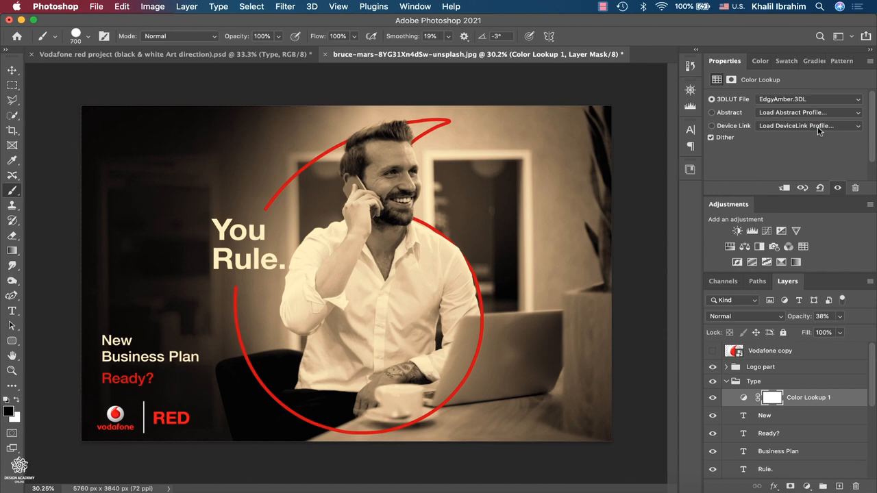